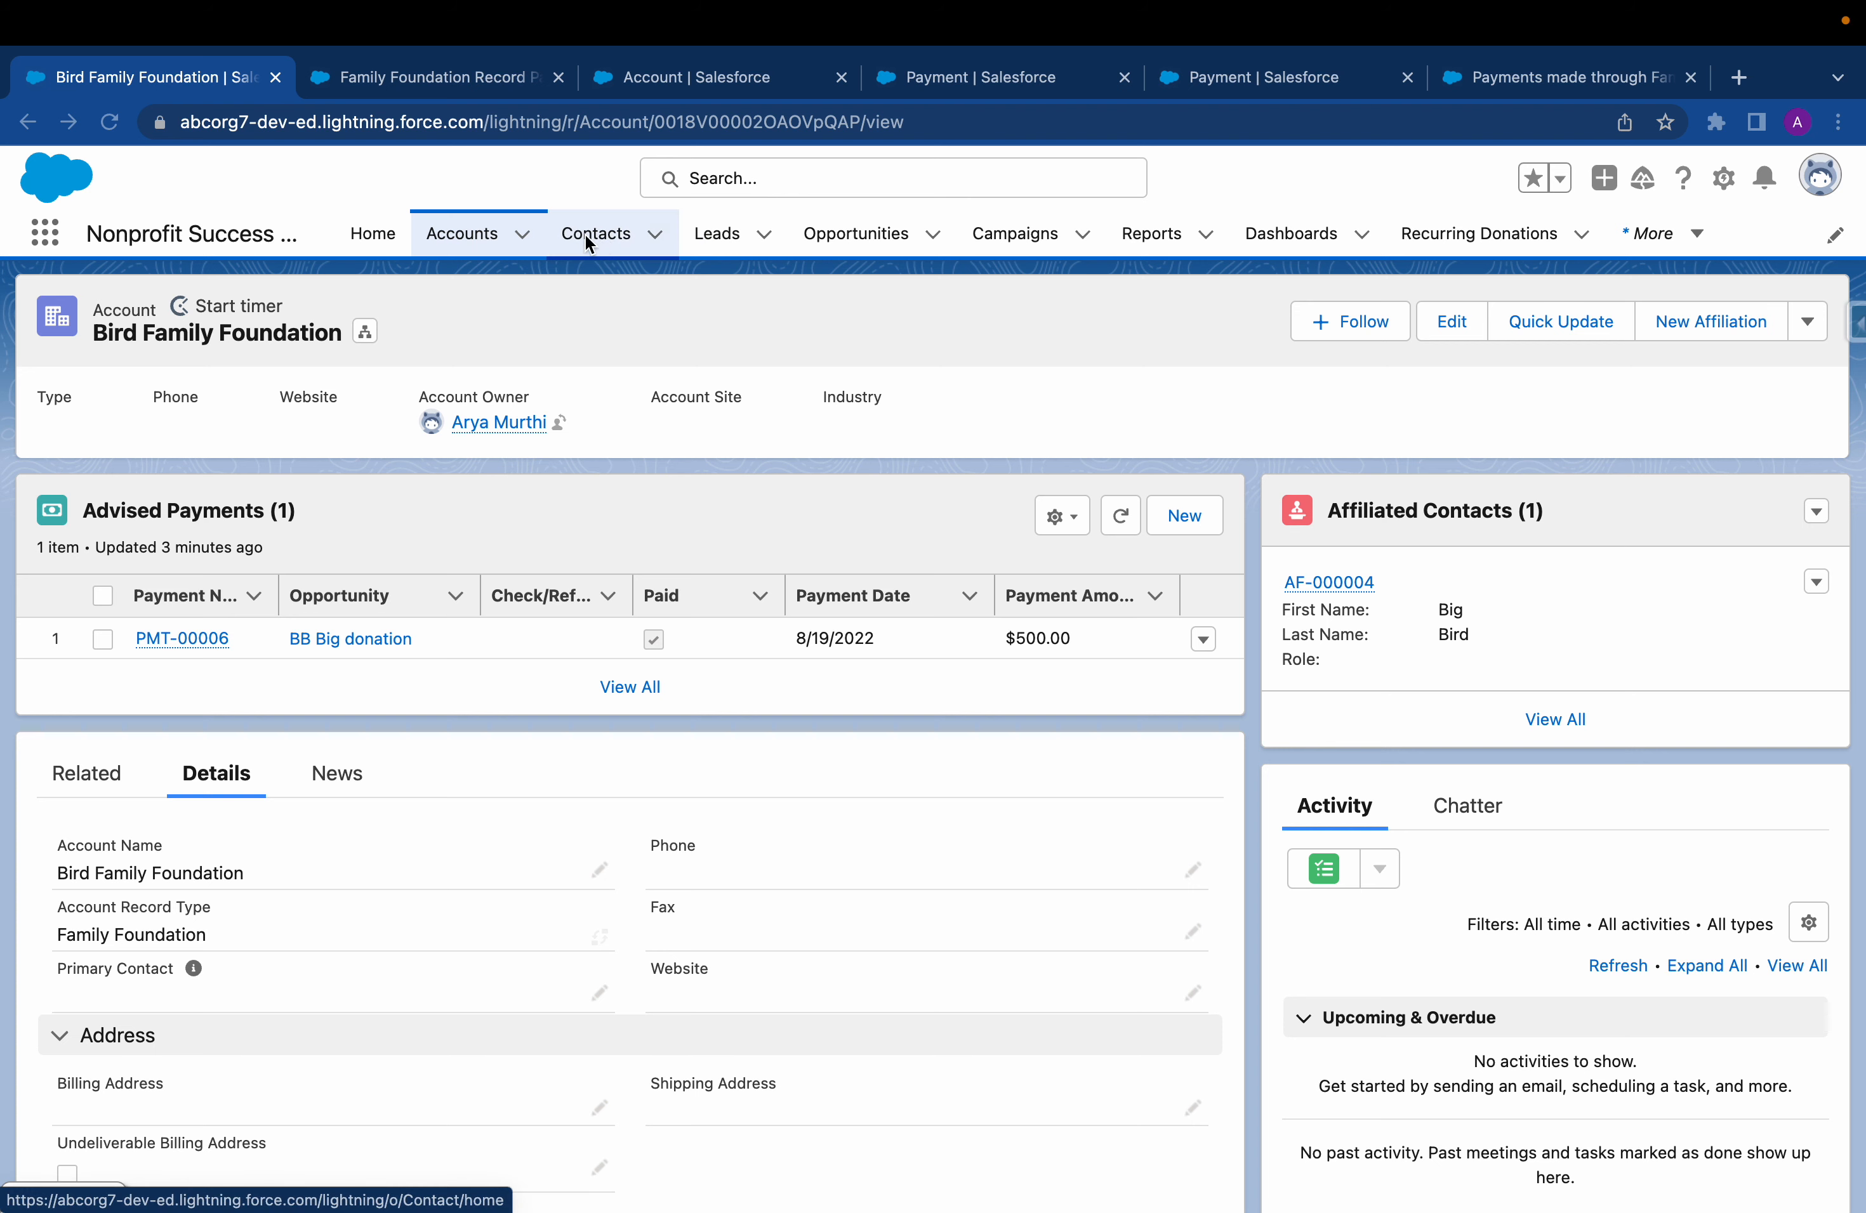
Search for "Big" and open the contact affiliated with Bird Family Foundation, highlighting the Total Gifts amount
{"action": "left_click", "coordinate": [805, 182]}
{"action": "type", "text": "Big"}
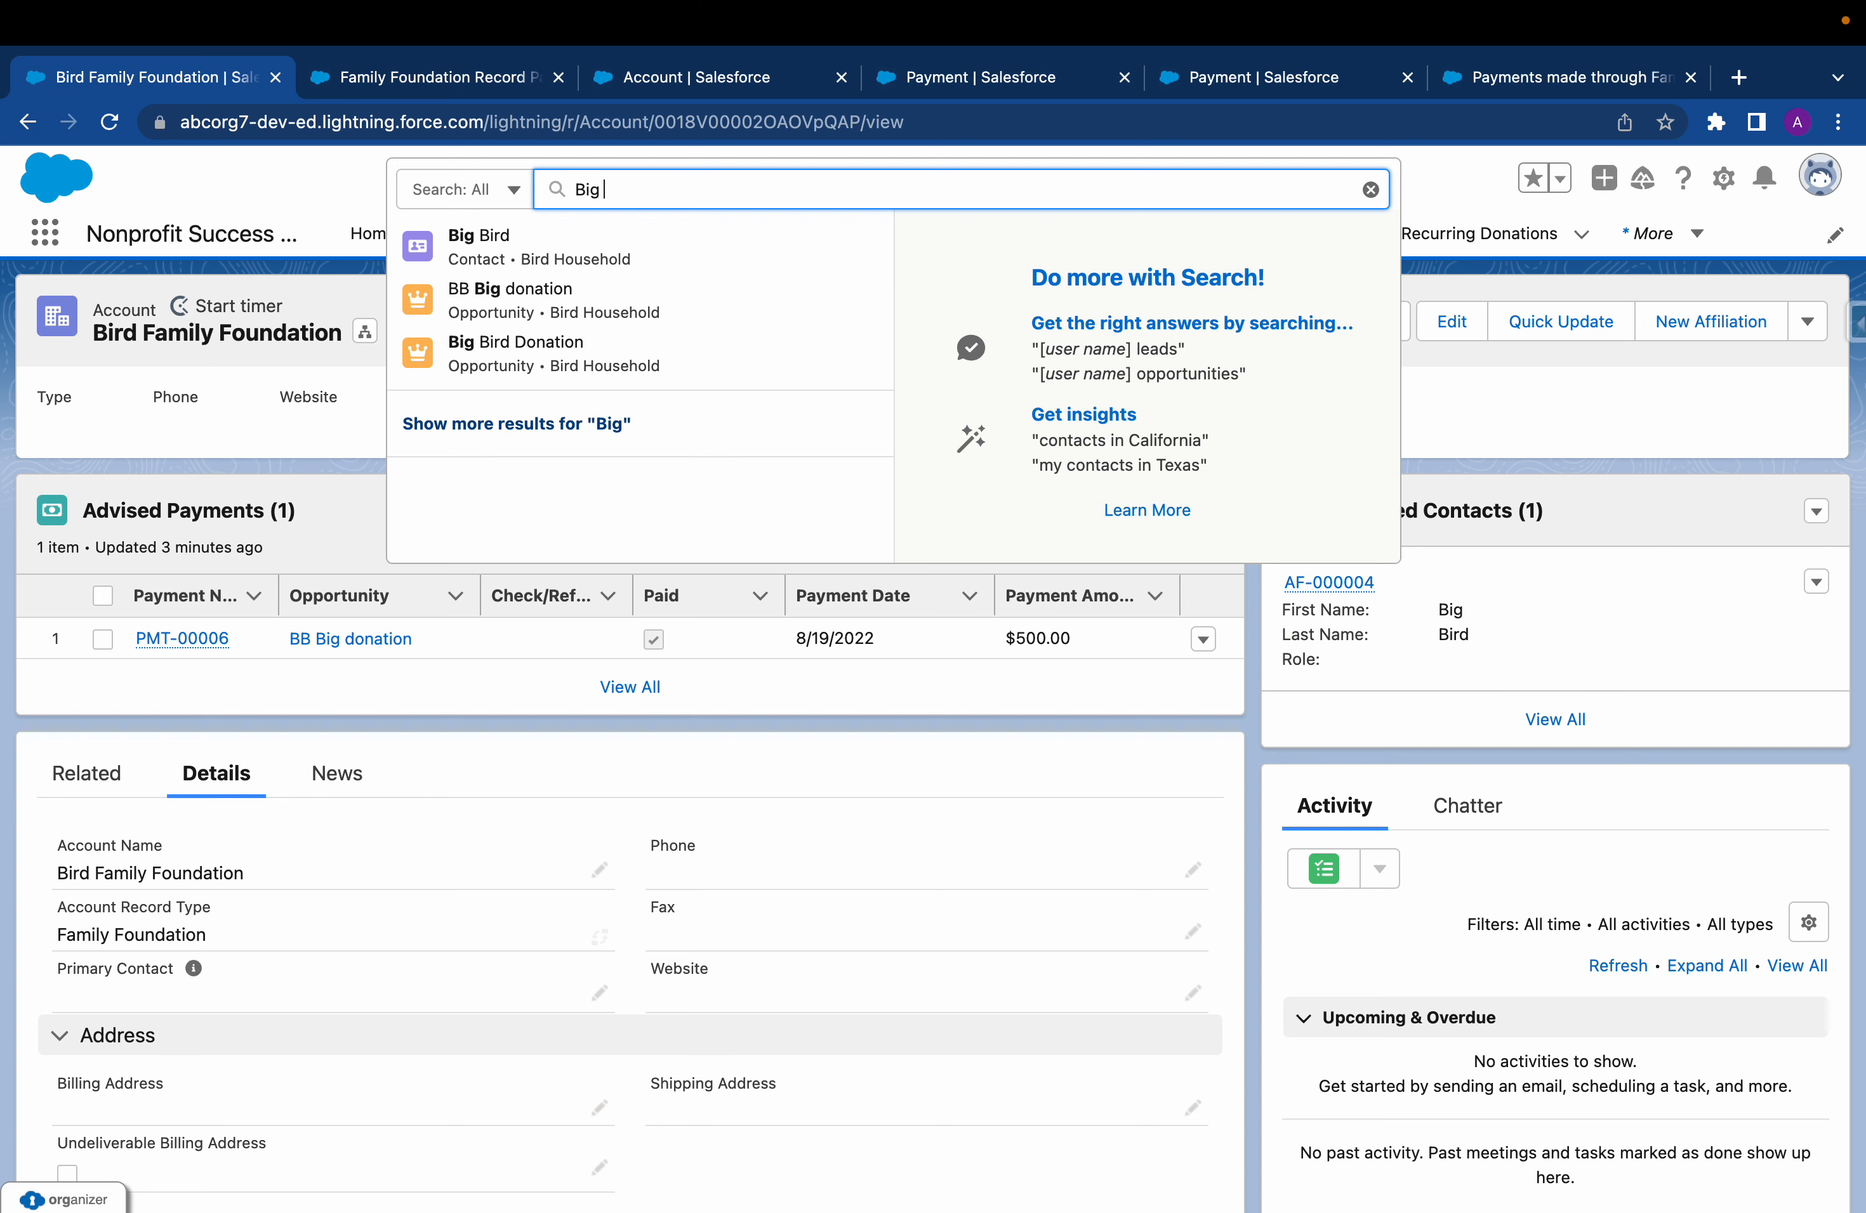
{"action": "left_click", "coordinate": [667, 248]}
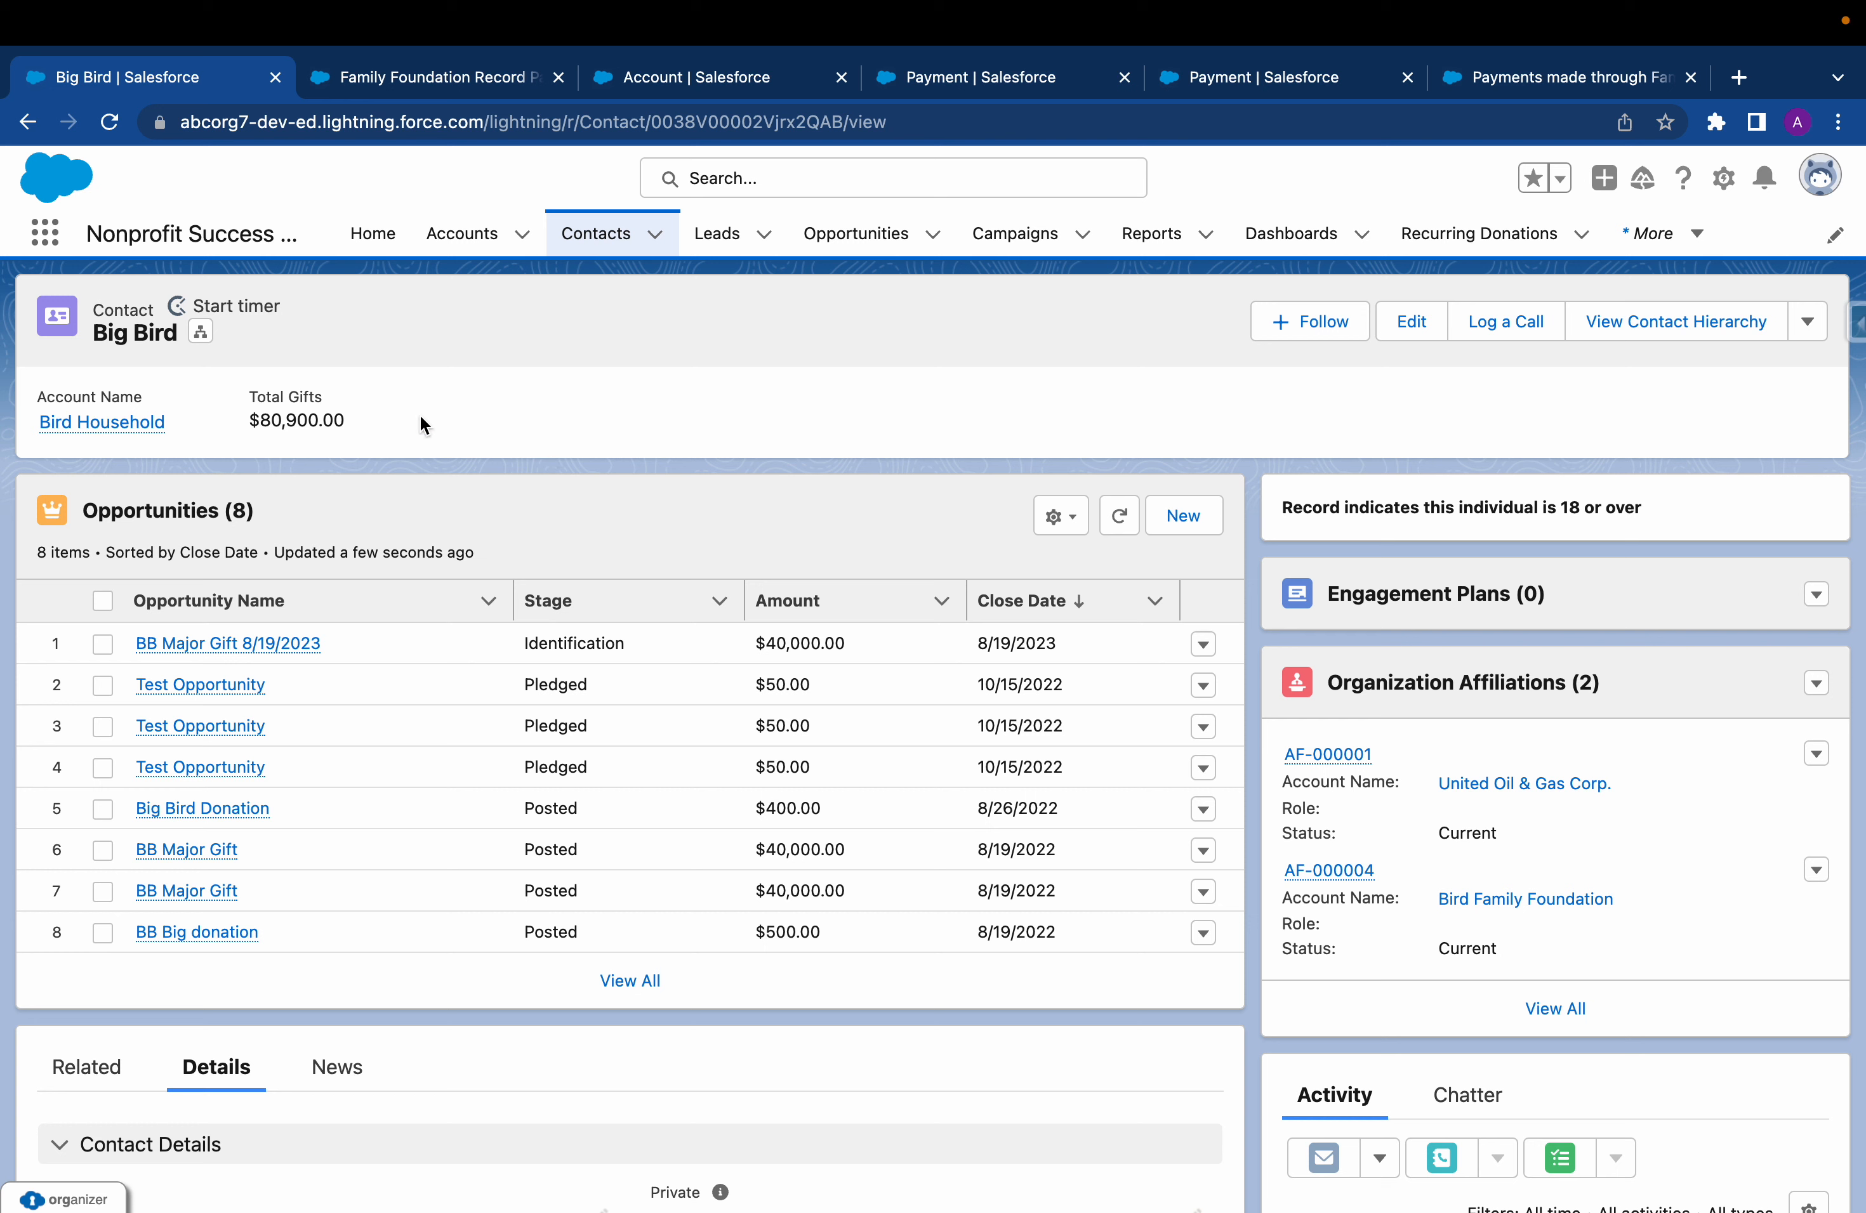
{"action": "left_click_drag", "start_coordinate": [356, 423], "coordinate": [280, 397]}
{"action": "left_click", "coordinate": [523, 407]}
Open the contact's BB Major Gift 8/19/2023 opportunity and the payment record listed under it
{"action": "mouse_move", "coordinate": [291, 653]}
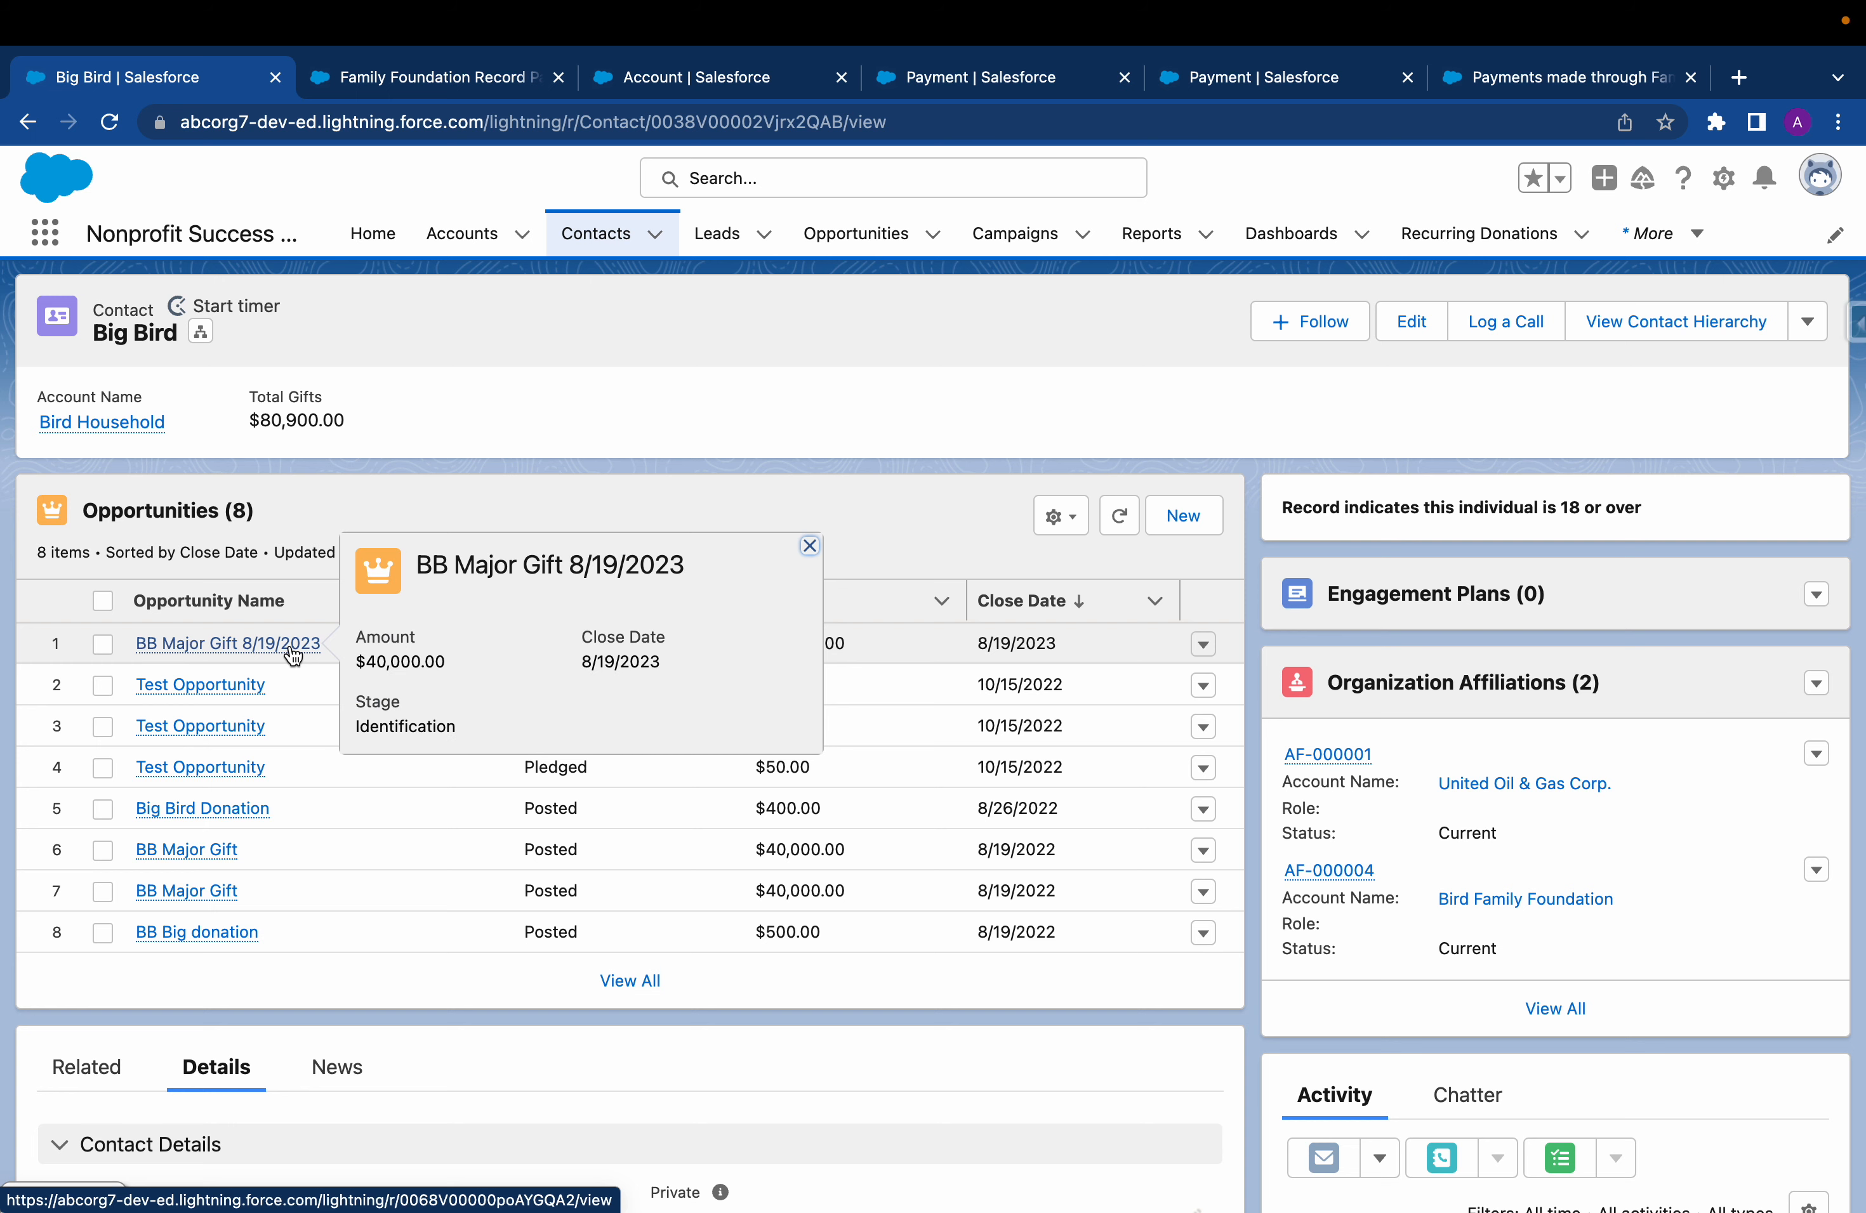
{"action": "left_click", "coordinate": [292, 650]}
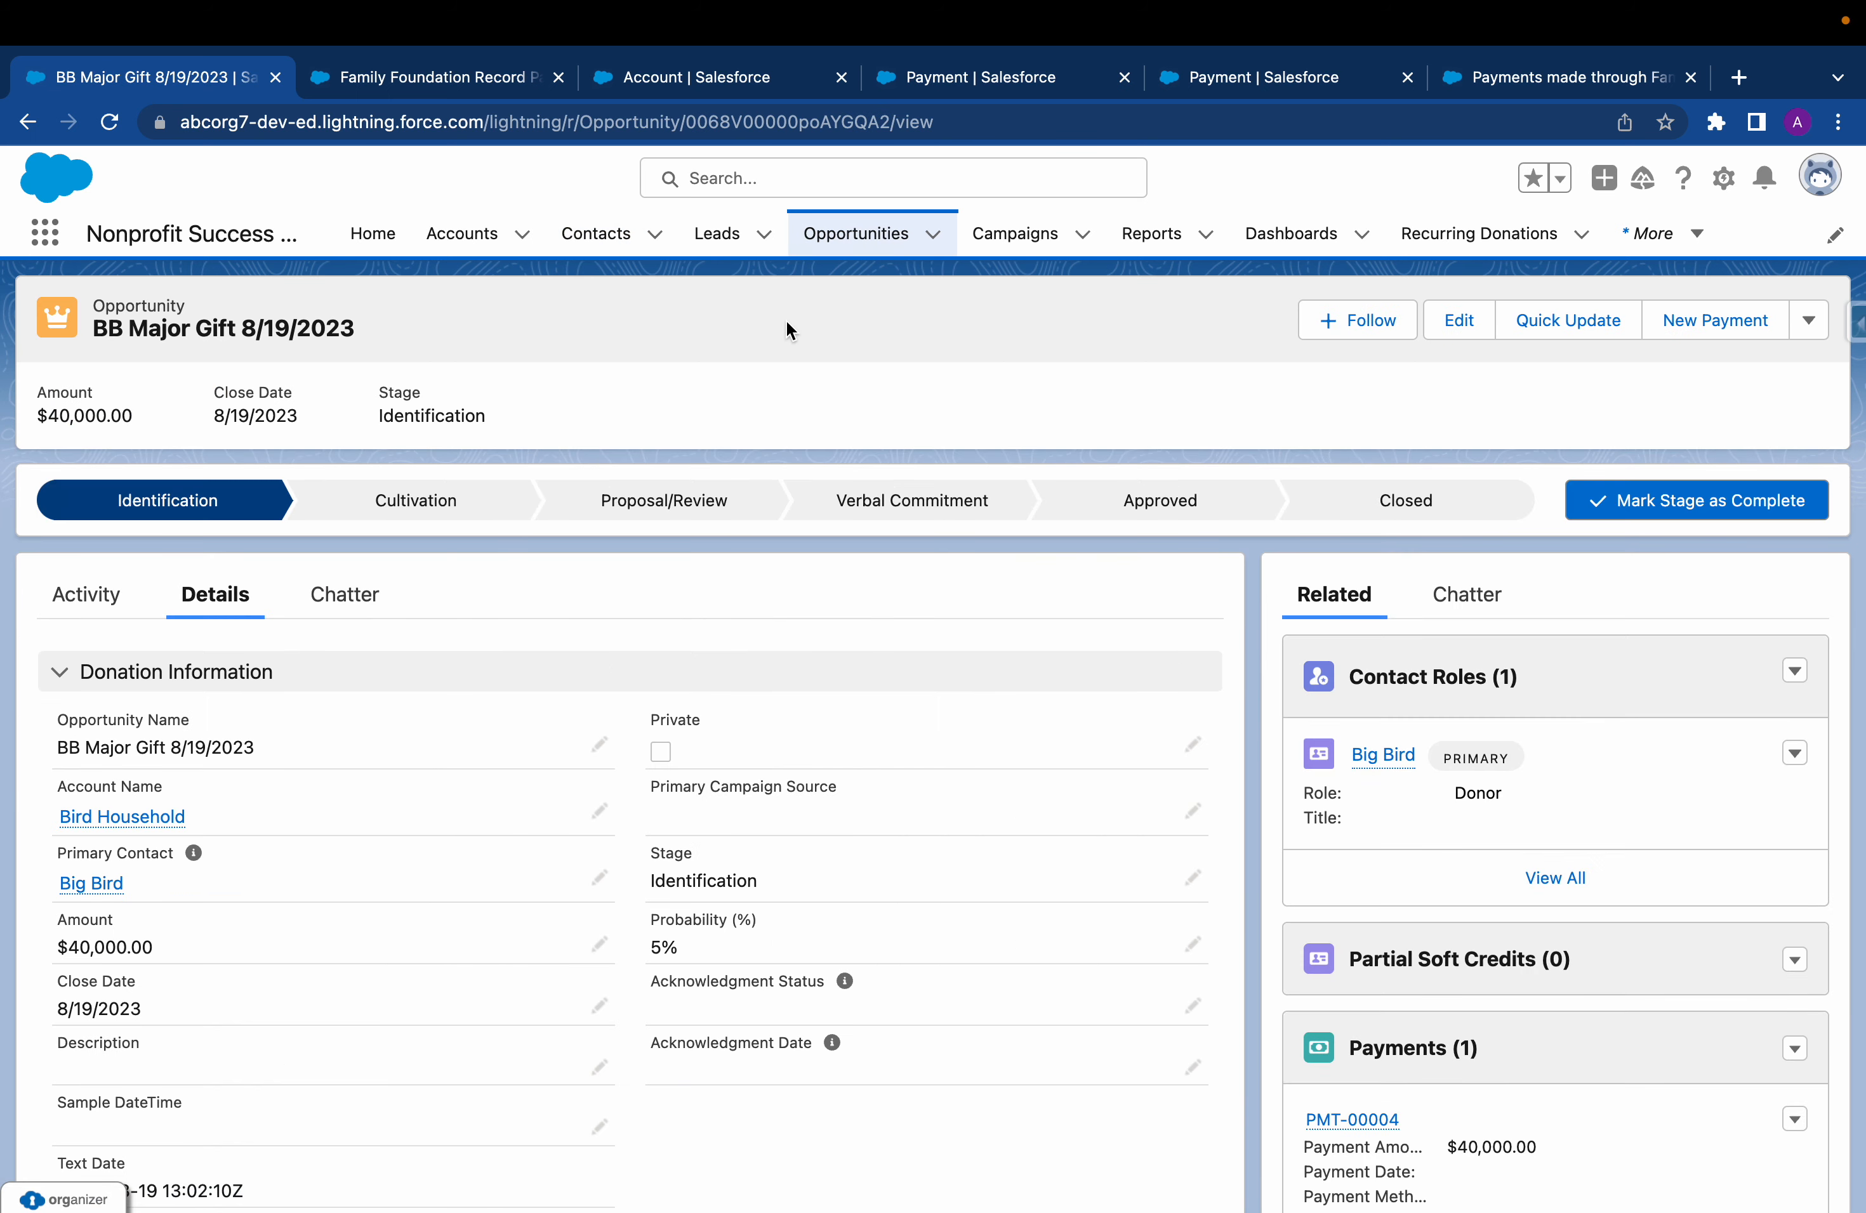
{"action": "scroll", "coordinate": [986, 811], "scroll_direction": "down", "scroll_amount": 4}
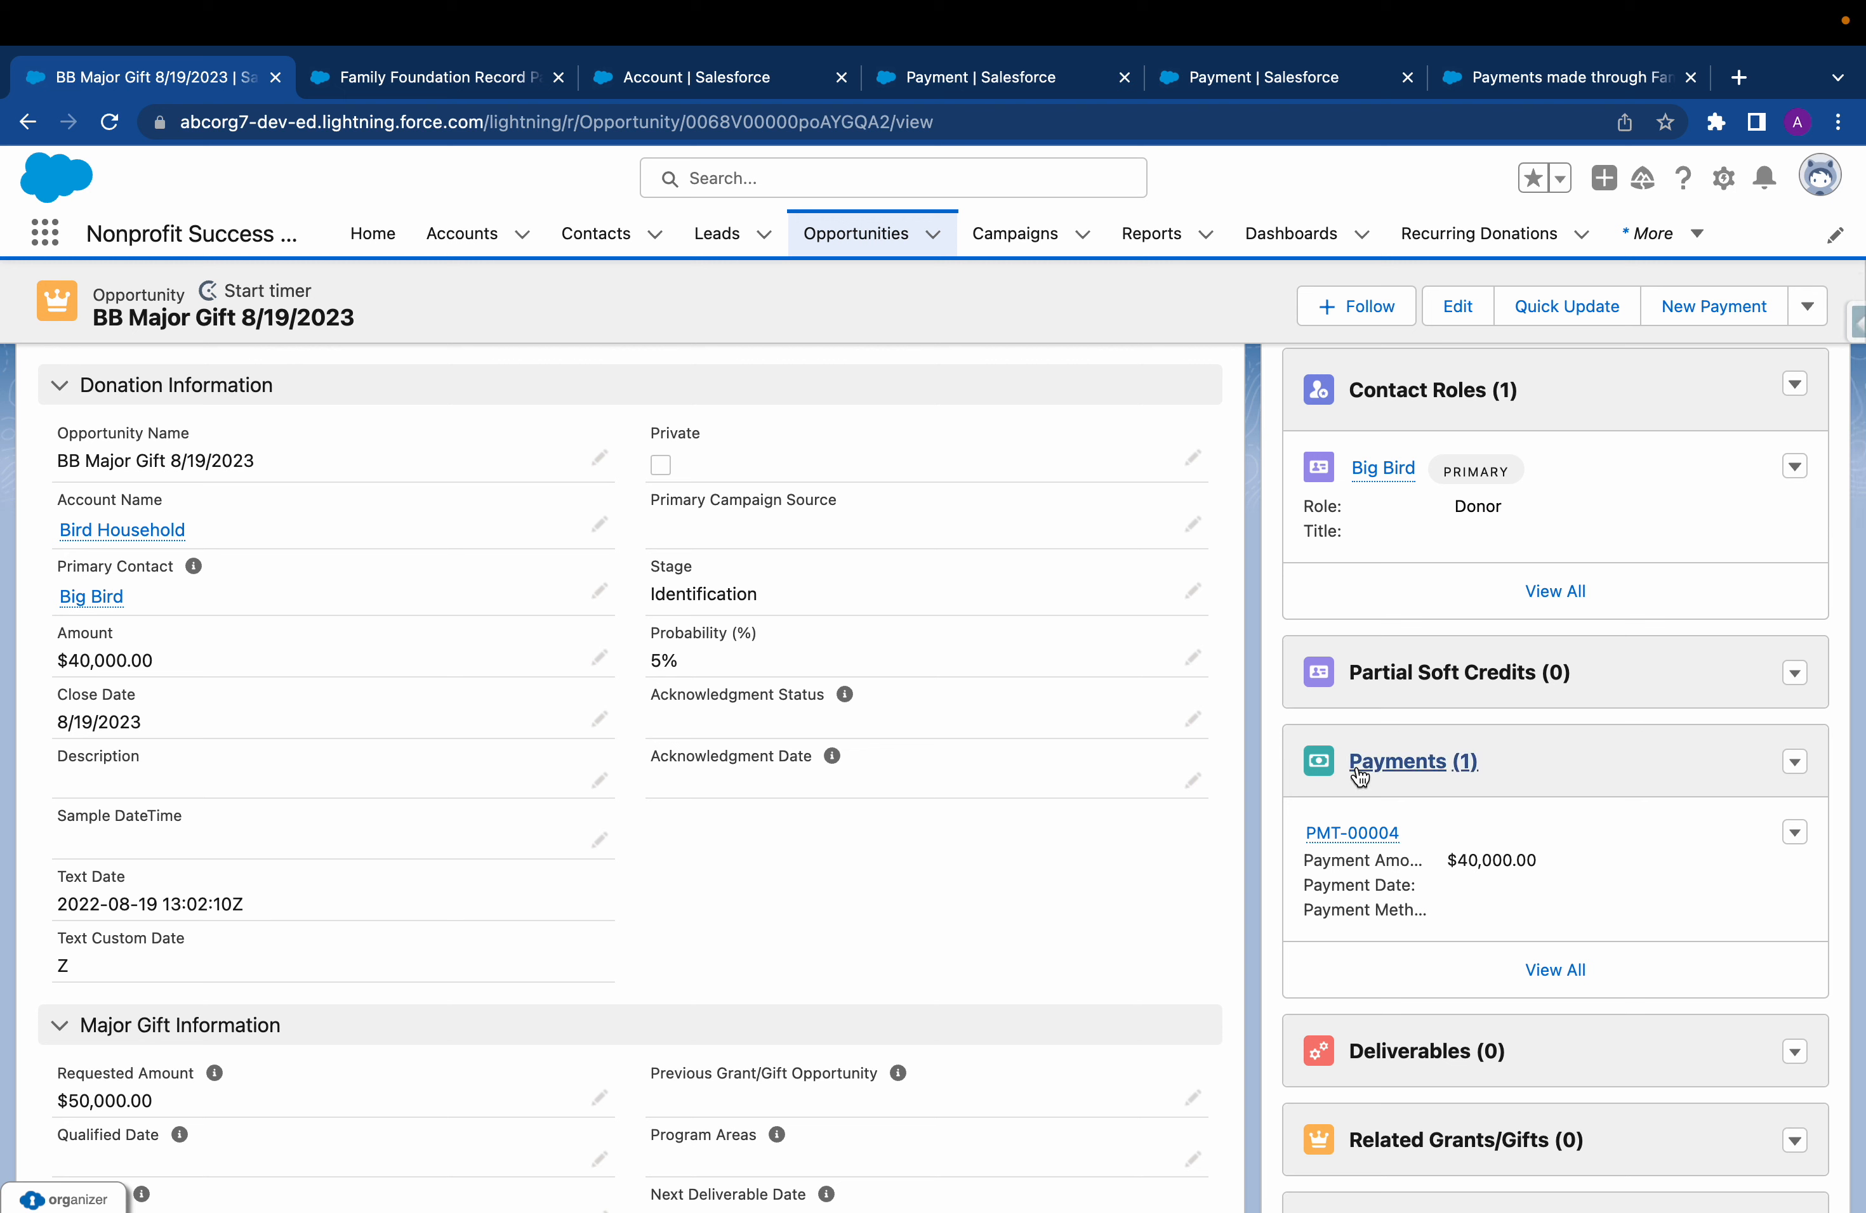
{"action": "left_click", "coordinate": [1355, 835]}
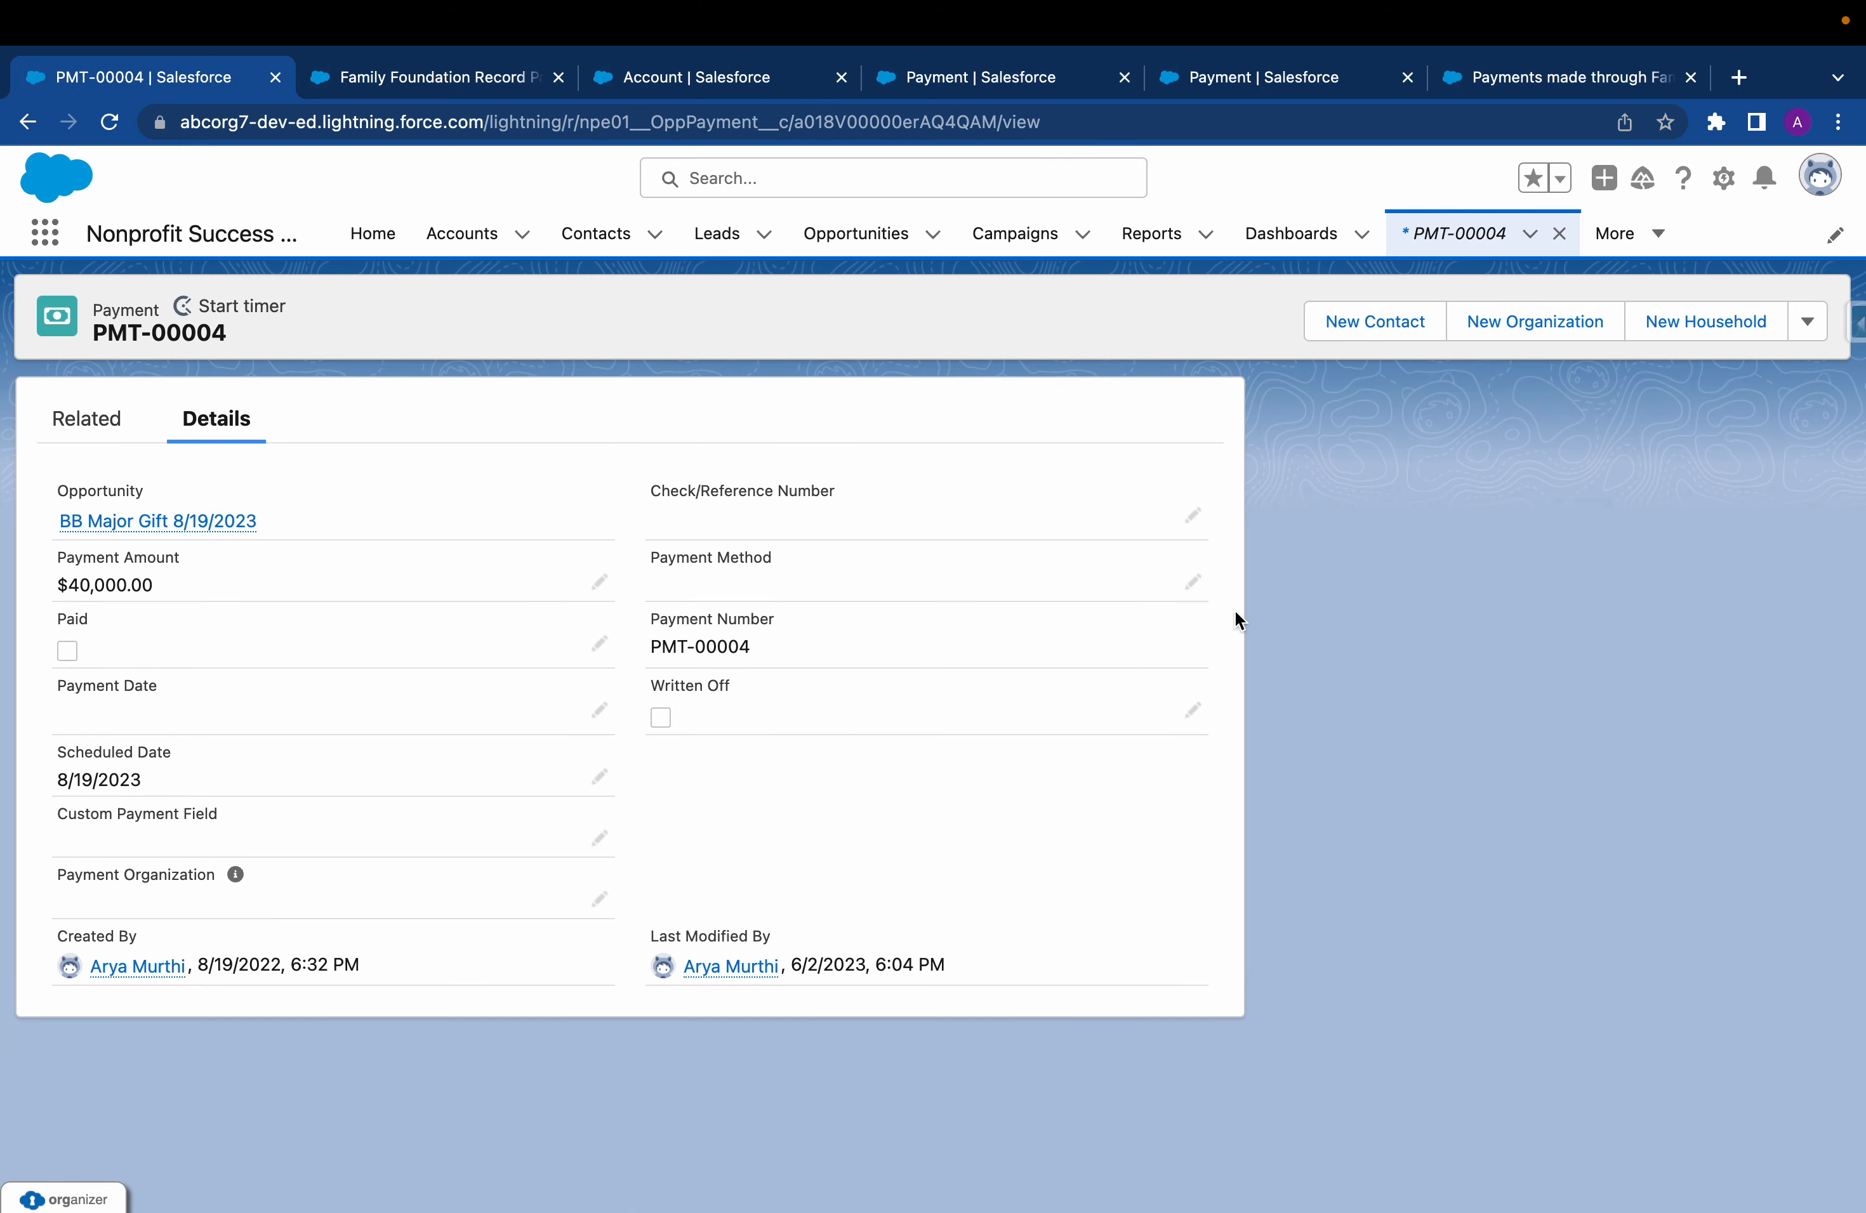
Set the payment's Payment Method to Family Foundation and try to save the record
{"action": "left_click", "coordinate": [1193, 584]}
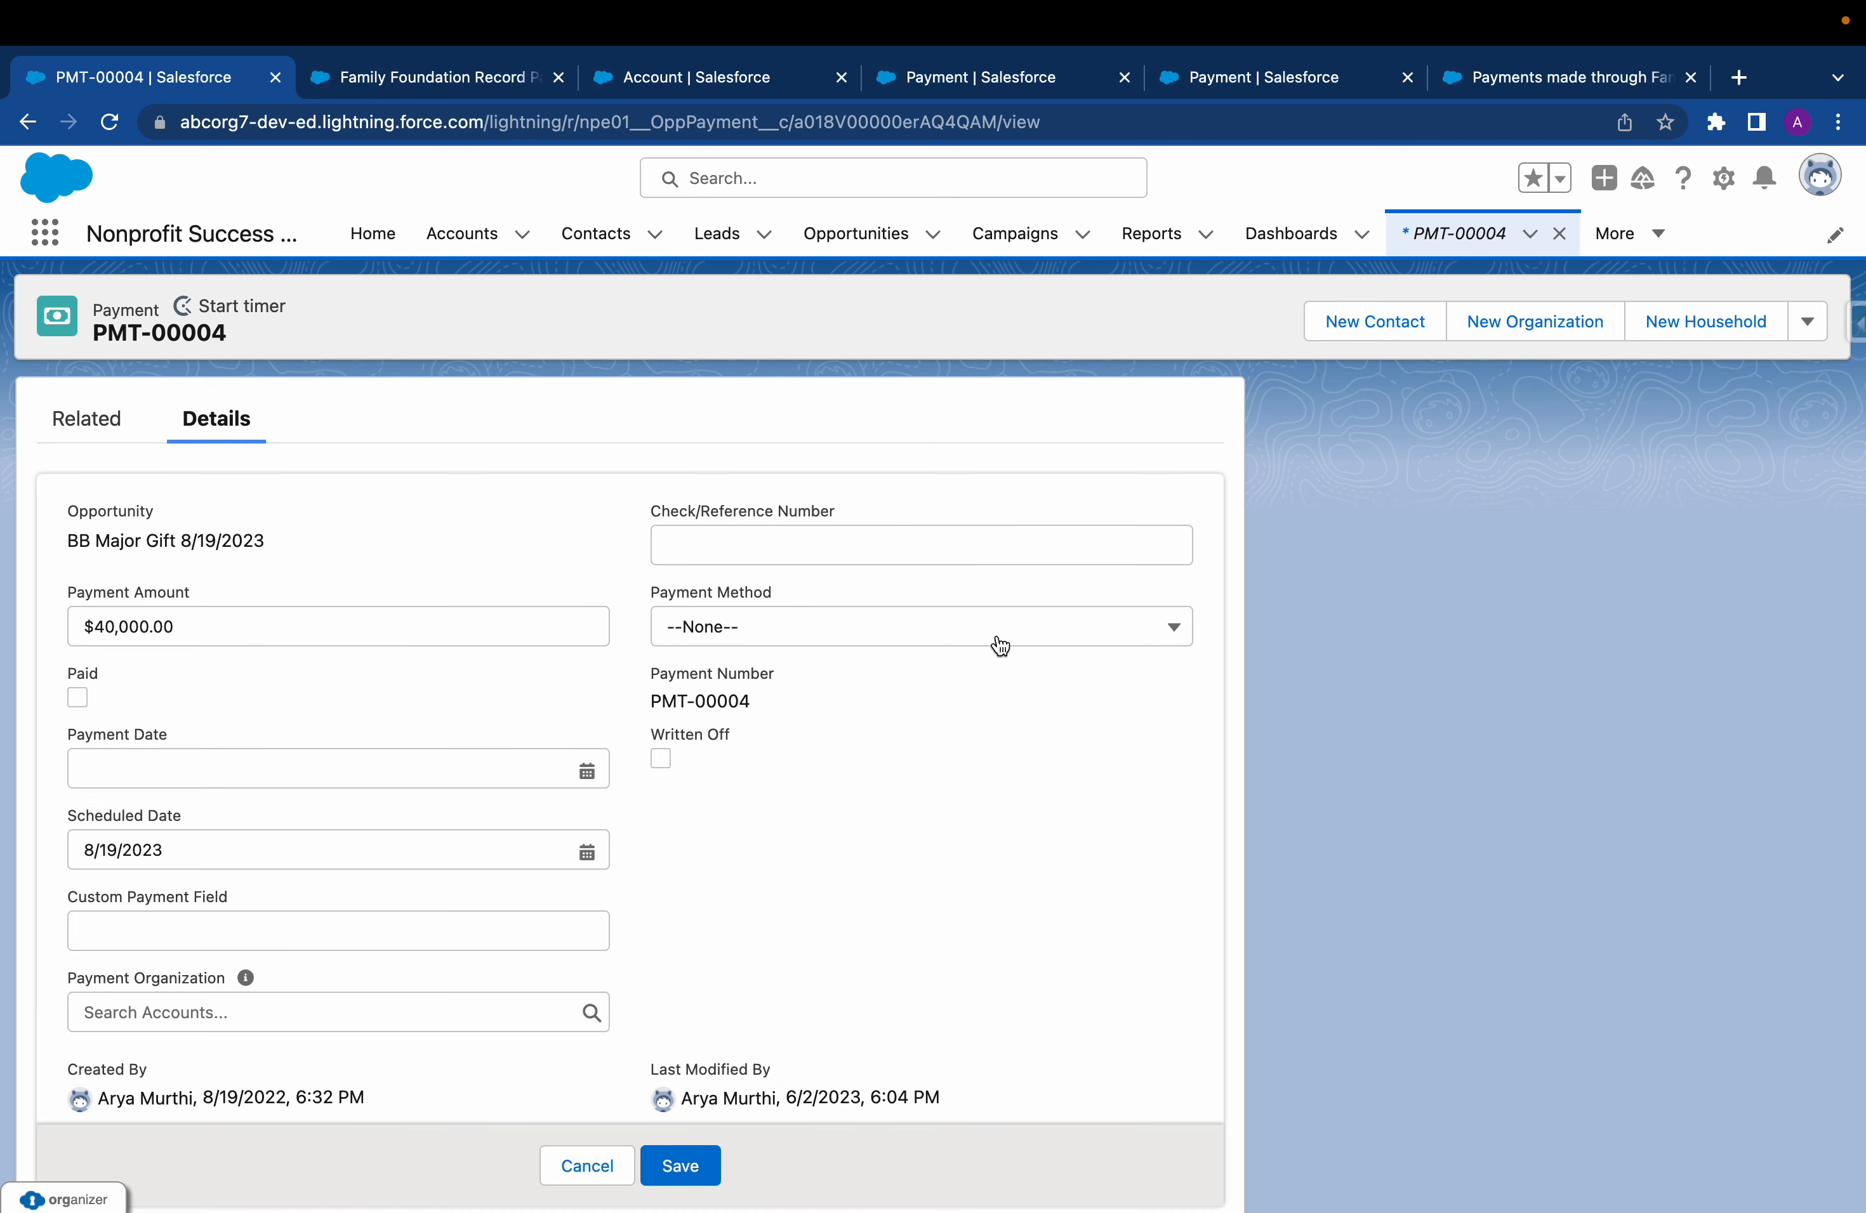
{"action": "left_click", "coordinate": [998, 642]}
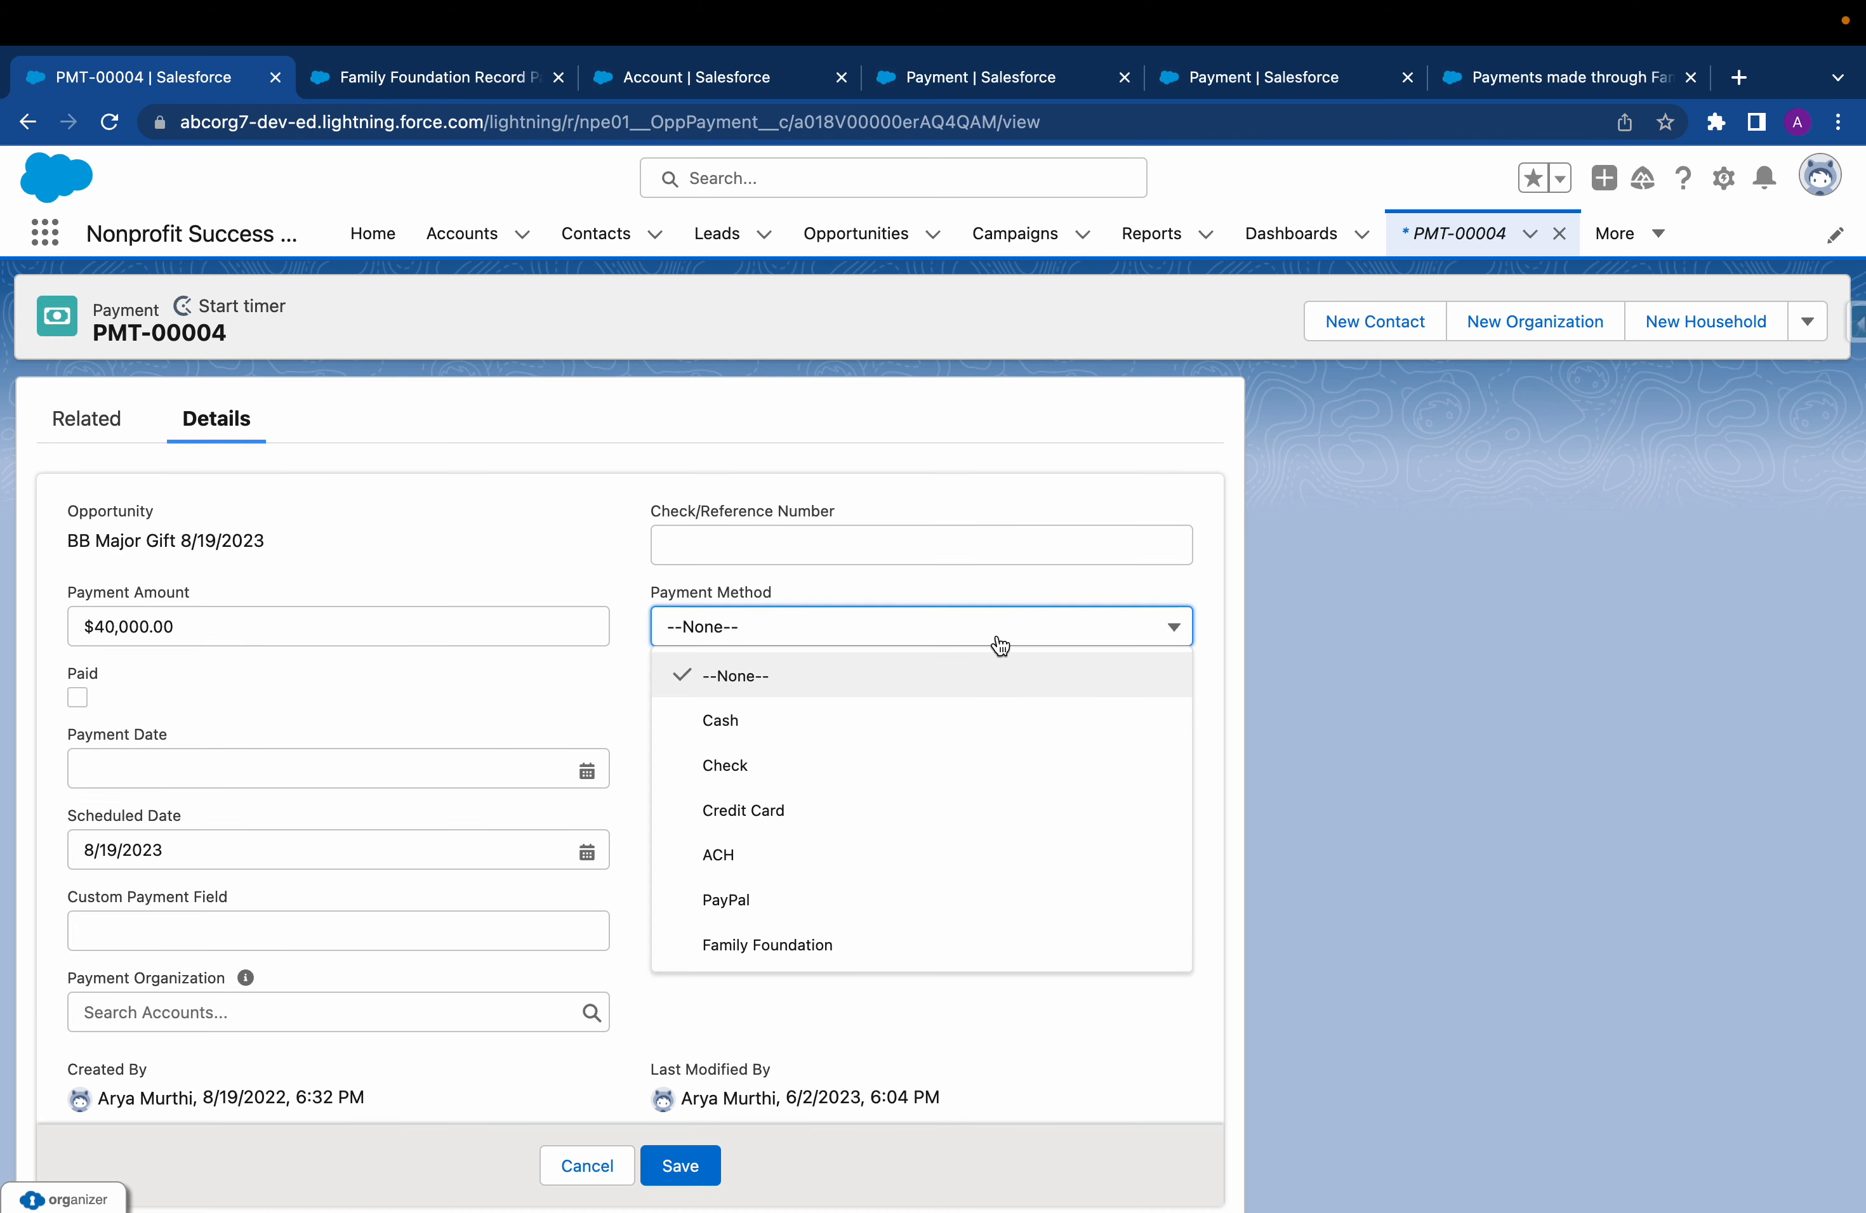
{"action": "left_click", "coordinate": [768, 945]}
{"action": "scroll", "coordinate": [744, 799], "scroll_direction": "down", "scroll_amount": 1}
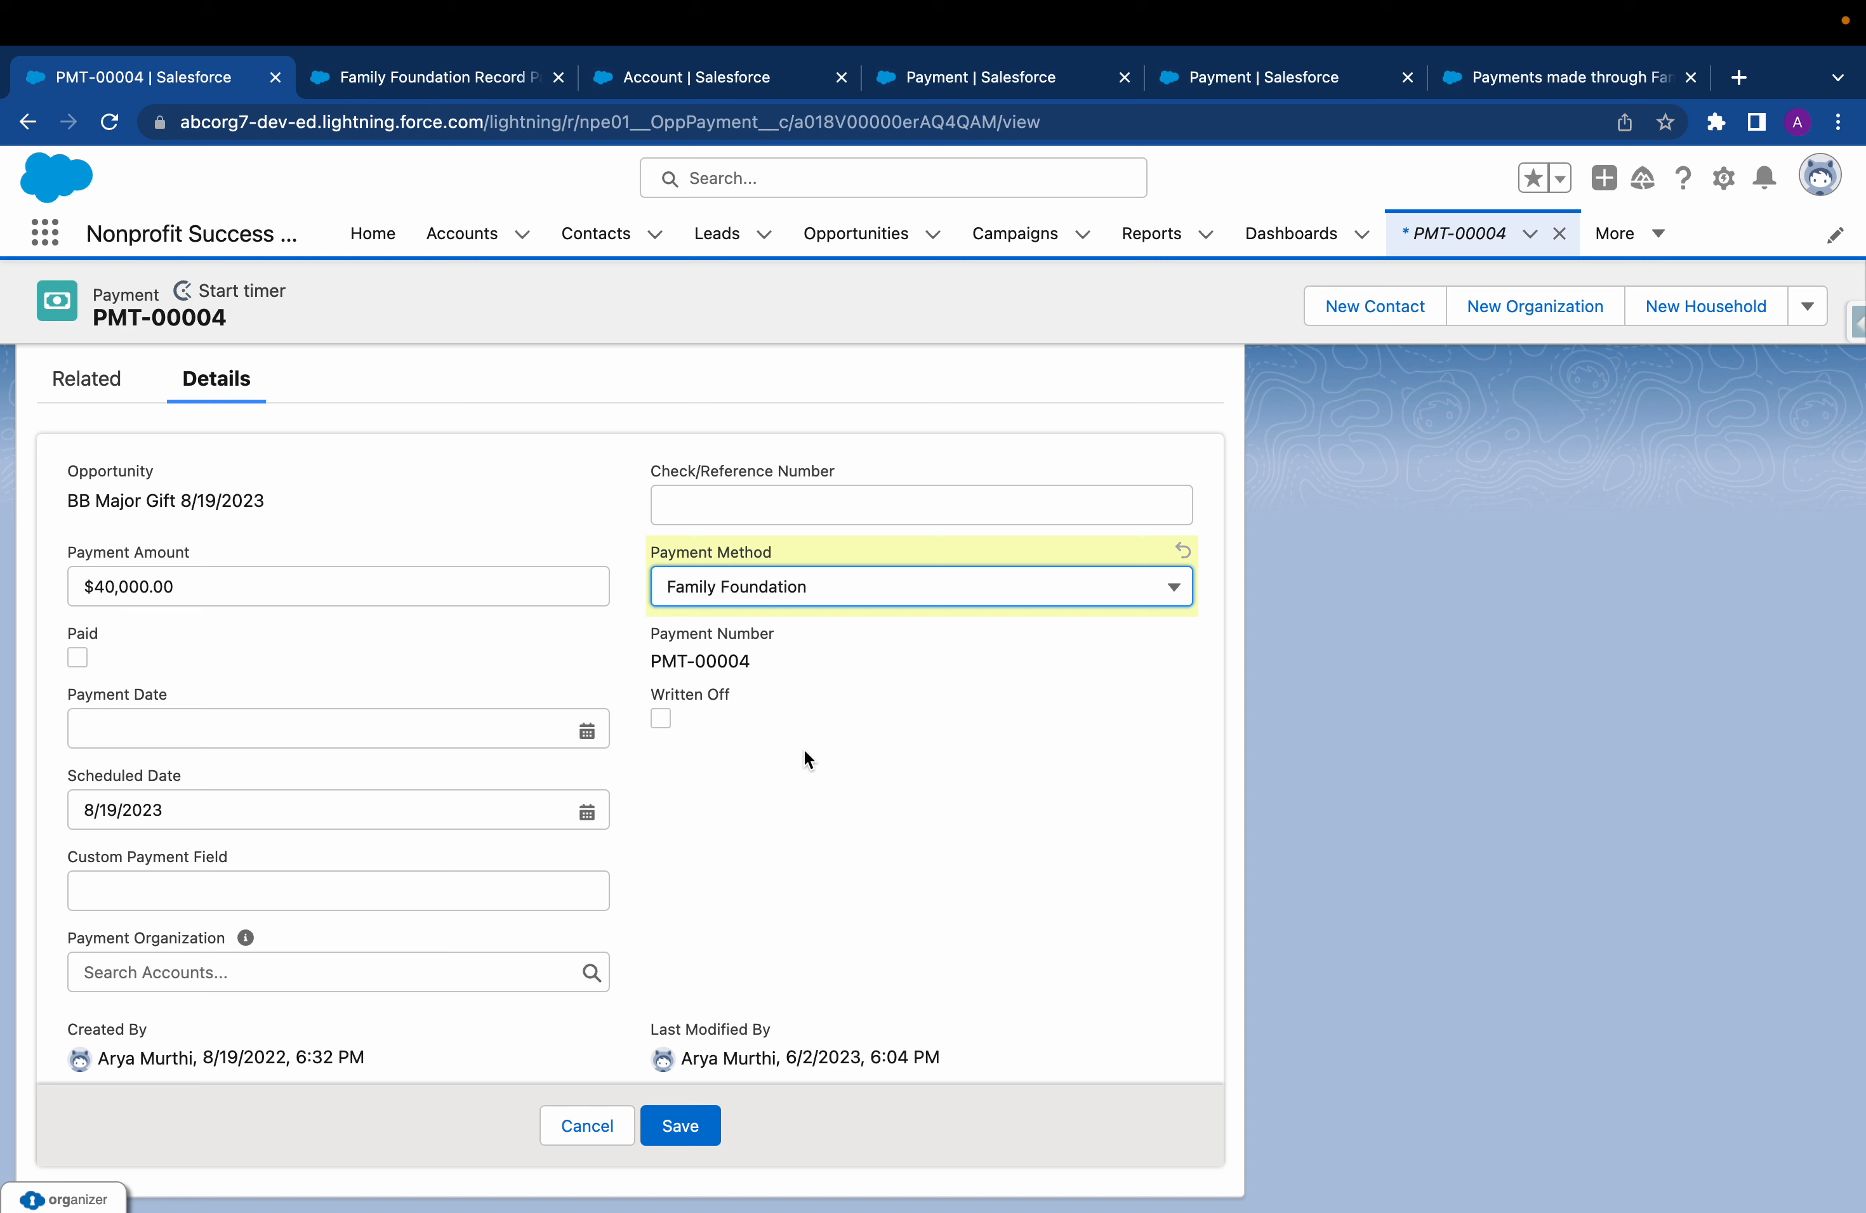
{"action": "left_click", "coordinate": [680, 1125]}
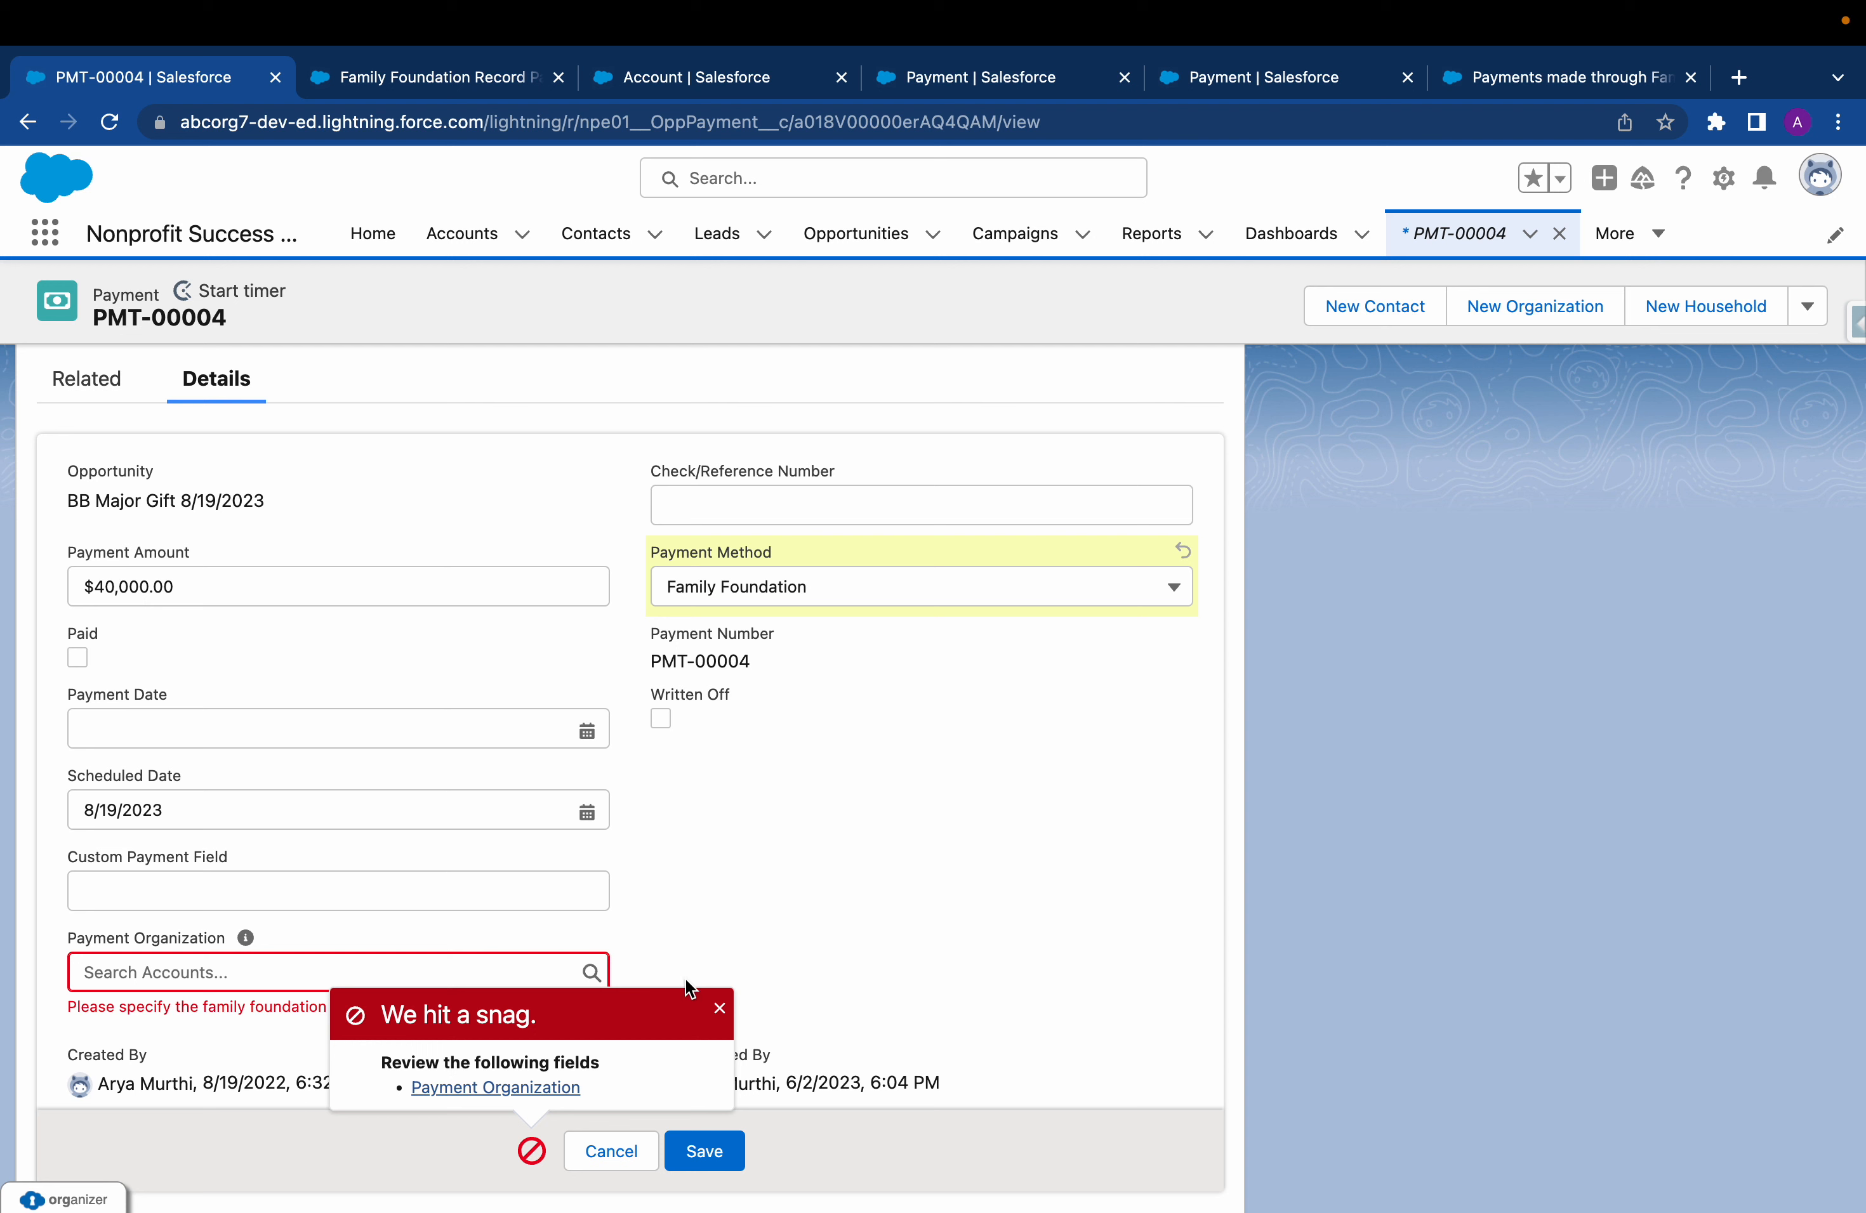
Set the Payment Organization to Bird Family Foundation and save the payment
{"action": "left_click", "coordinate": [719, 1008]}
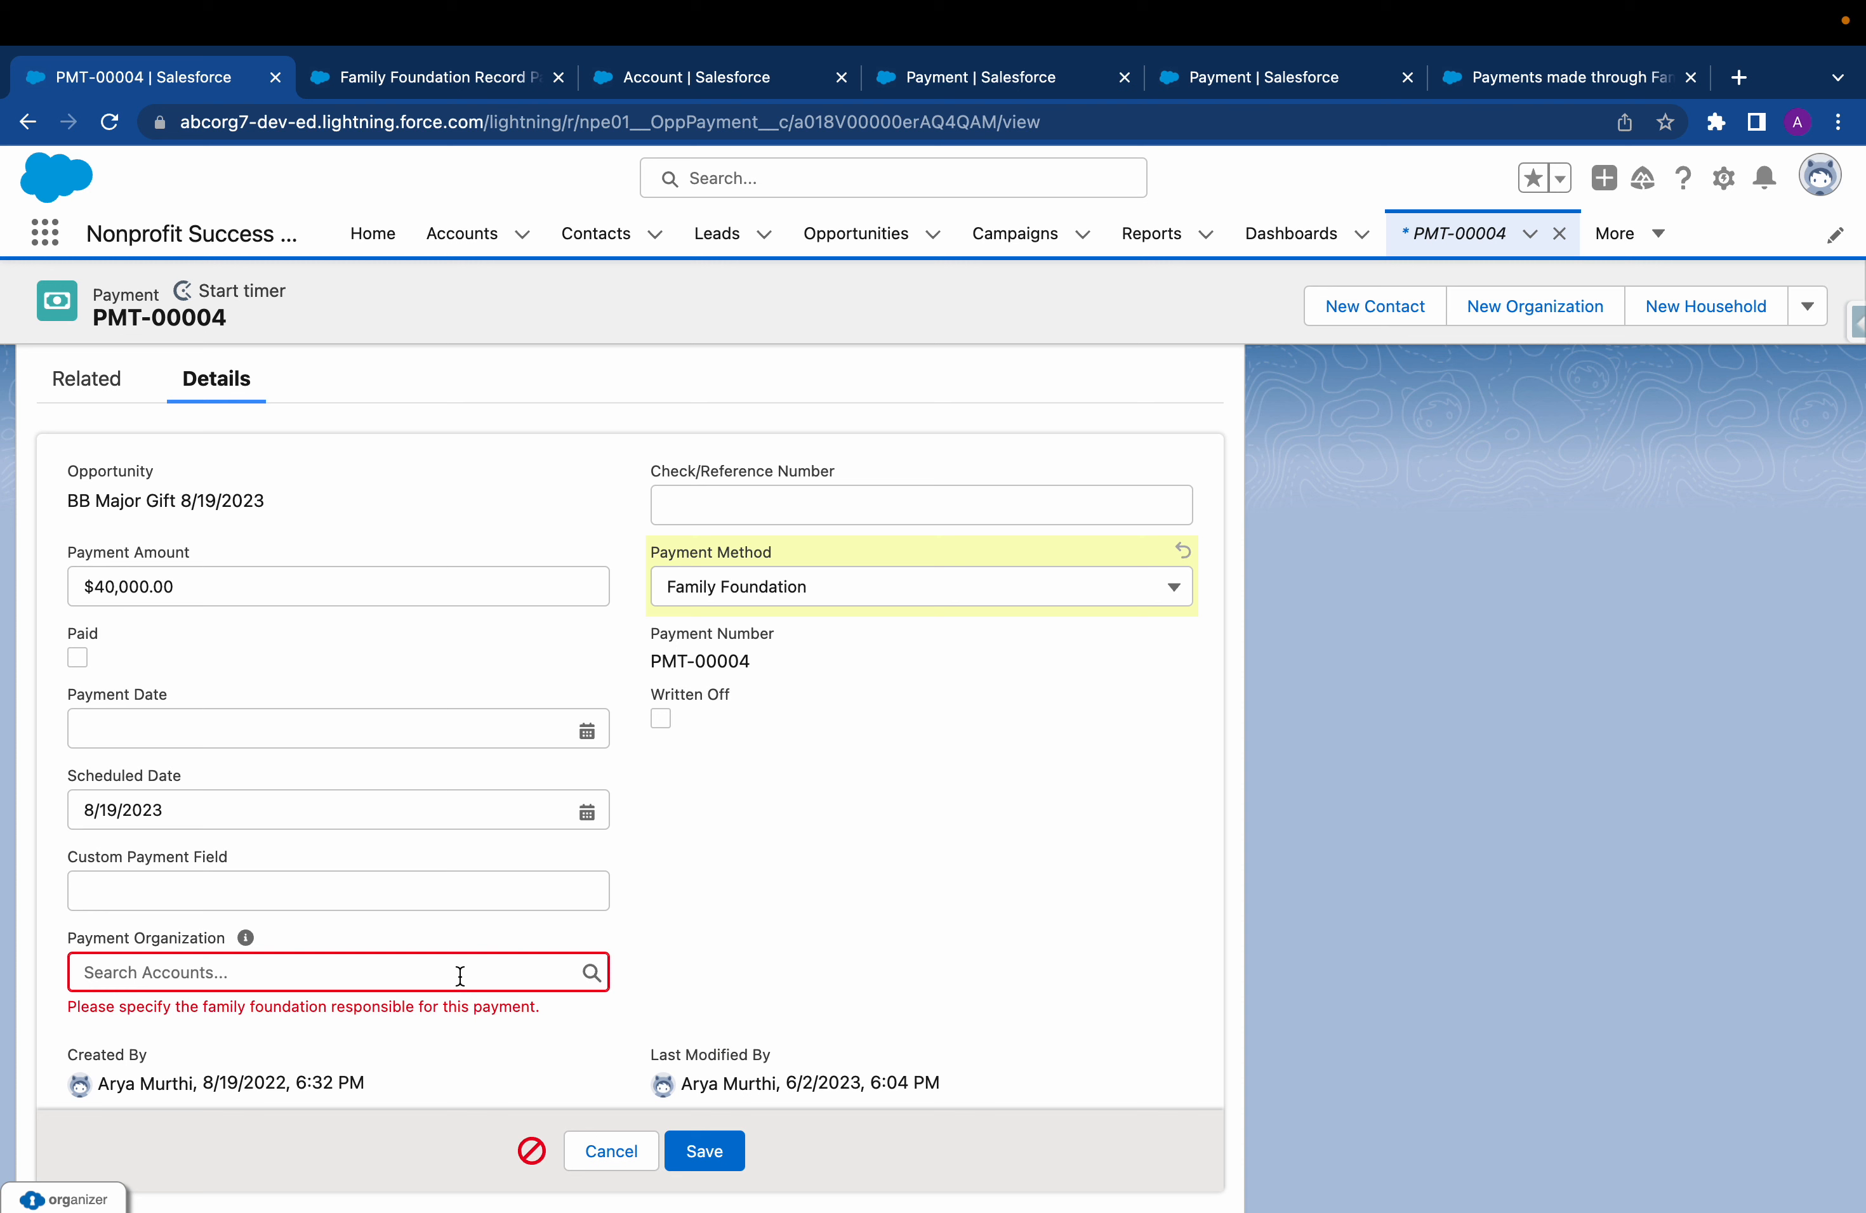
{"action": "left_click", "coordinate": [460, 974]}
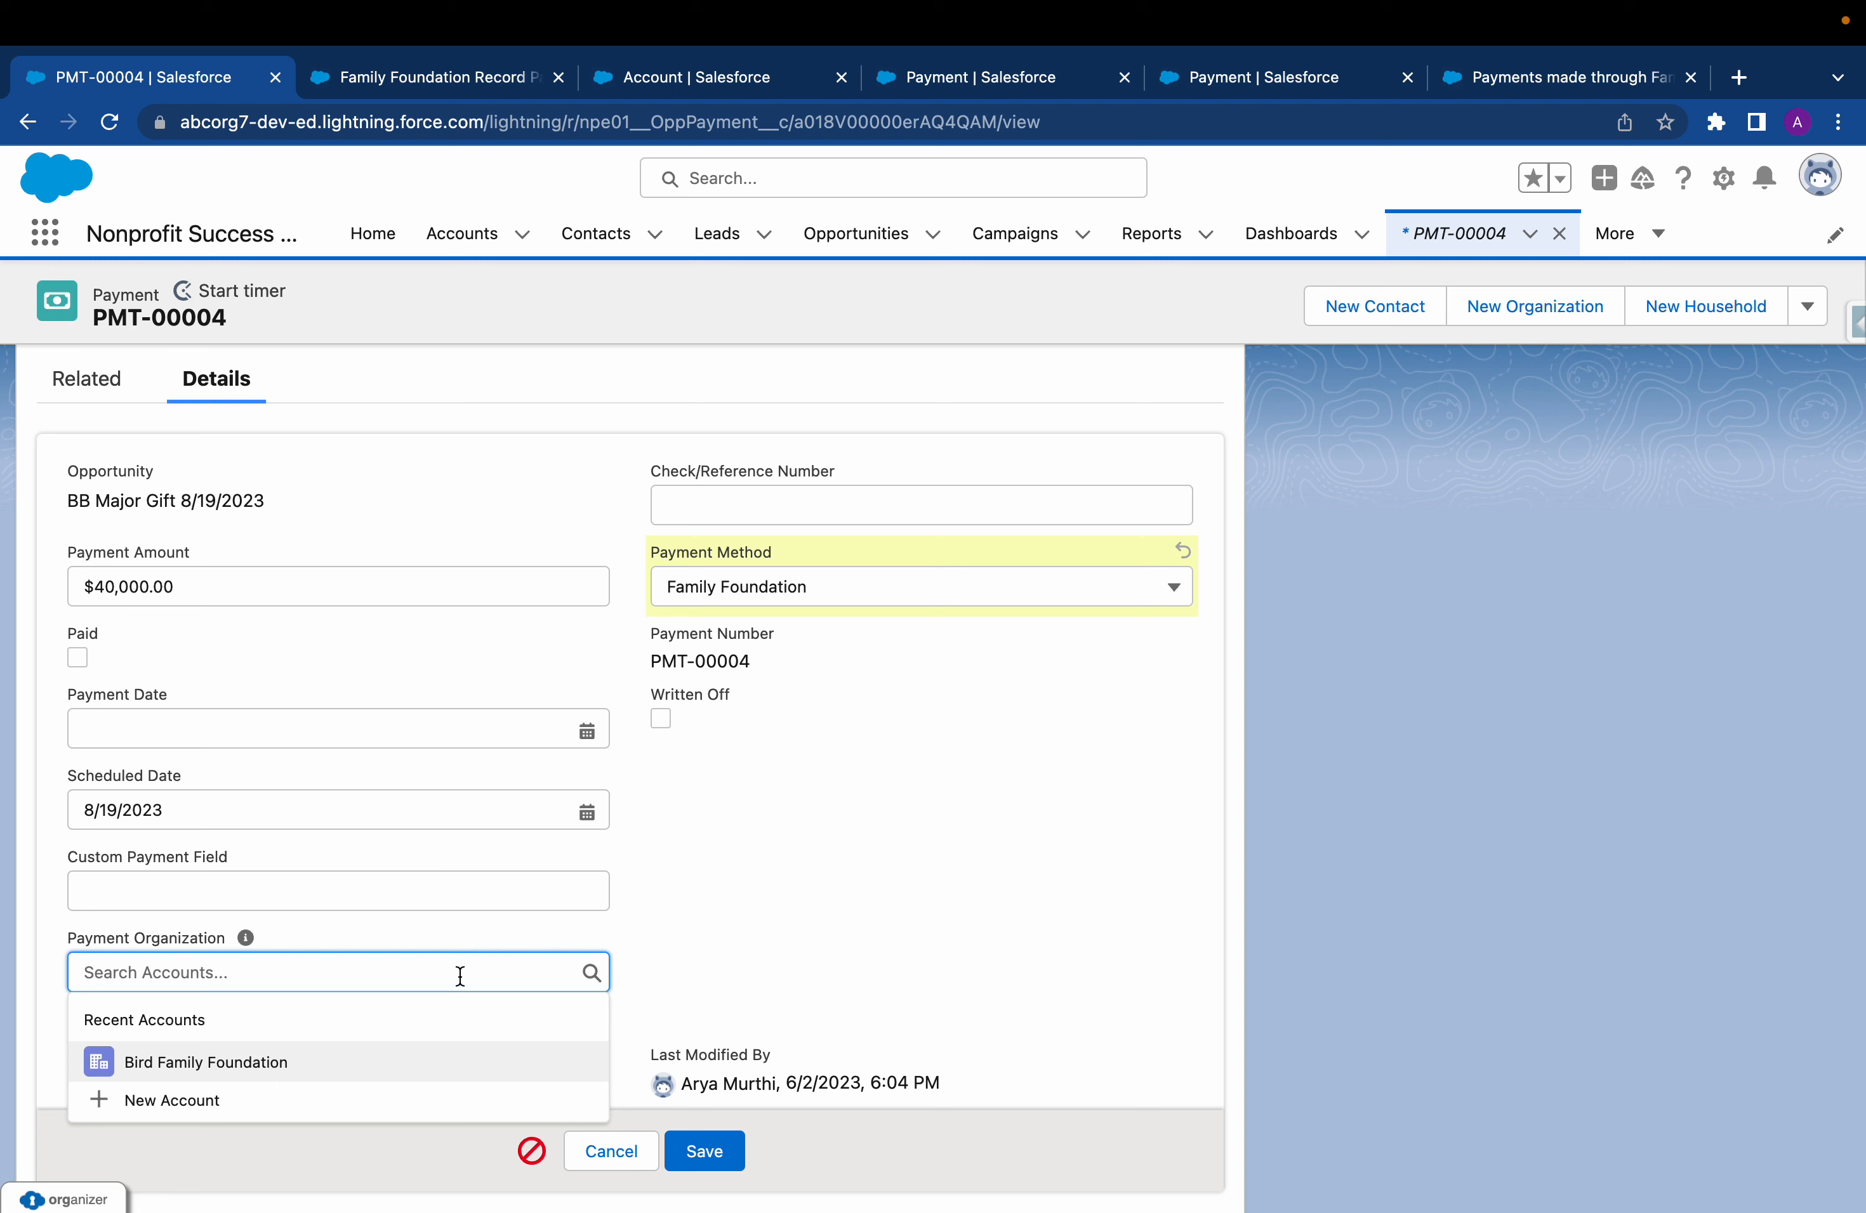
{"action": "left_click", "coordinate": [315, 1065]}
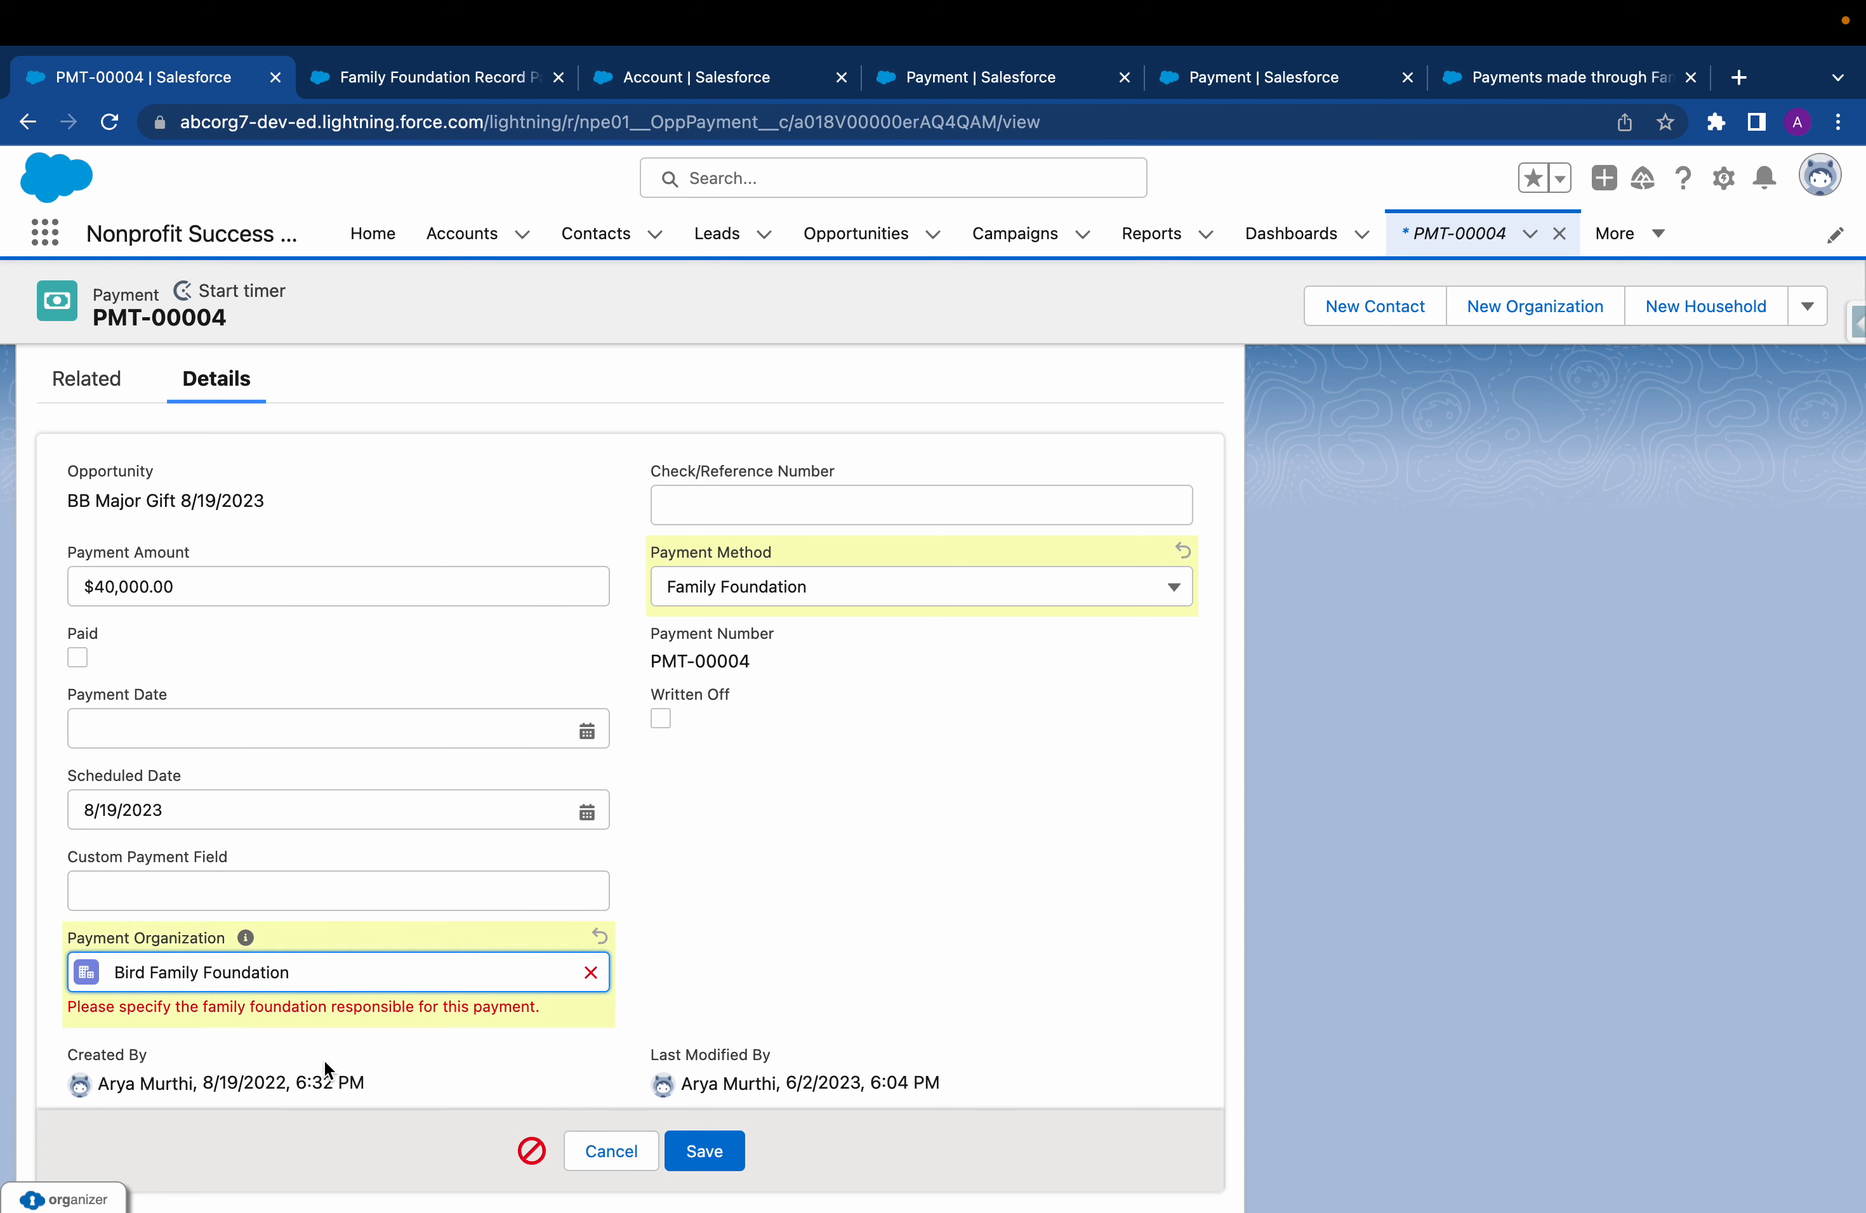
{"action": "left_click", "coordinate": [705, 1152]}
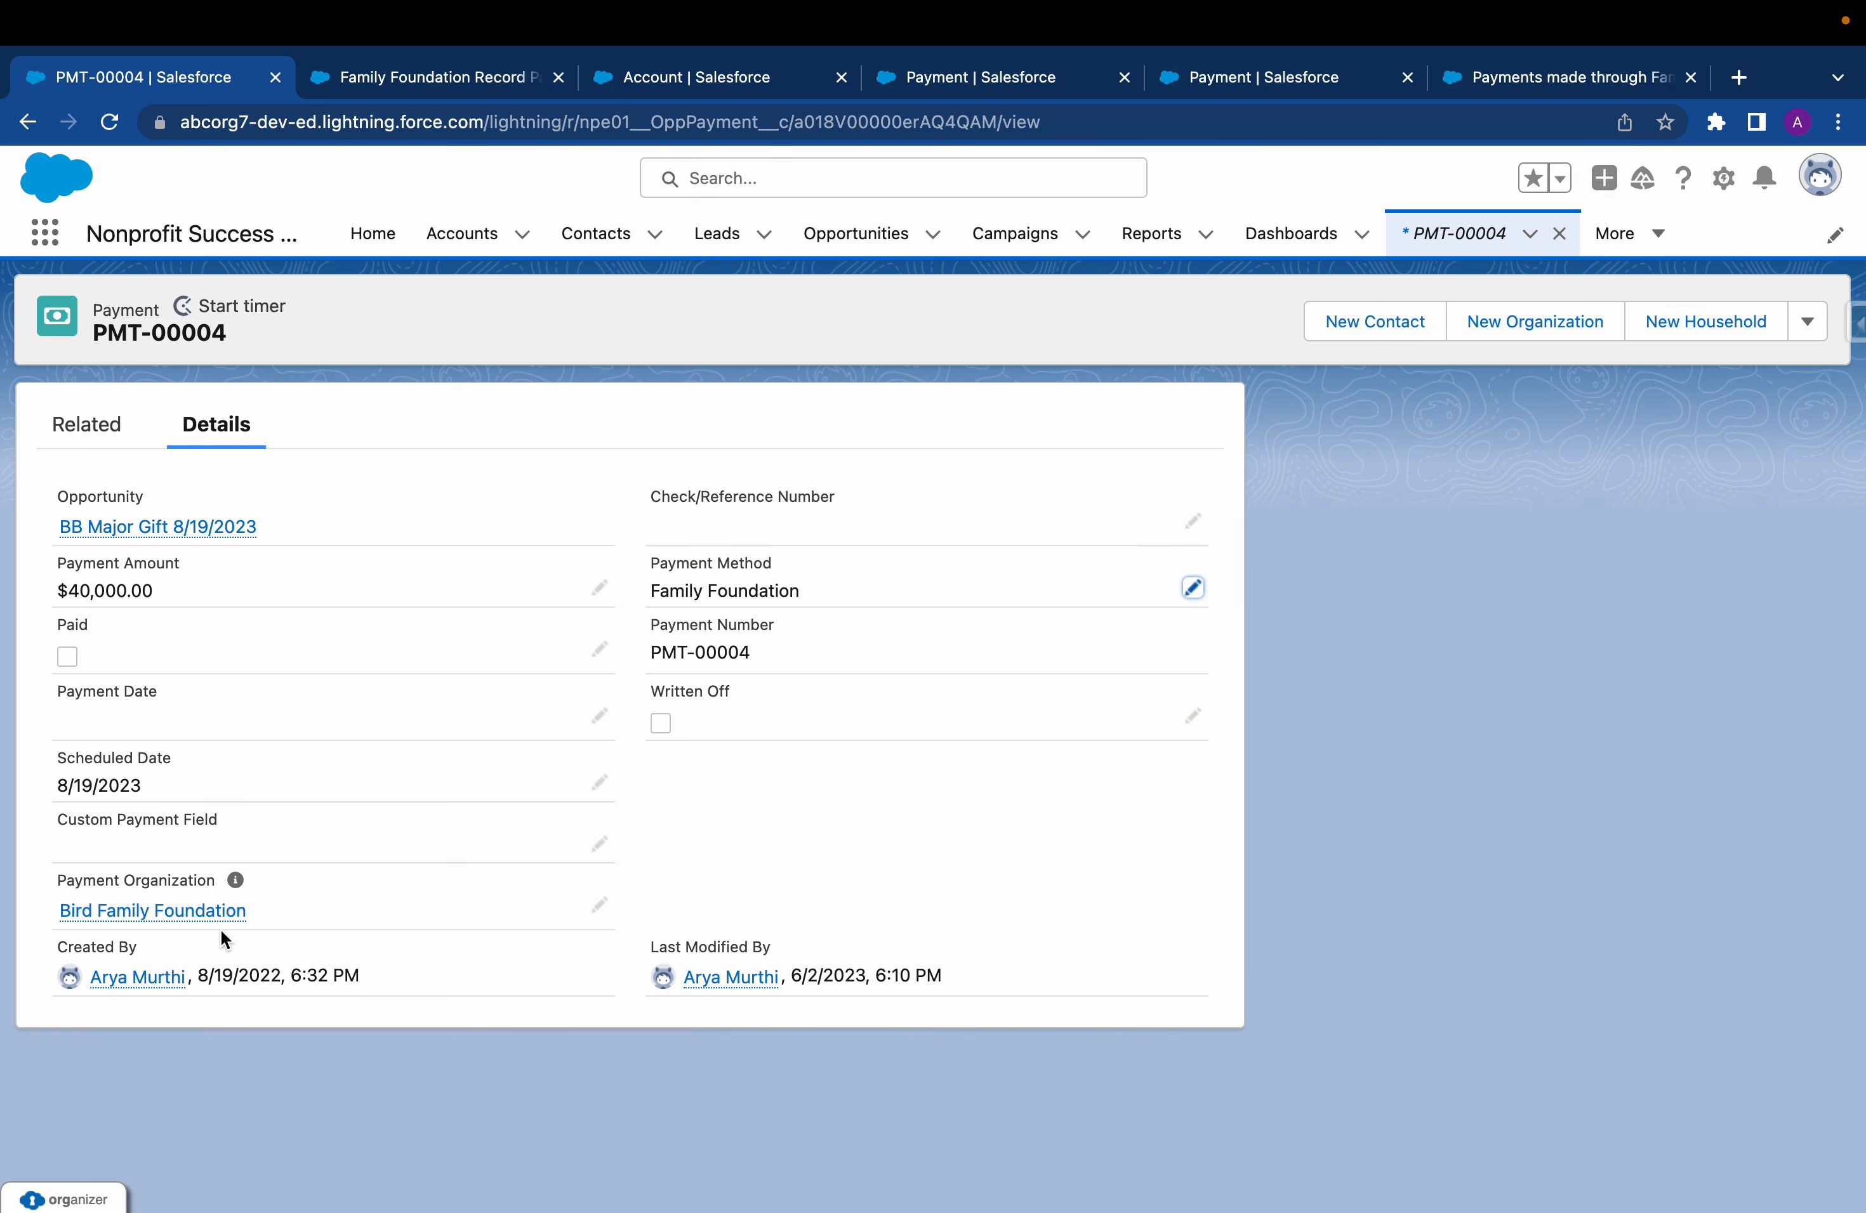
Open the Bird Family Foundation account from the payment and review all columns of its Advised Payments list
{"action": "left_click", "coordinate": [228, 910]}
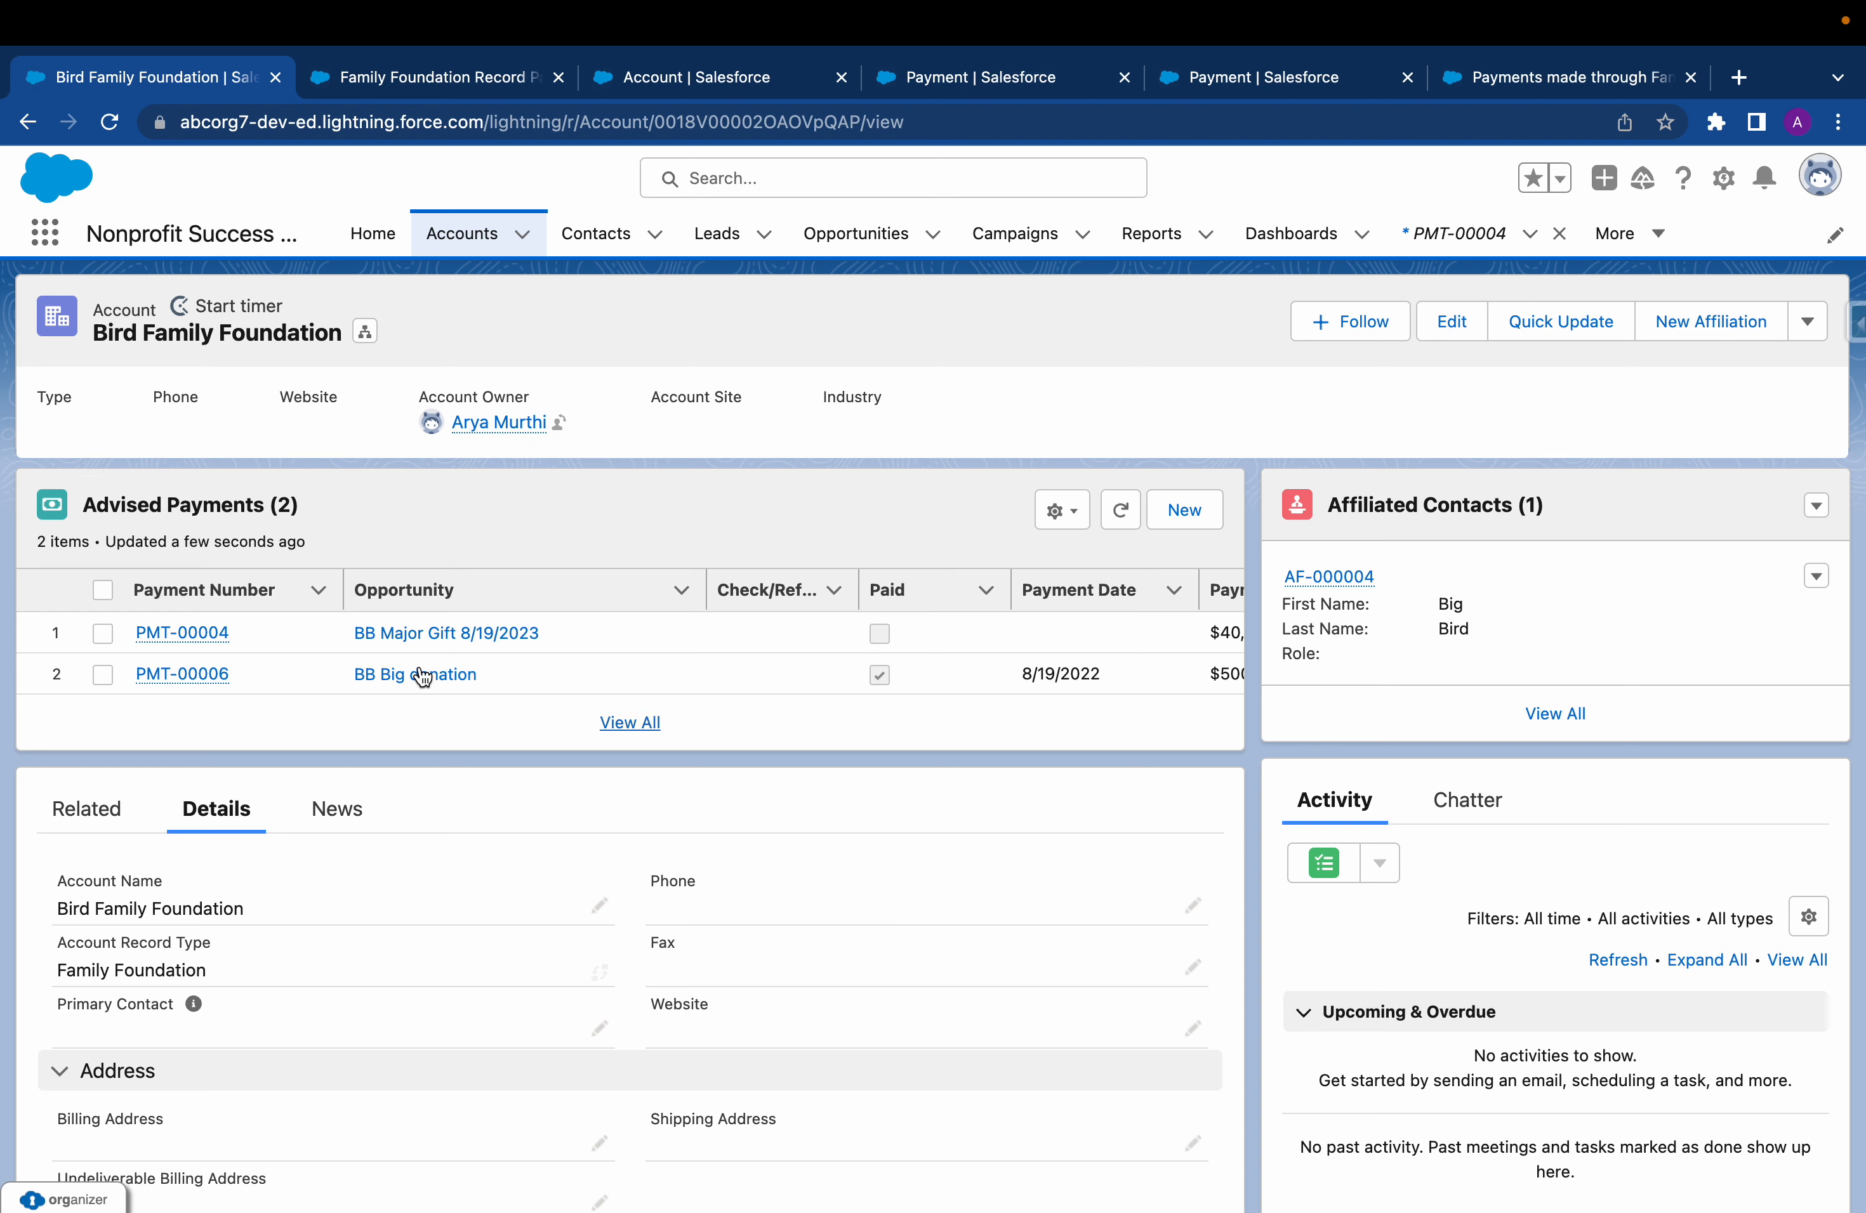
{"action": "scroll", "coordinate": [645, 648], "scroll_direction": "right", "scroll_amount": 5}
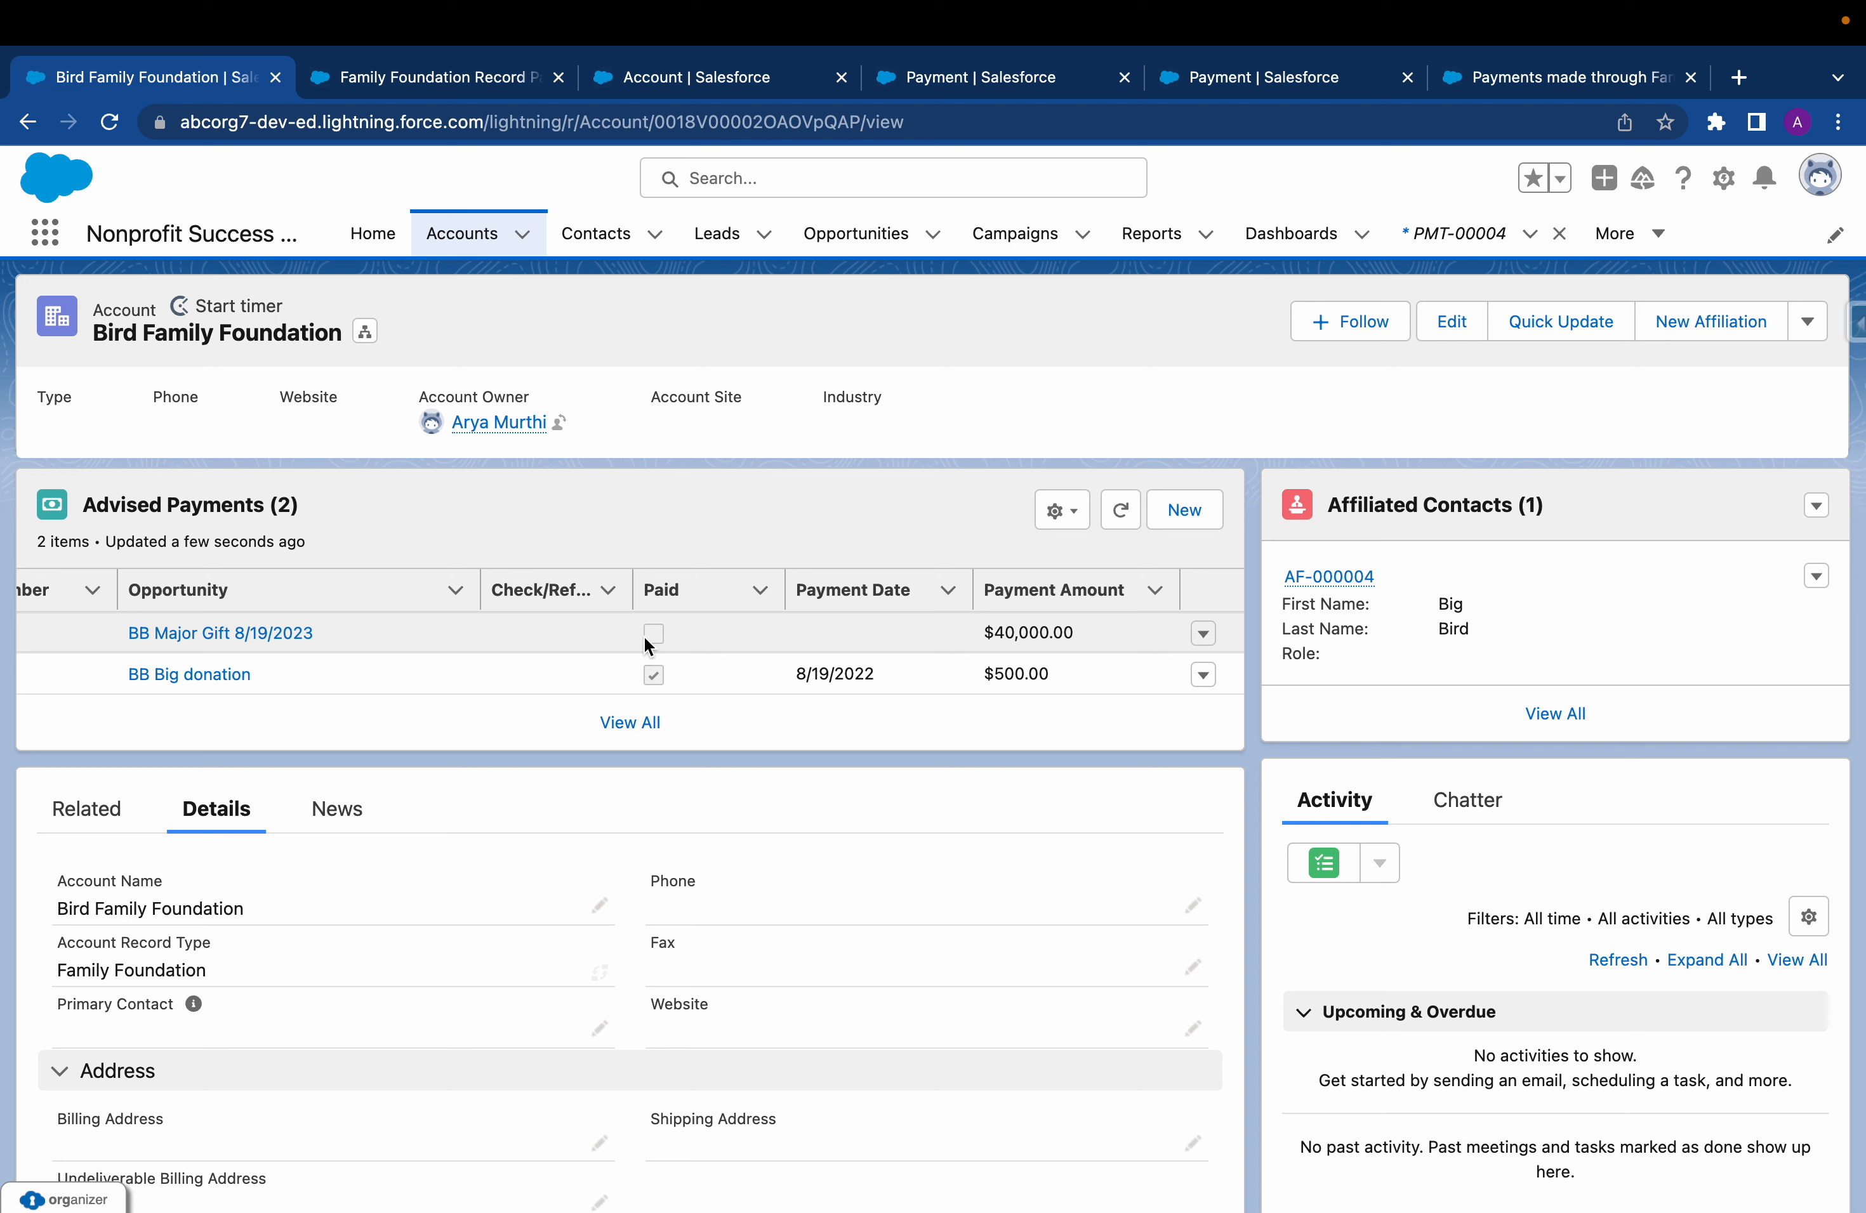
{"action": "scroll", "coordinate": [681, 653], "scroll_direction": "left", "scroll_amount": 1}
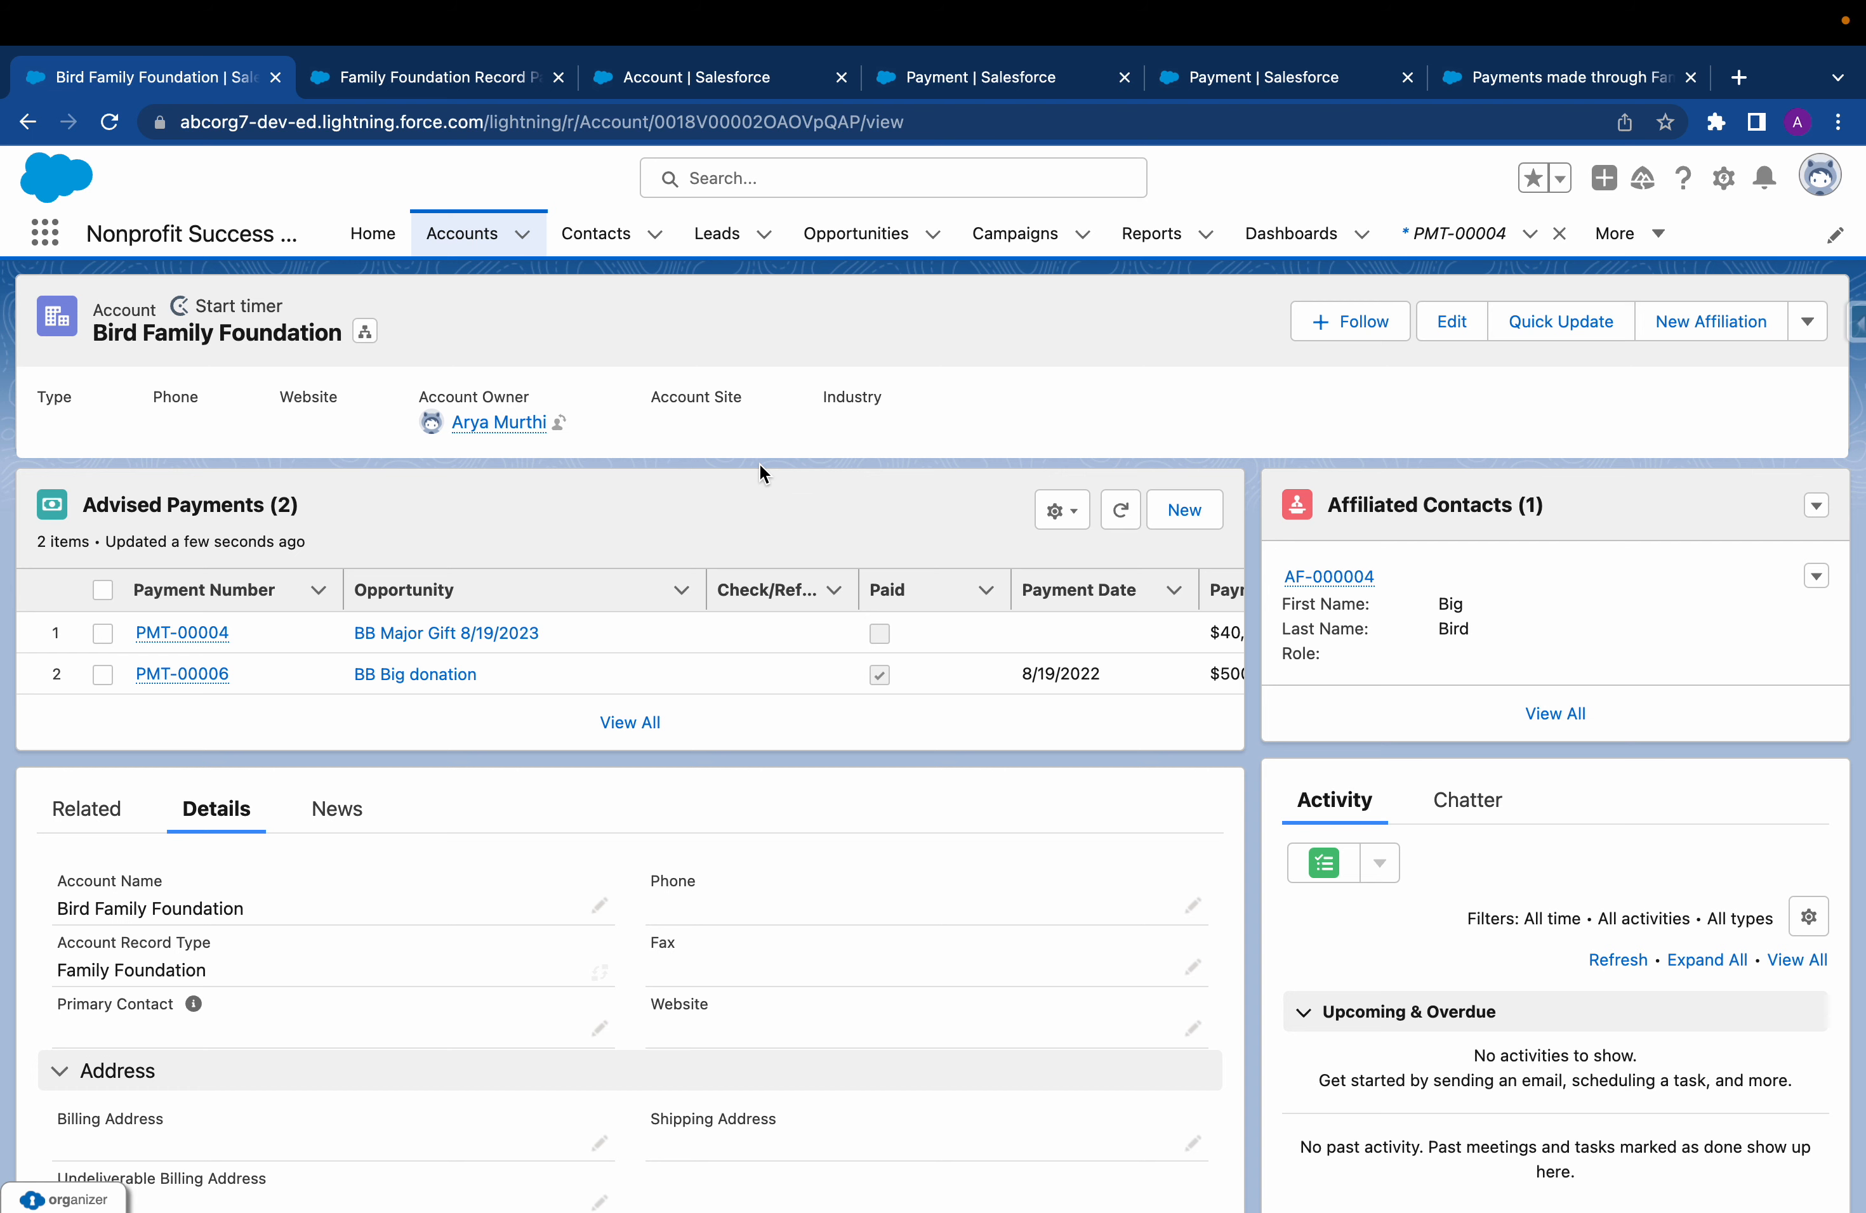
Switch to the "Payments made through Family Foundations" report and refresh its data
{"action": "left_click", "coordinate": [1533, 75]}
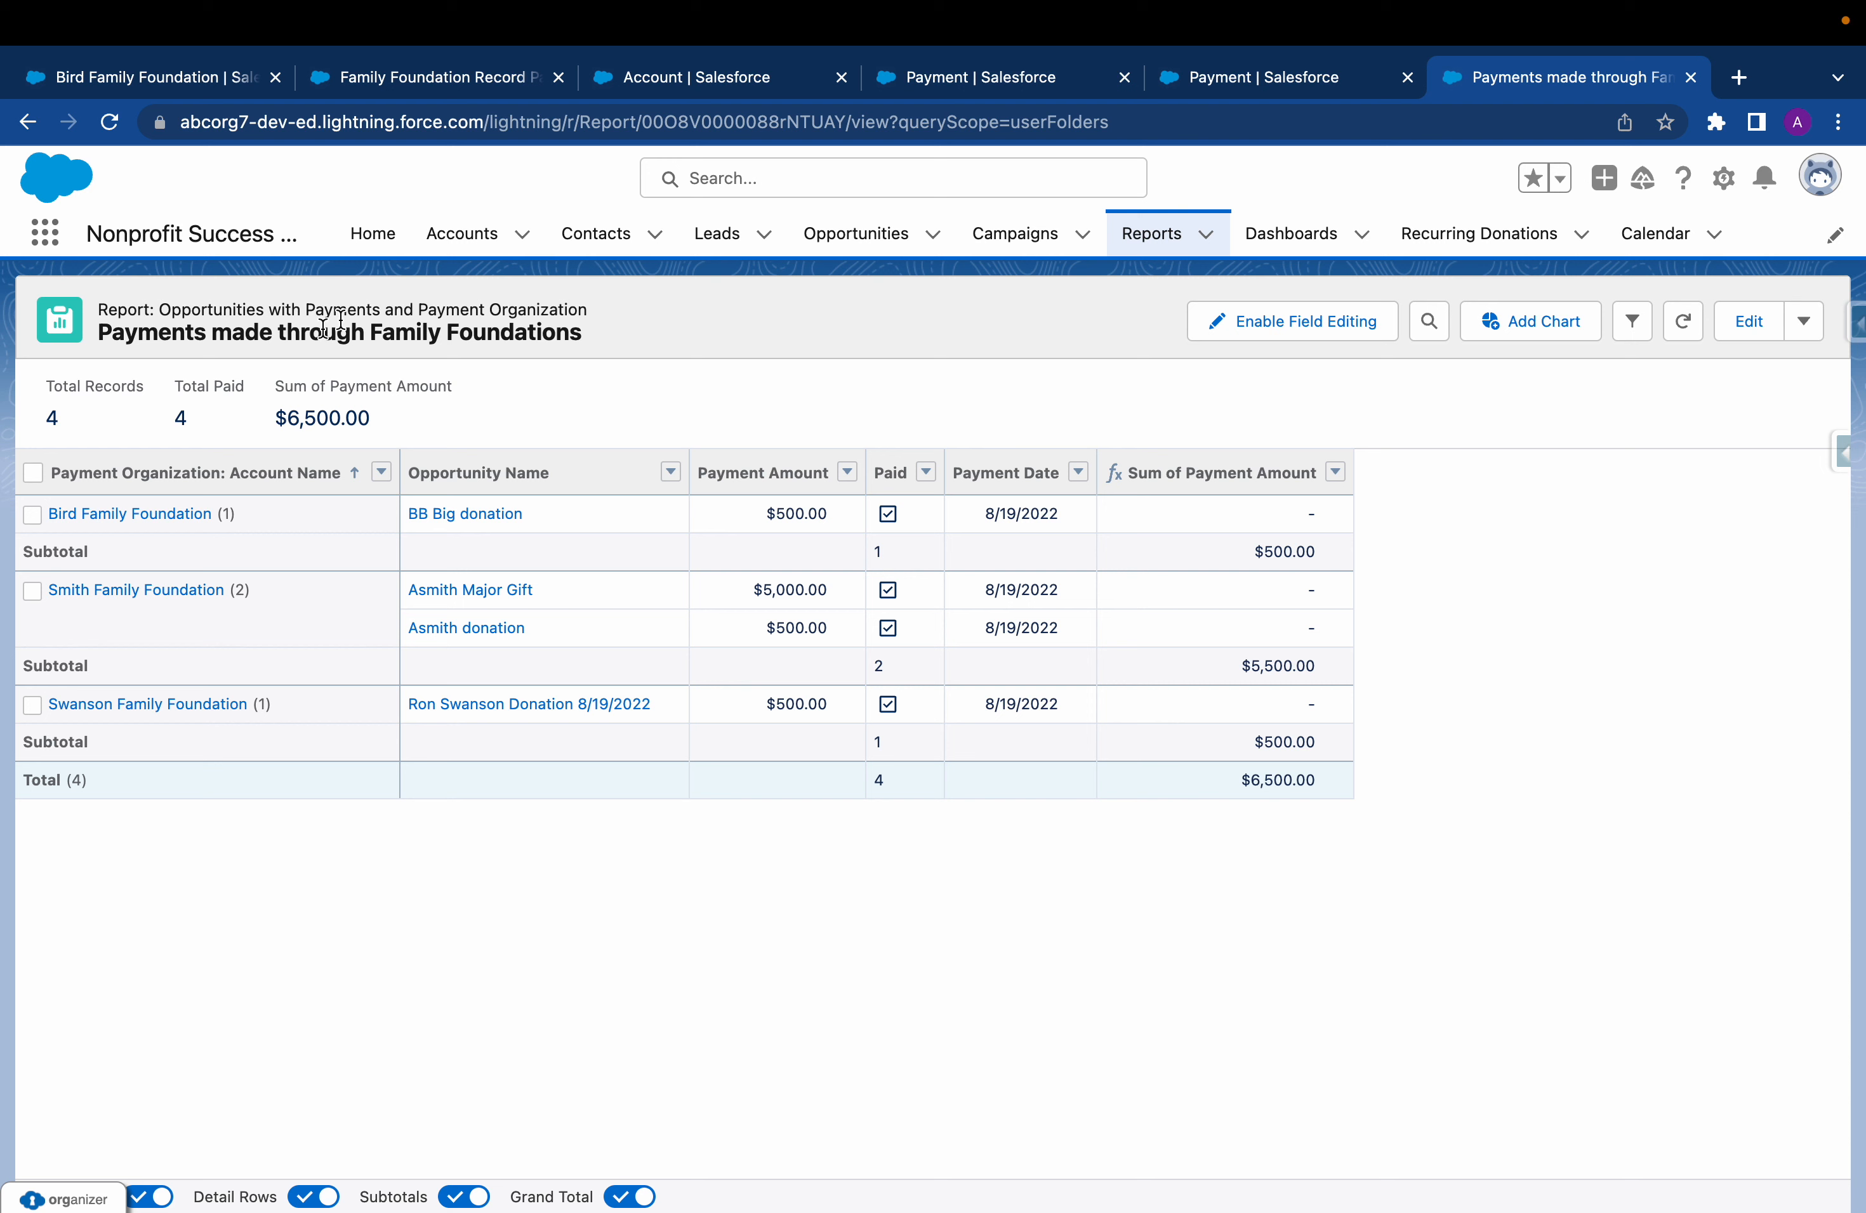
{"action": "left_click", "coordinate": [417, 307]}
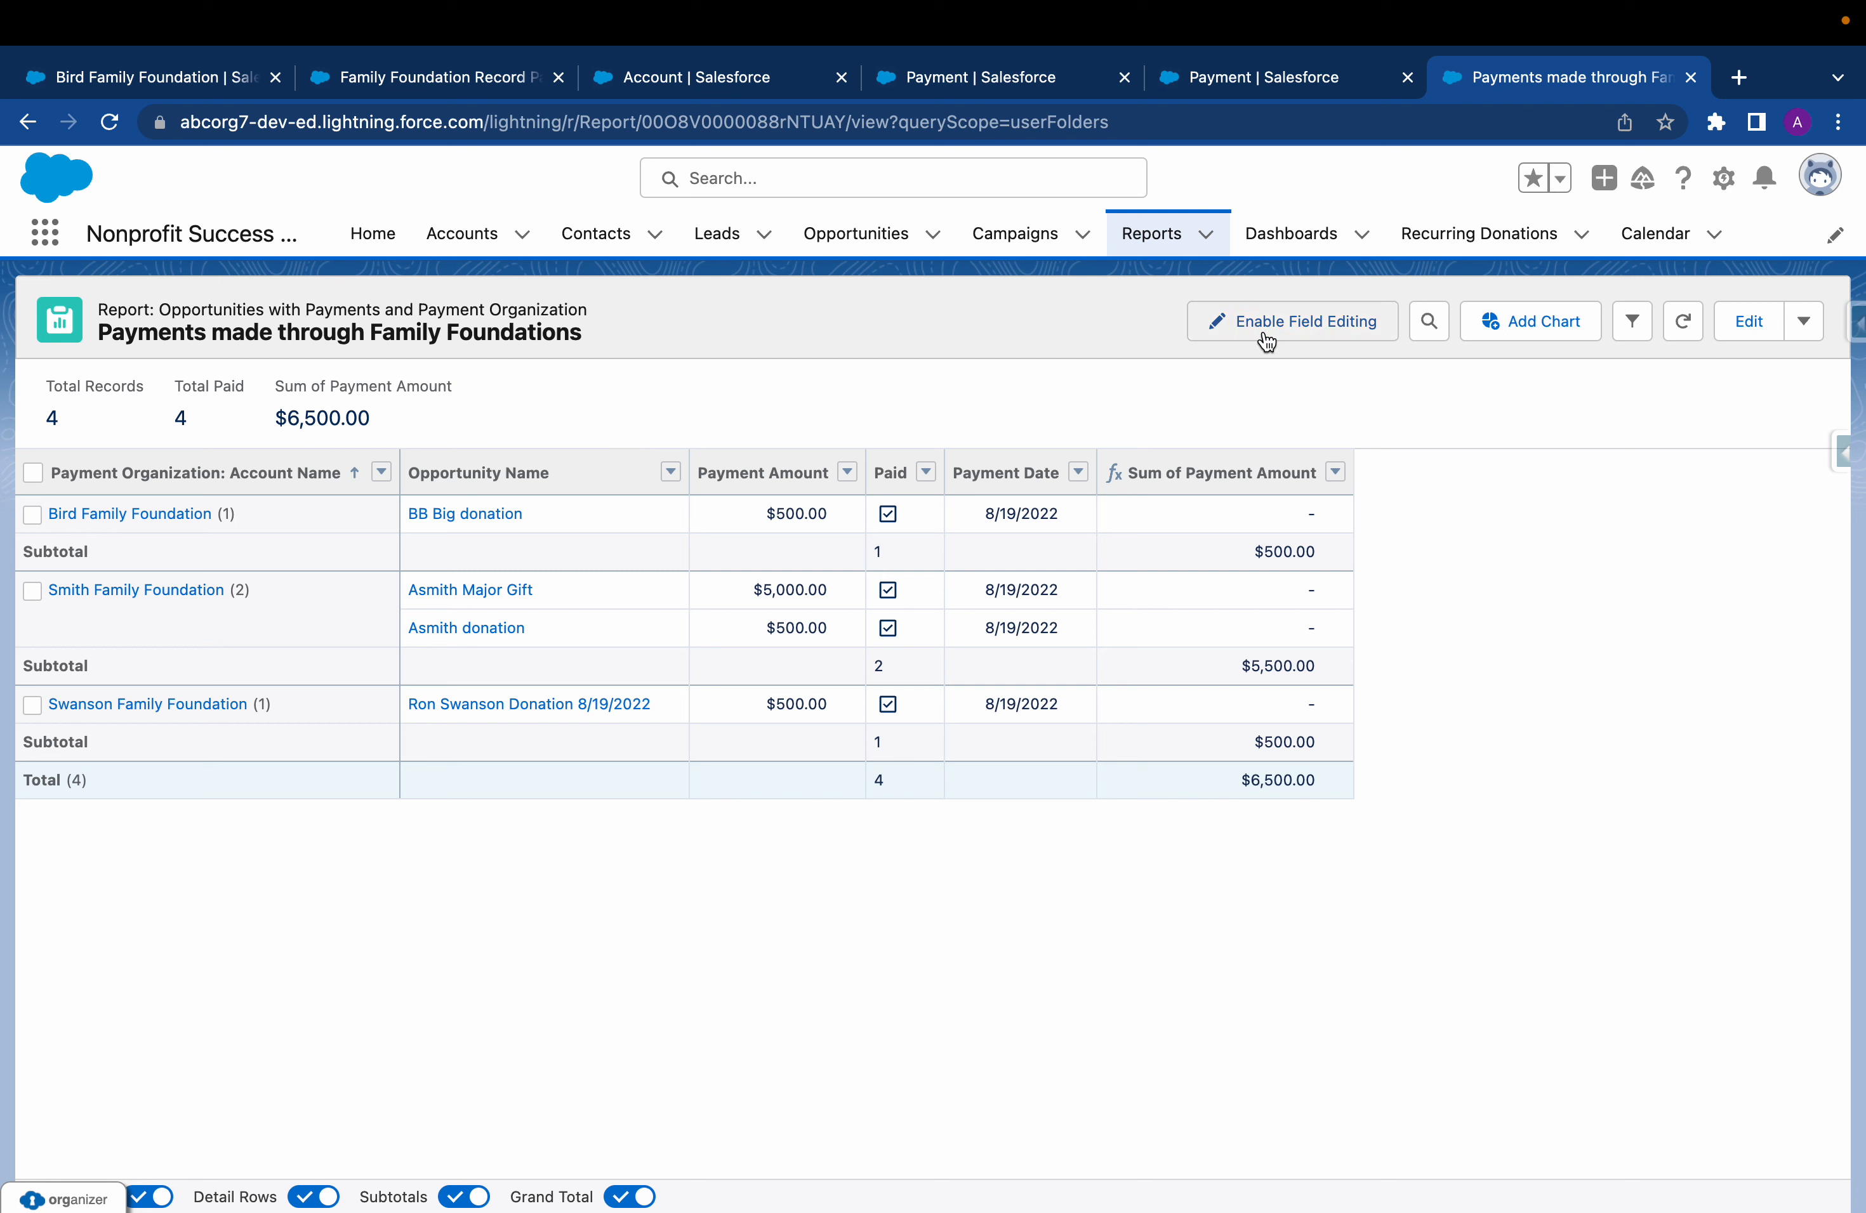
{"action": "left_click", "coordinate": [1694, 331]}
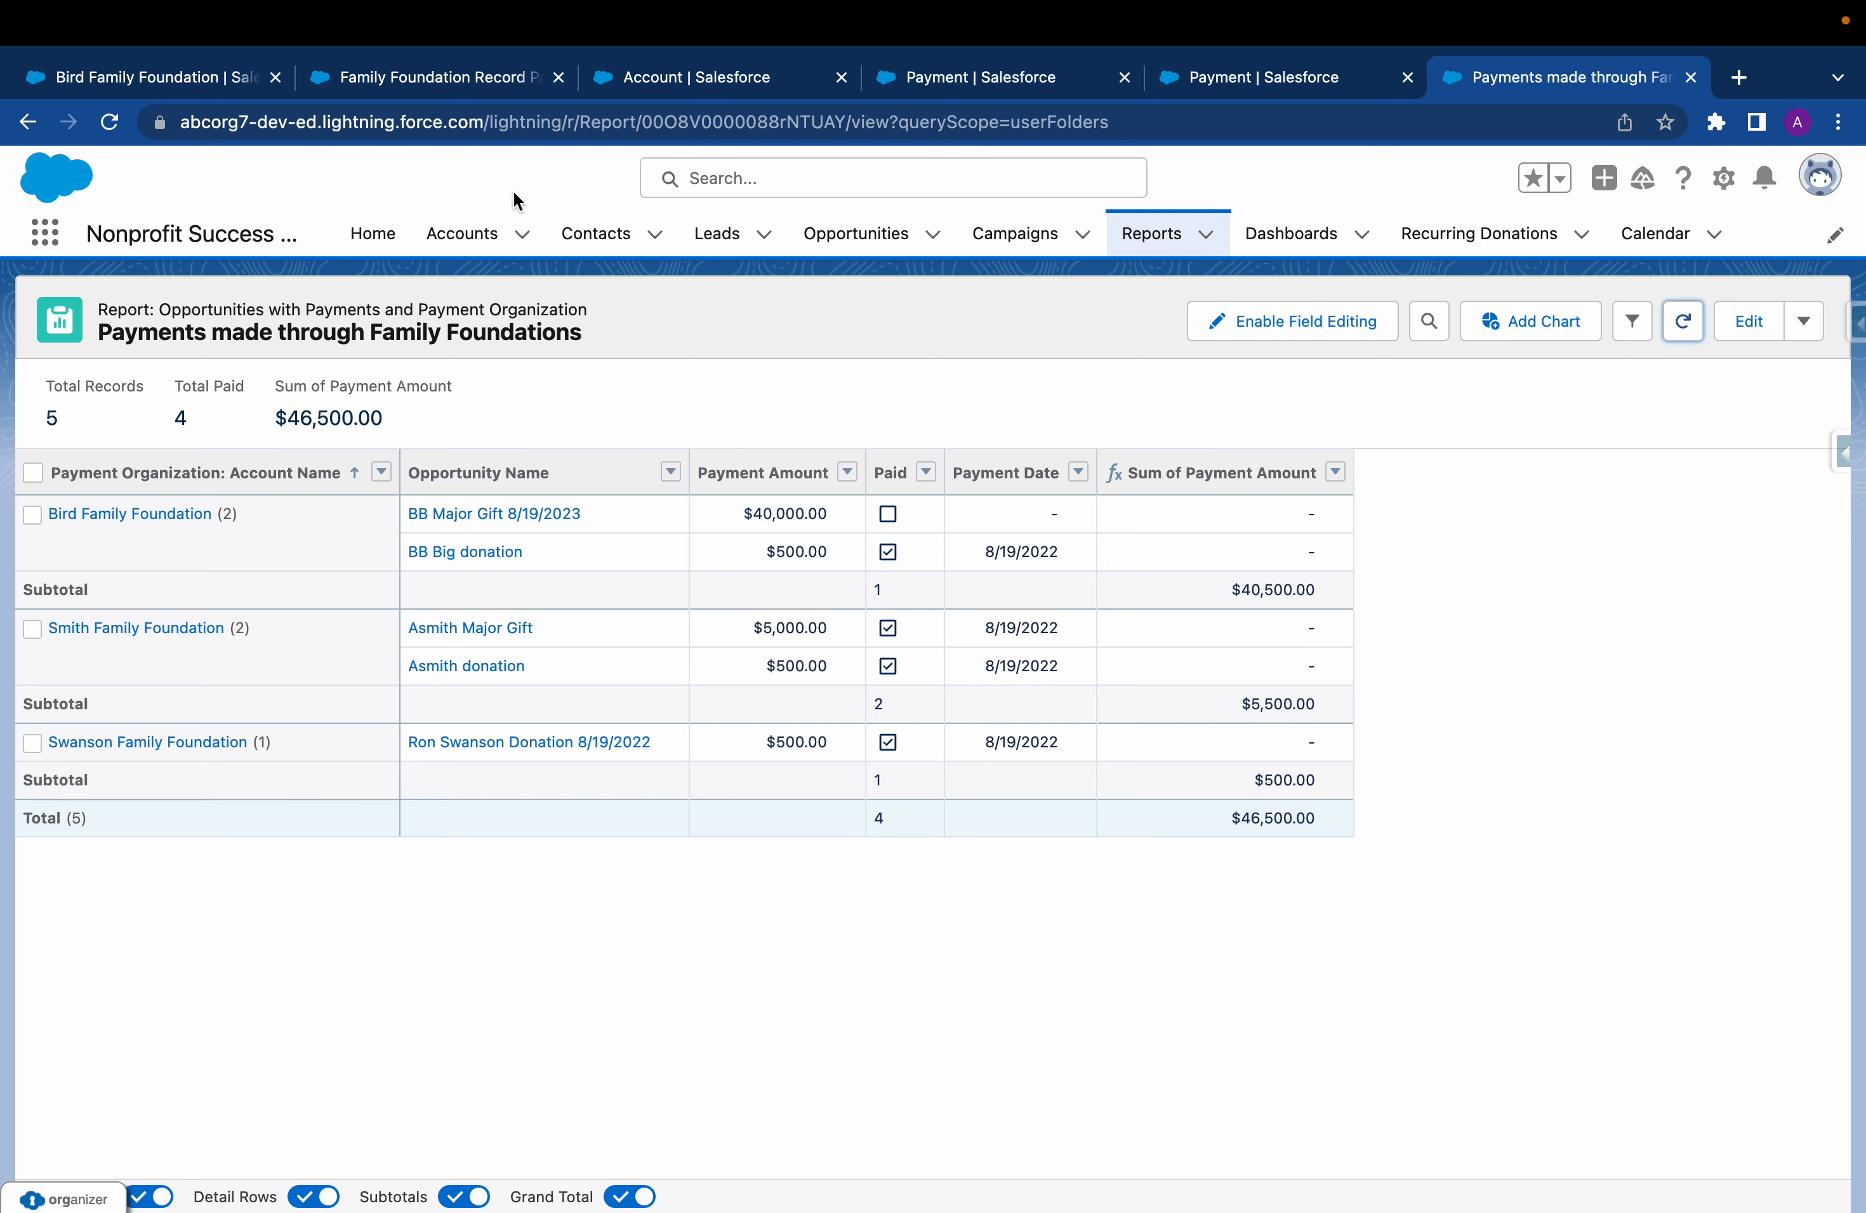
Review the Account object's record types and page layouts in Setup
{"action": "left_click", "coordinate": [741, 82]}
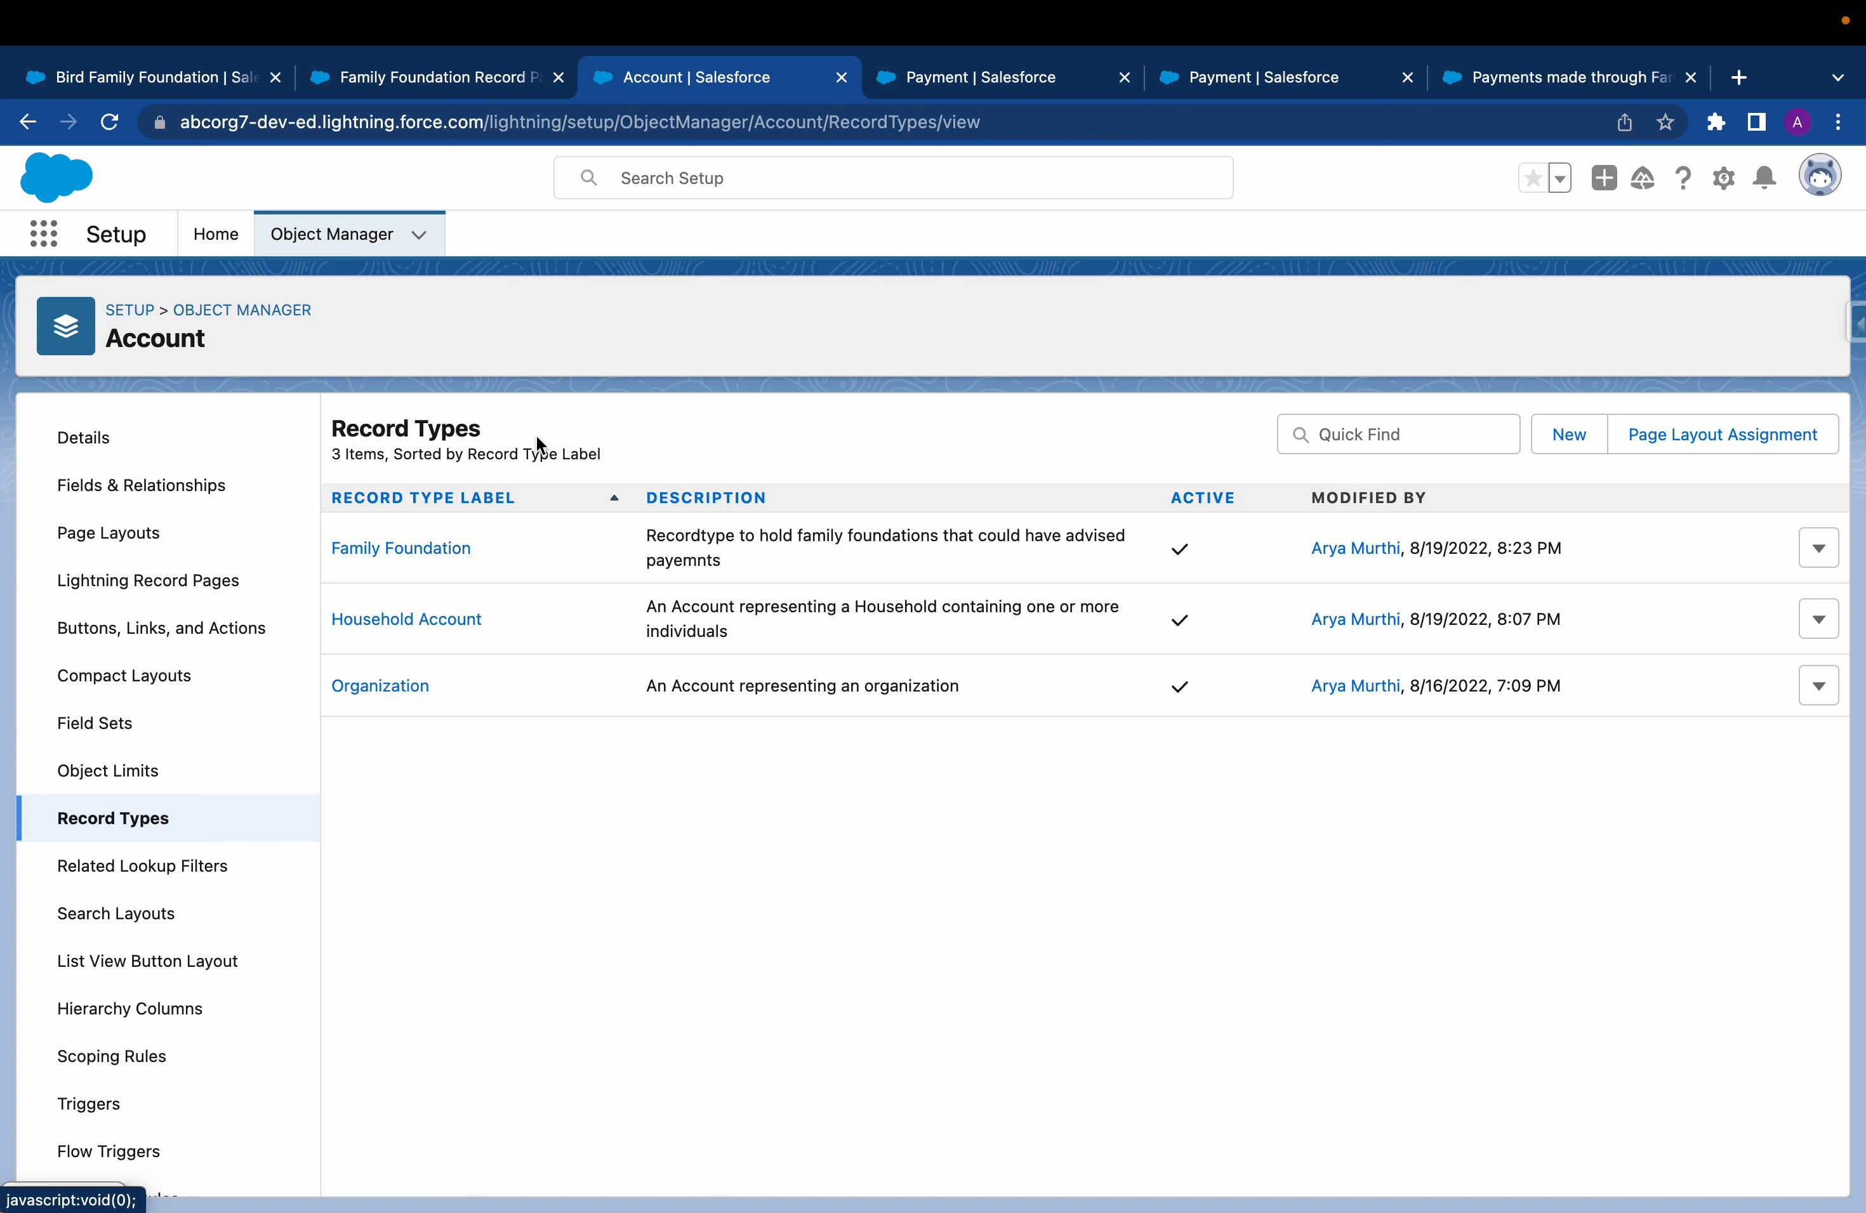
{"action": "left_click", "coordinate": [158, 535]}
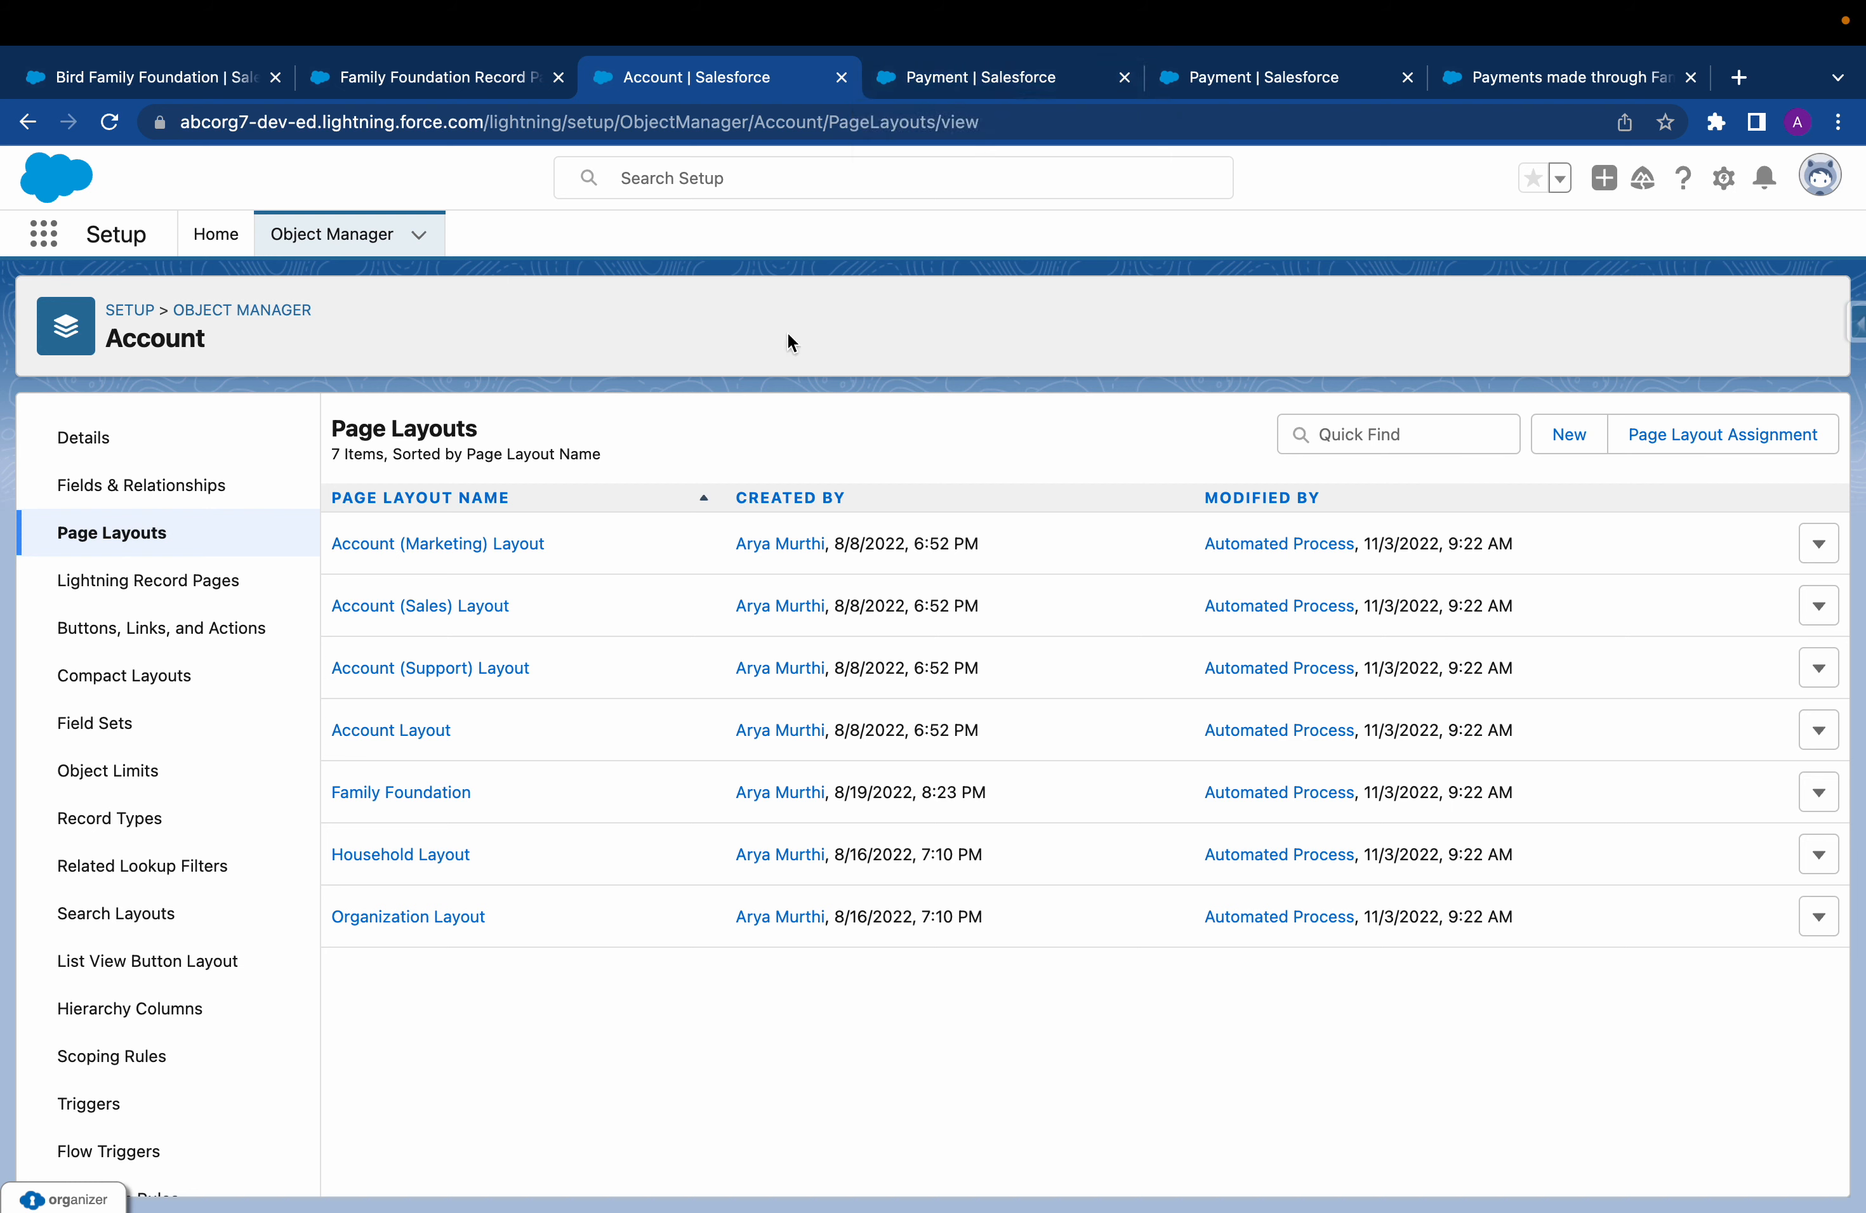
Search the Object Manager for "payment" and open the custom Payment object with API name npe01__OppPayment__c
{"action": "left_click", "coordinate": [987, 84]}
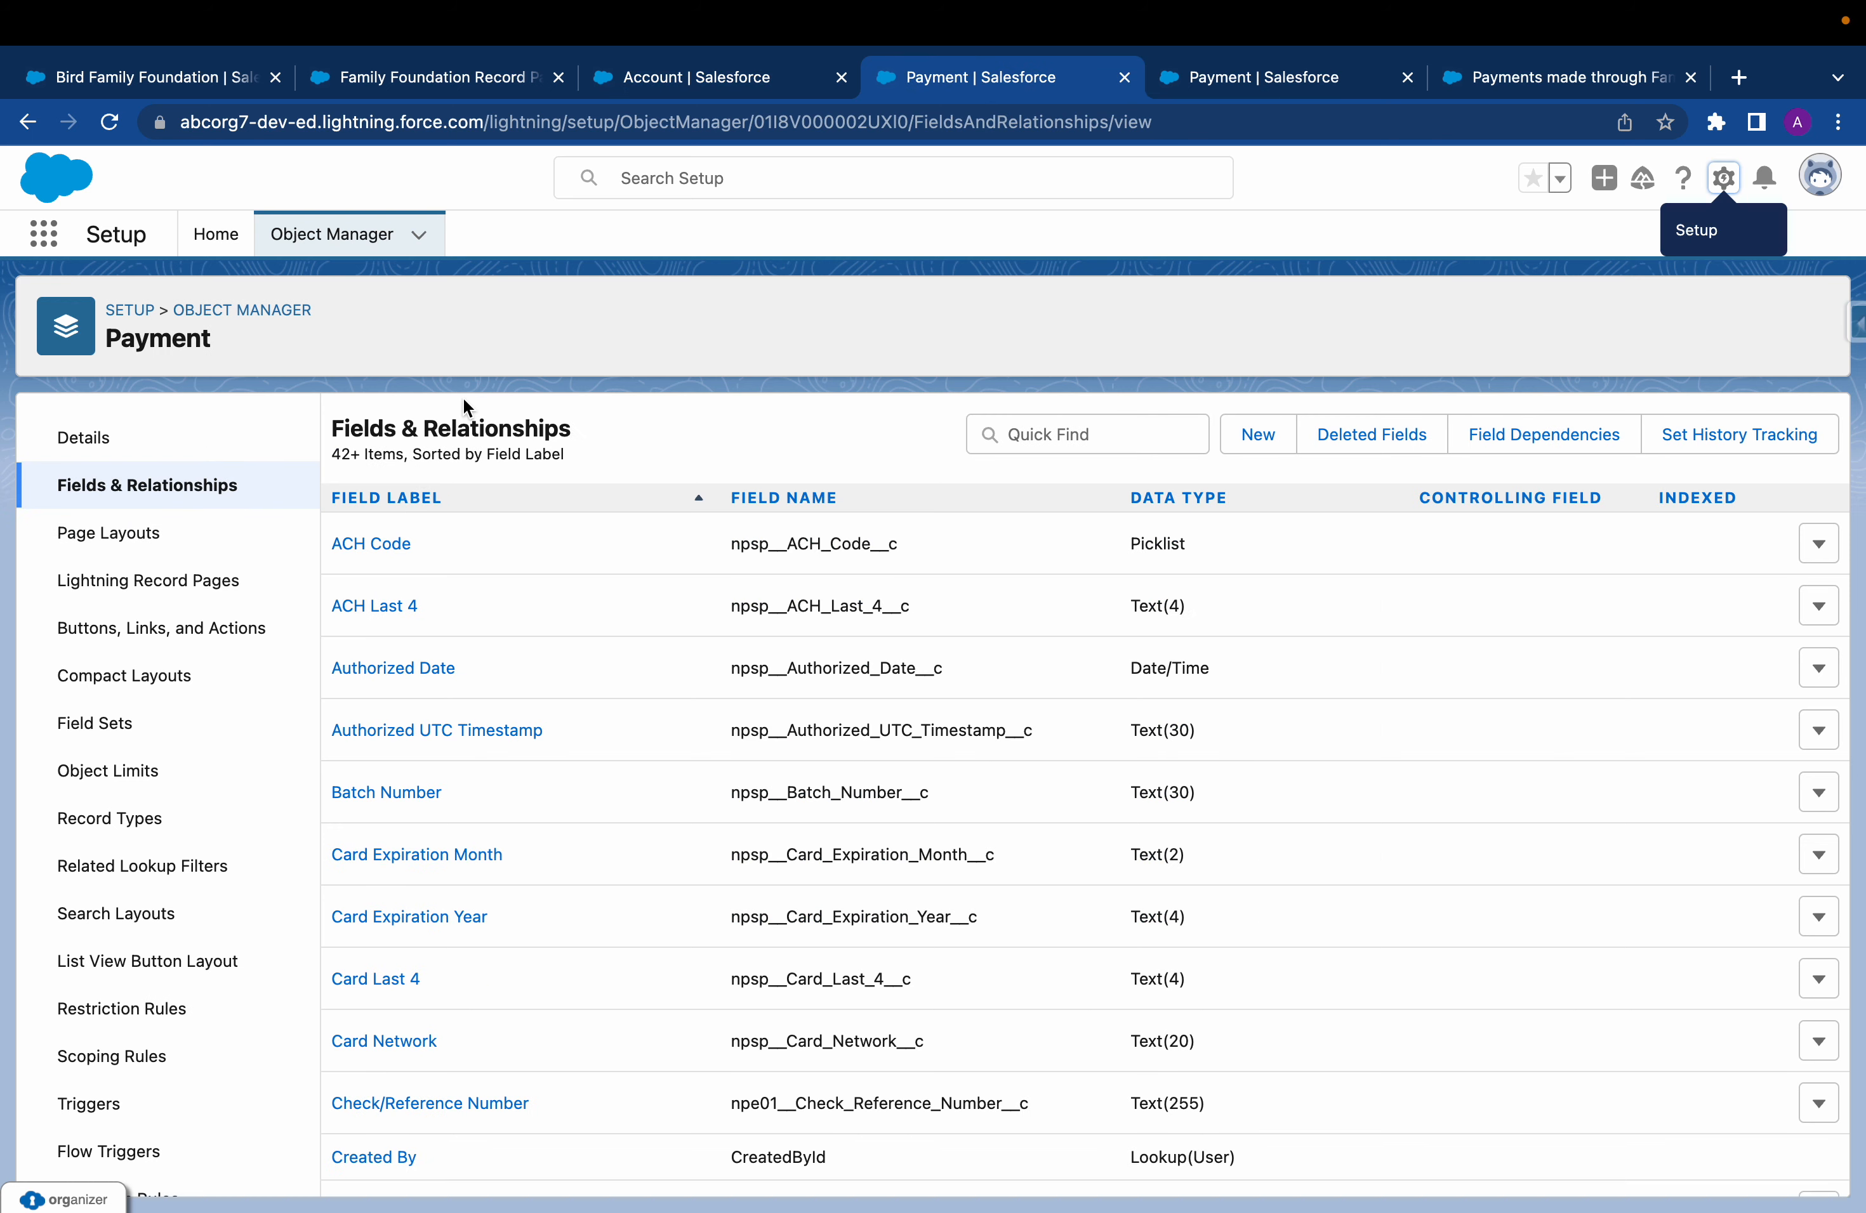
{"action": "left_click", "coordinate": [241, 316]}
{"action": "left_click", "coordinate": [1436, 325]}
{"action": "type", "text": "payment"}
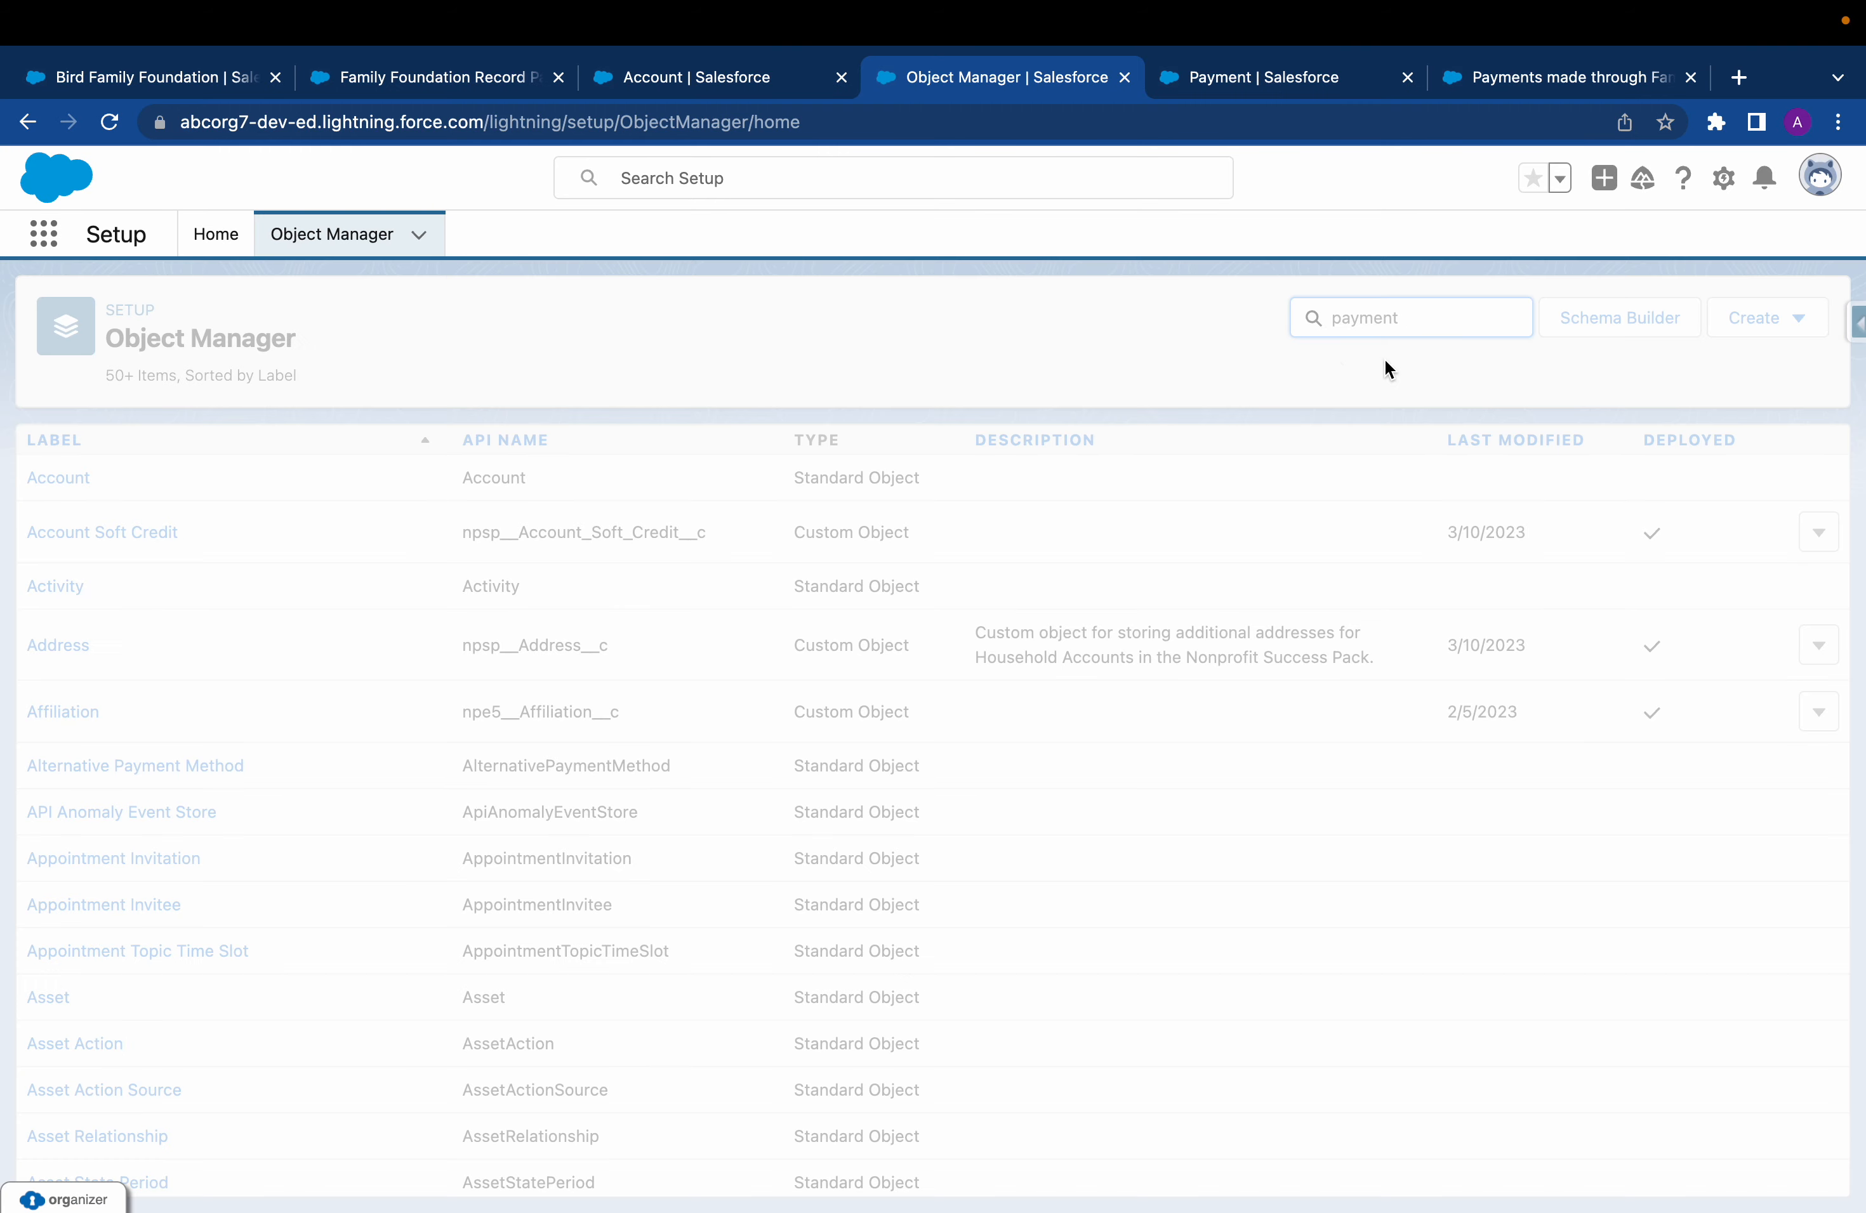
{"action": "double_click", "coordinate": [438, 577]}
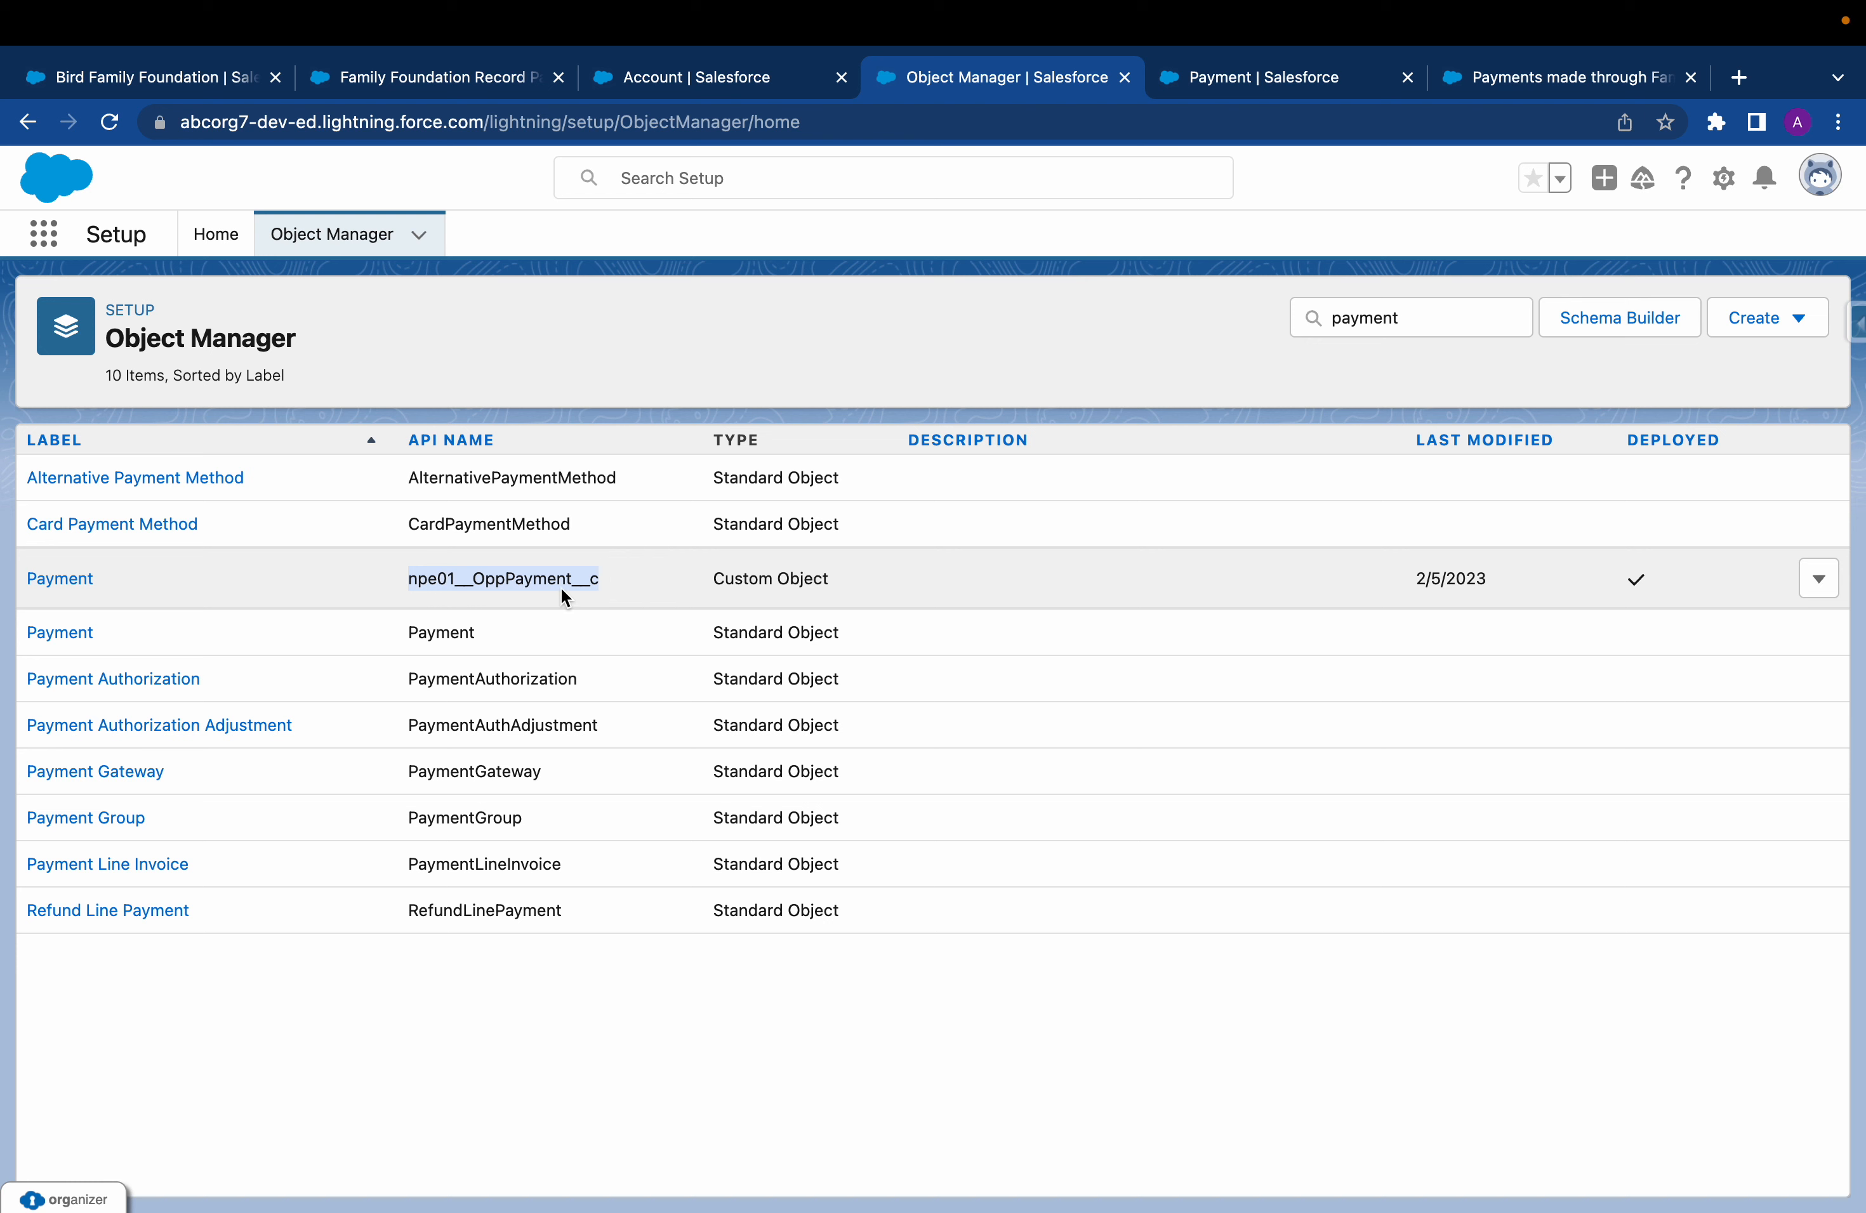
{"action": "left_click", "coordinate": [73, 580]}
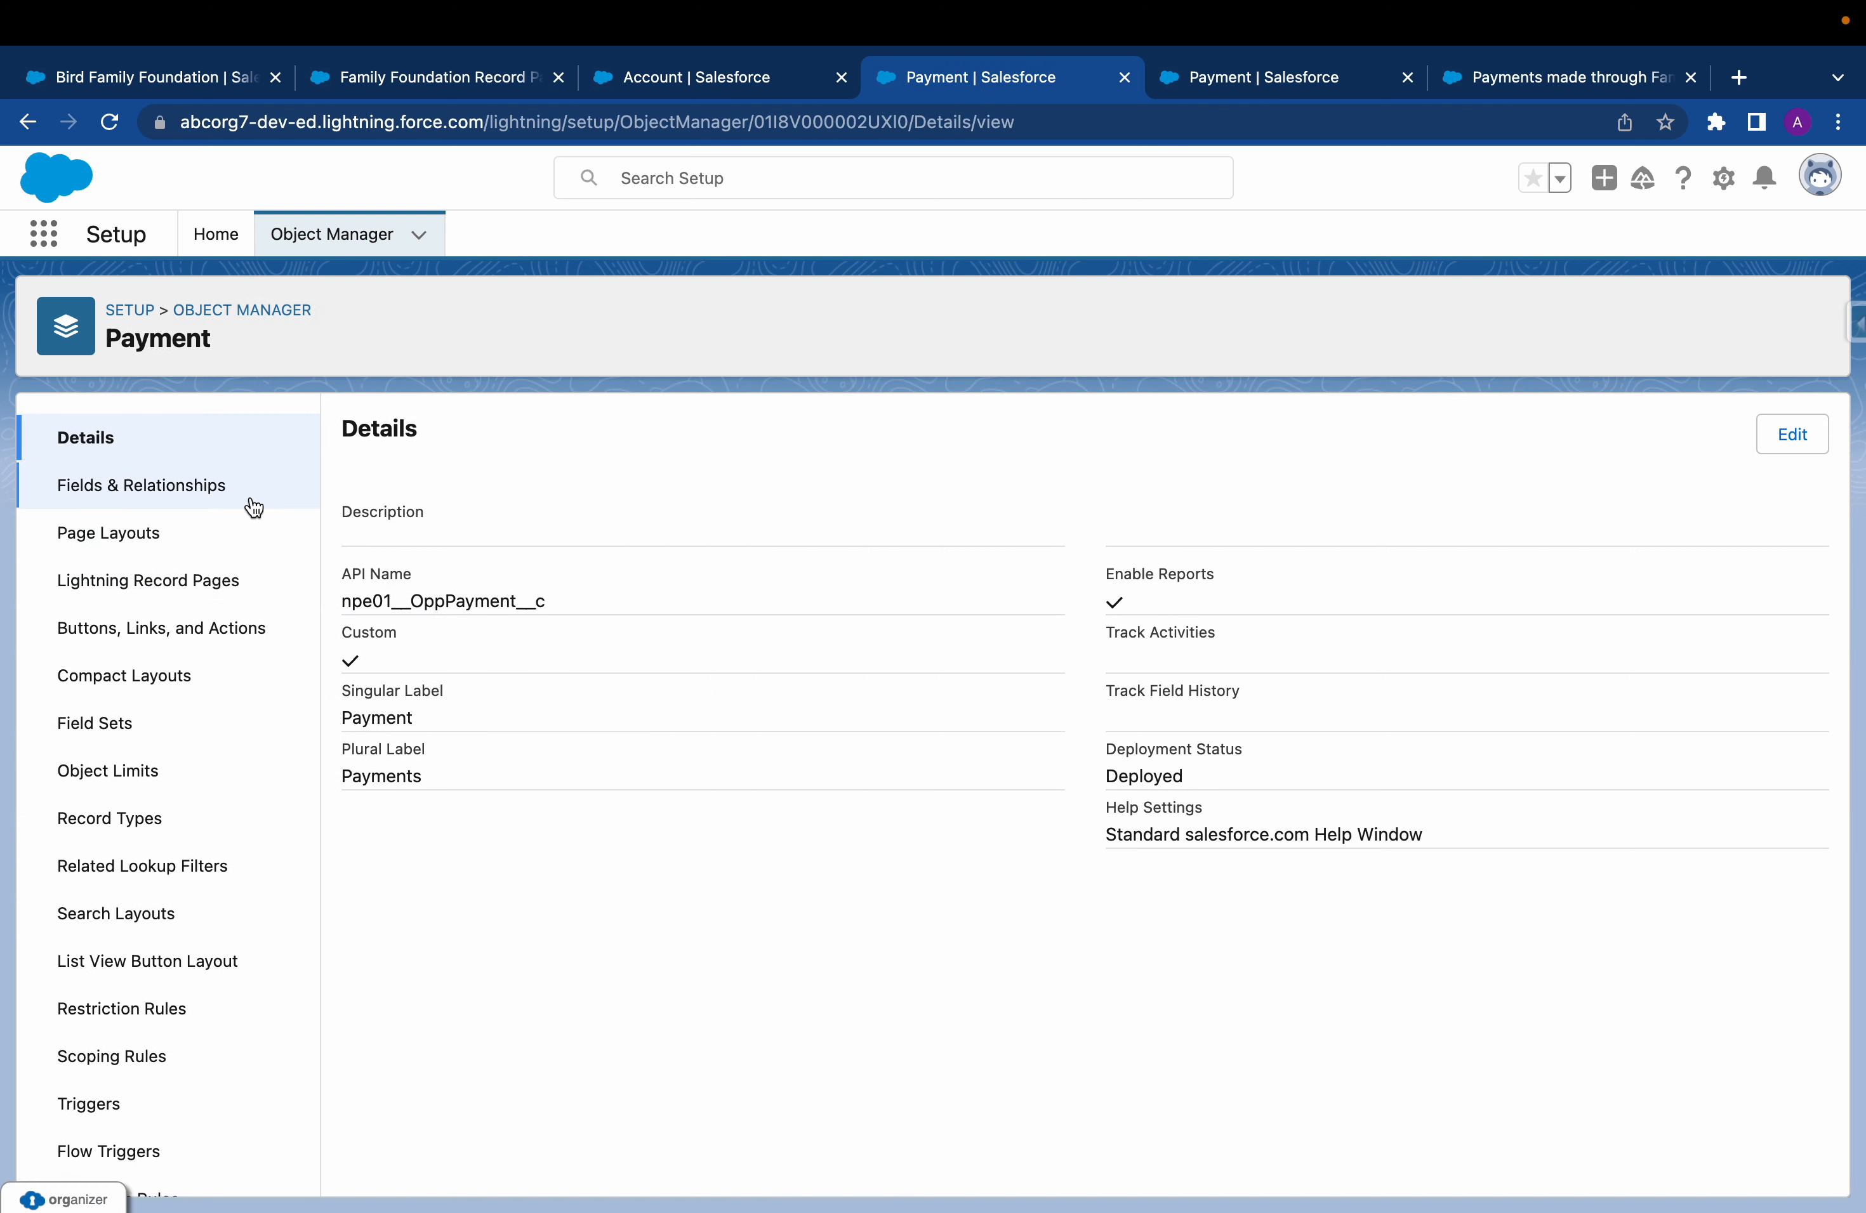
Search the Payment object's fields for "payment metho" and open the Payment Method field definition
{"action": "left_click", "coordinate": [218, 495]}
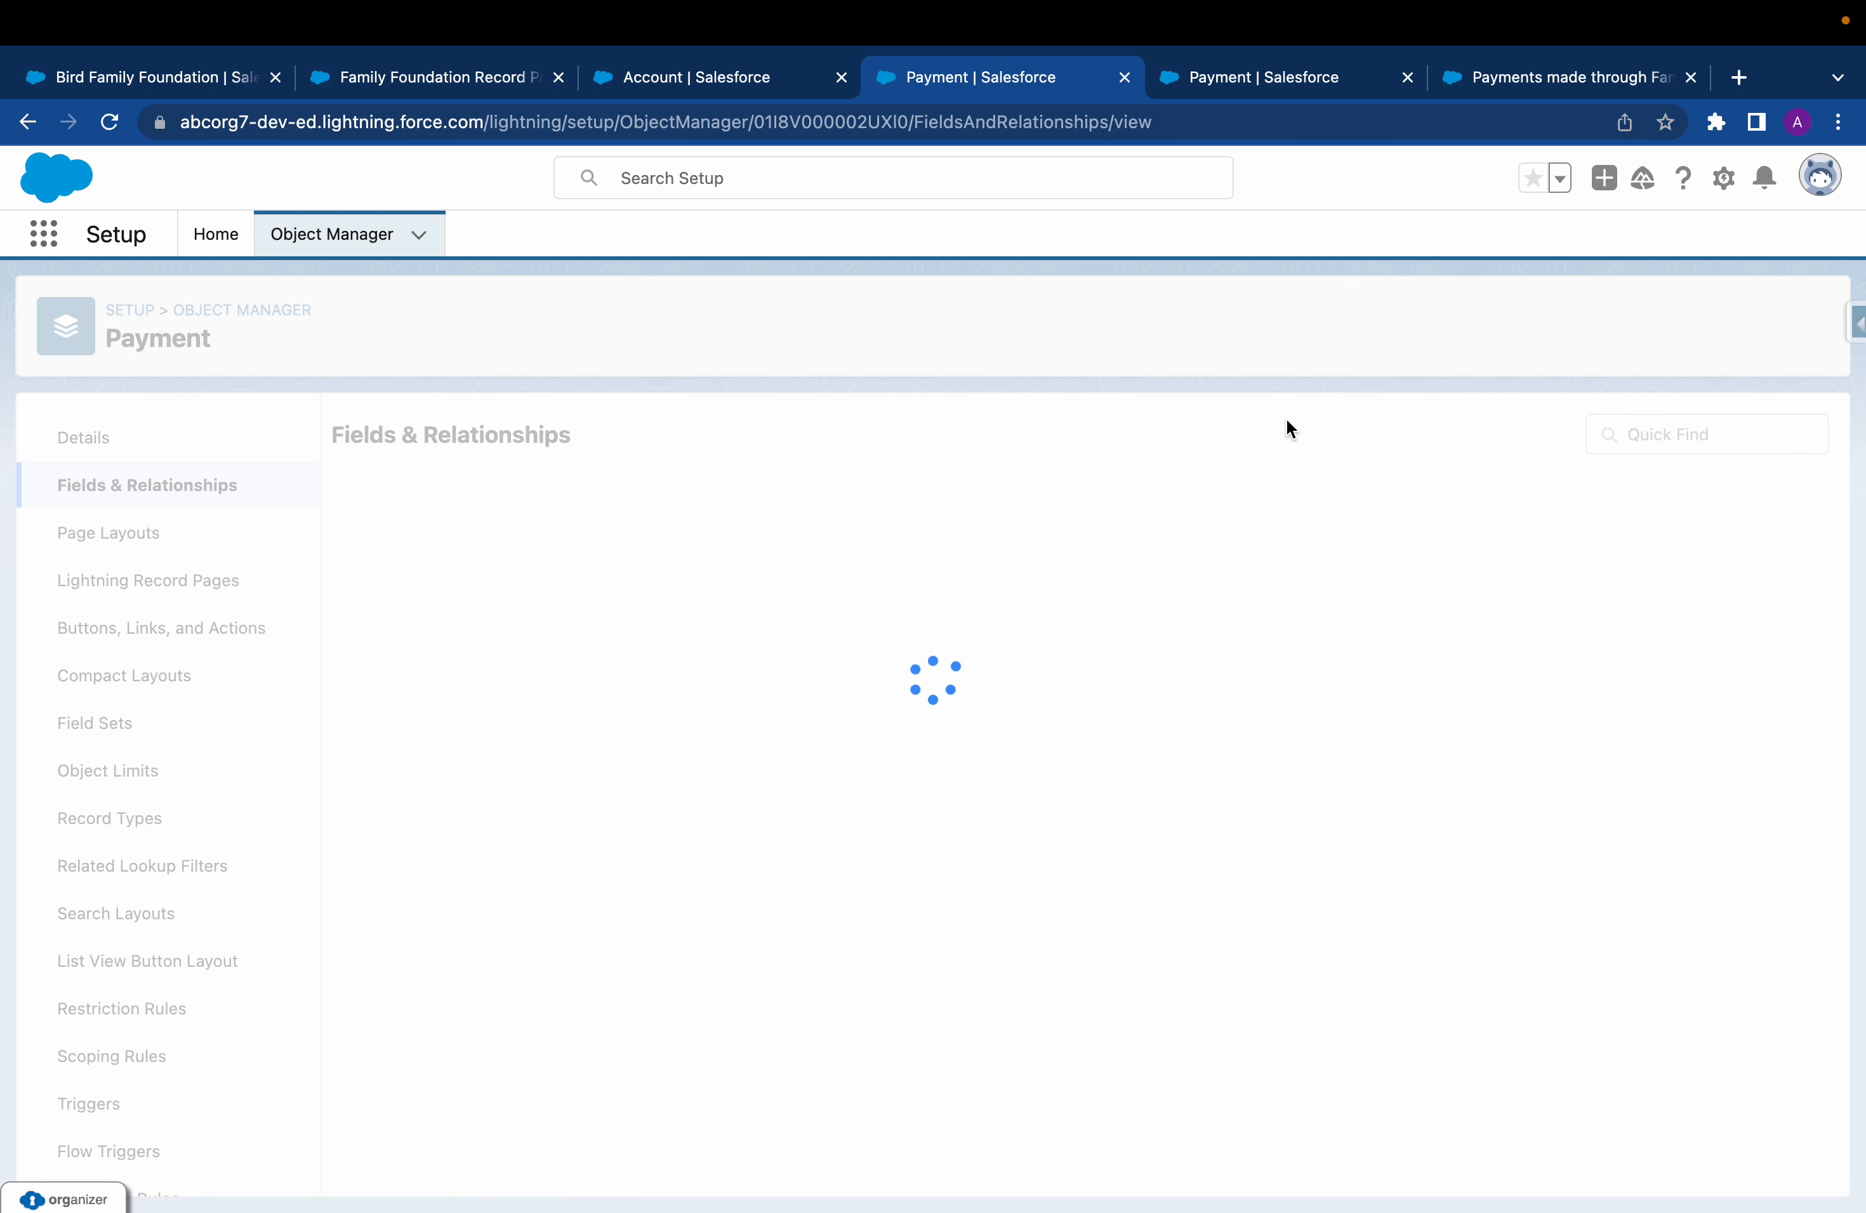
{"action": "left_click", "coordinate": [1056, 430]}
{"action": "type", "text": "pay"}
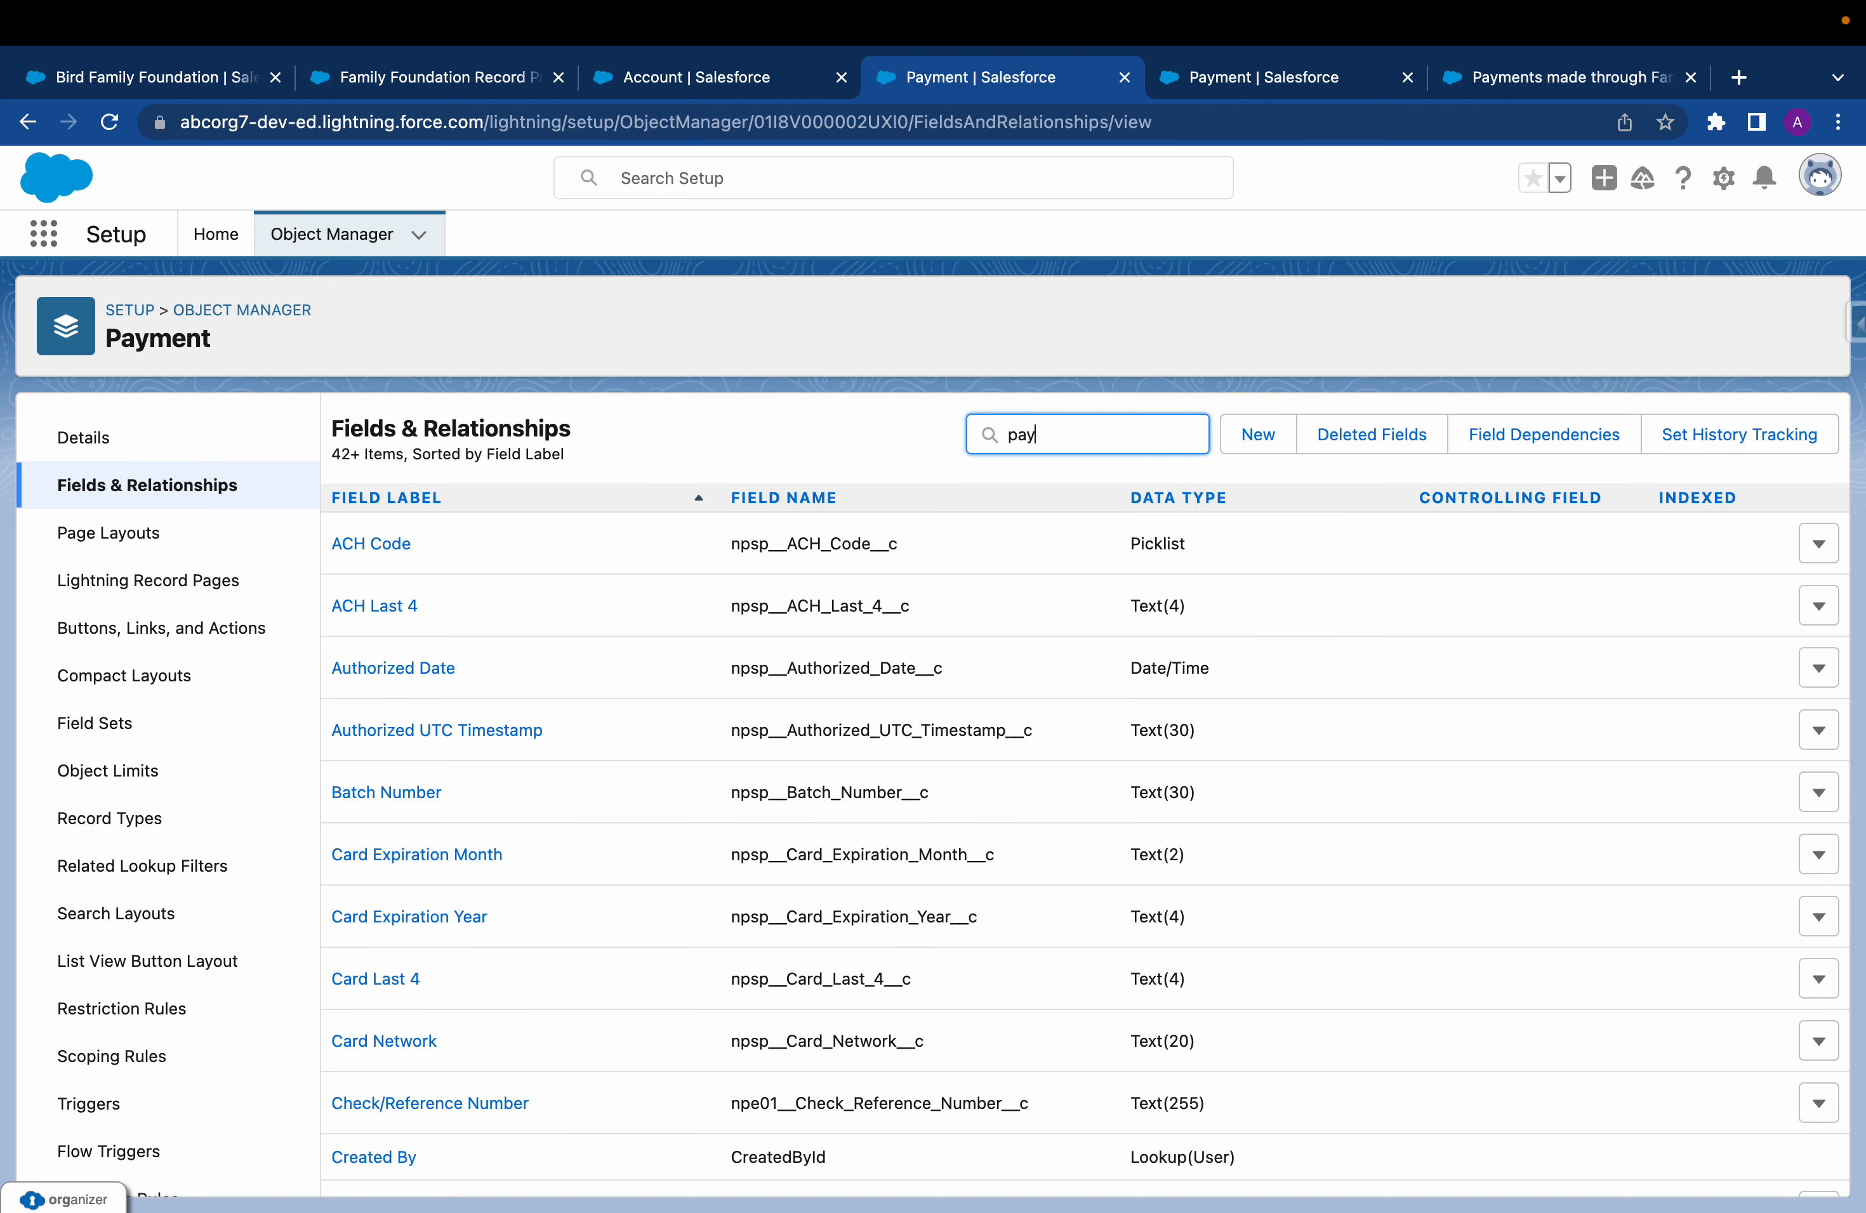
{"action": "type", "text": "ment "}
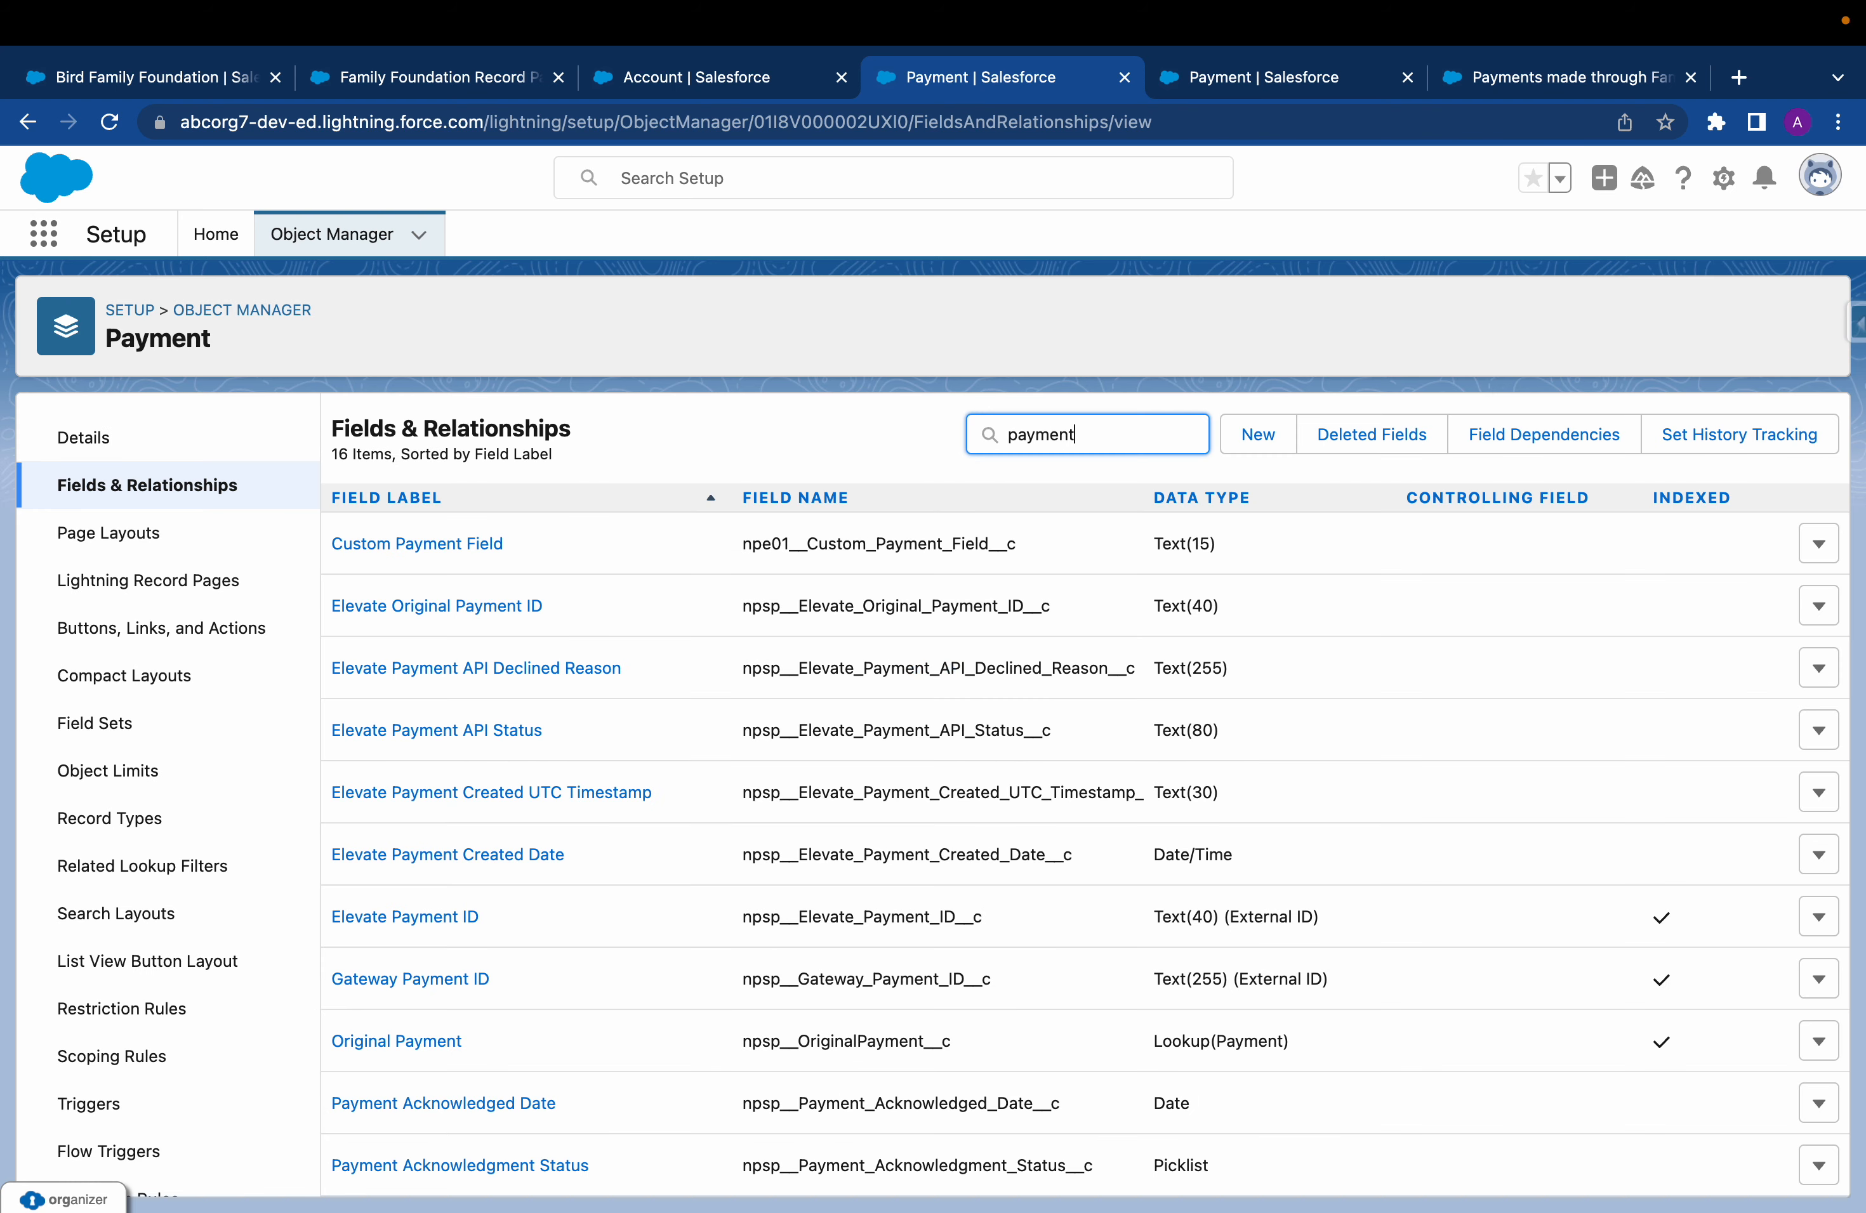
{"action": "type", "text": "metho"}
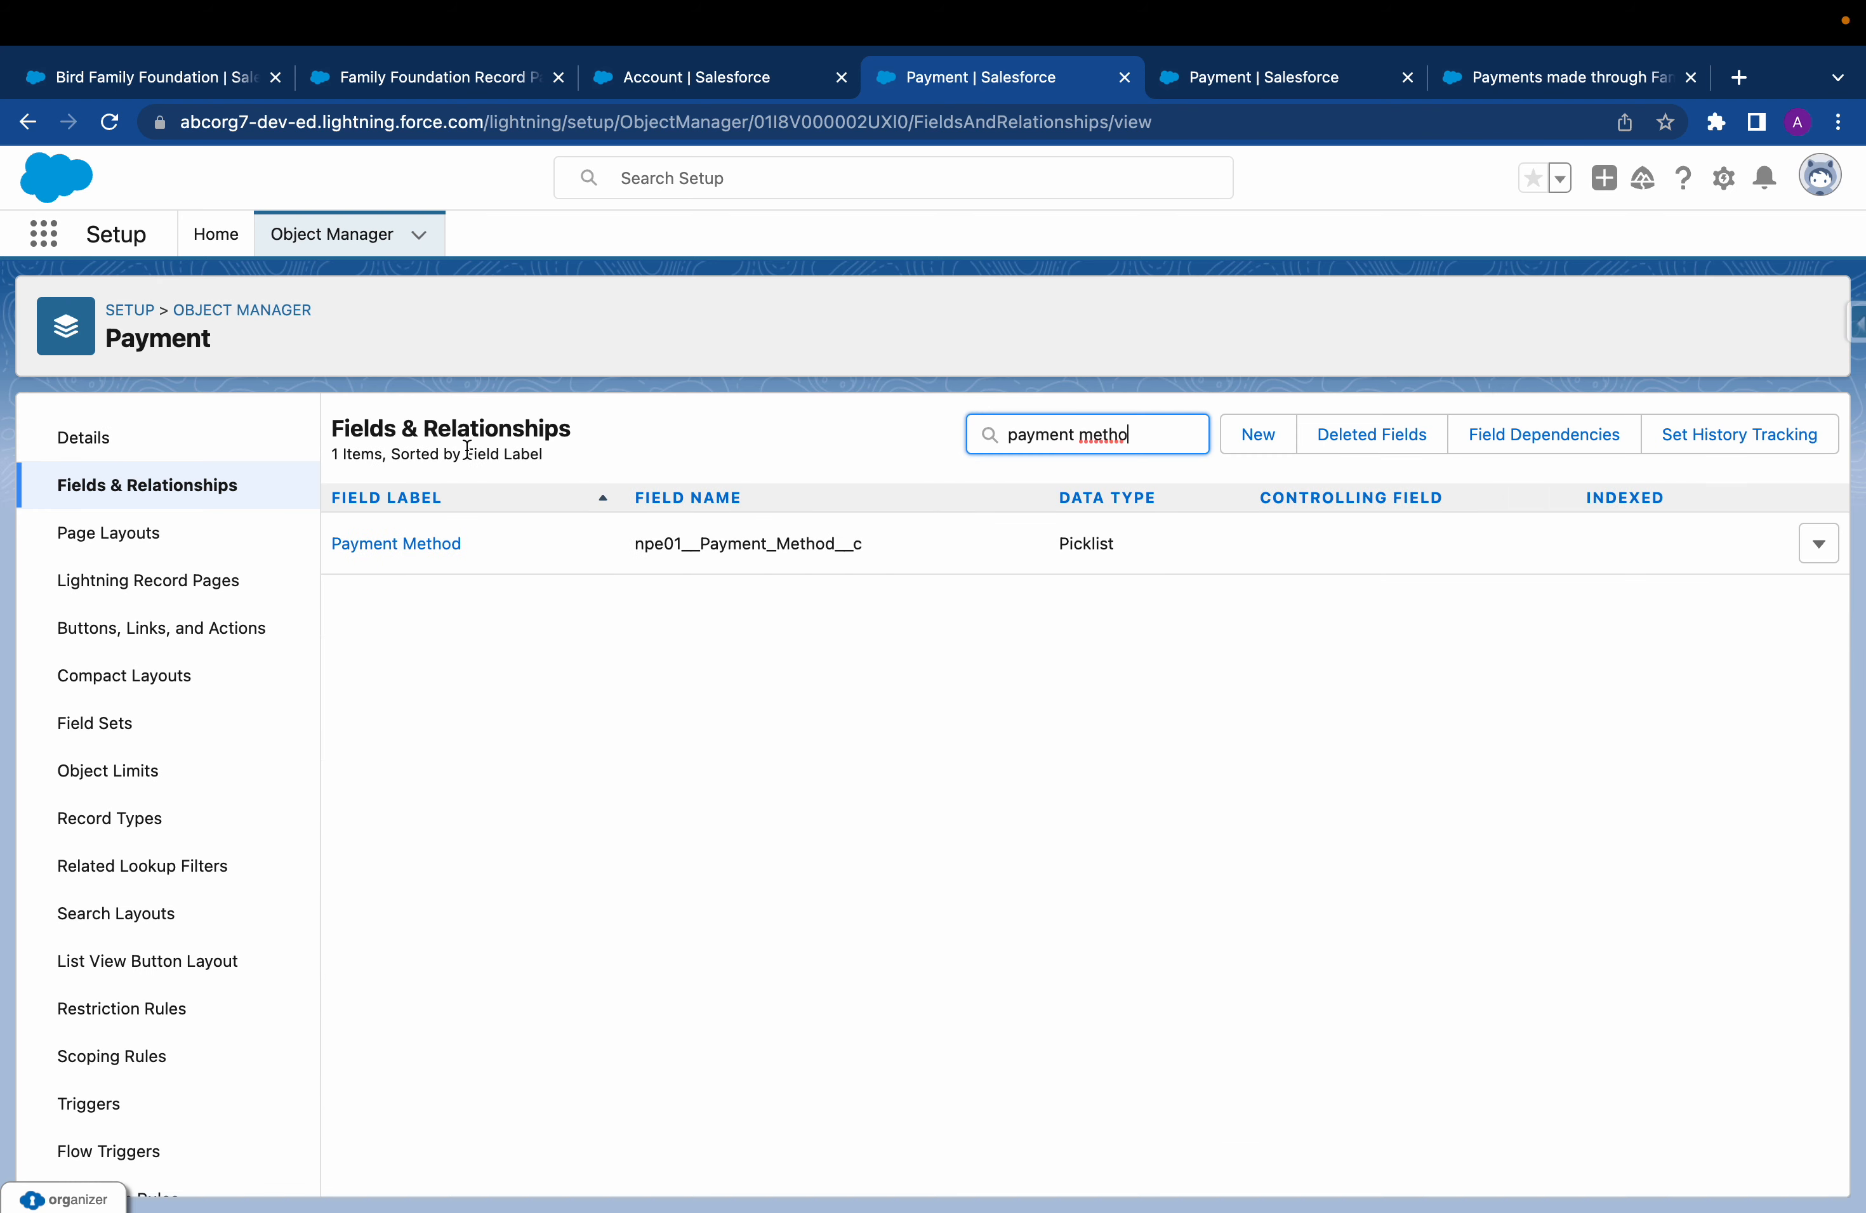
{"action": "left_click", "coordinate": [438, 554]}
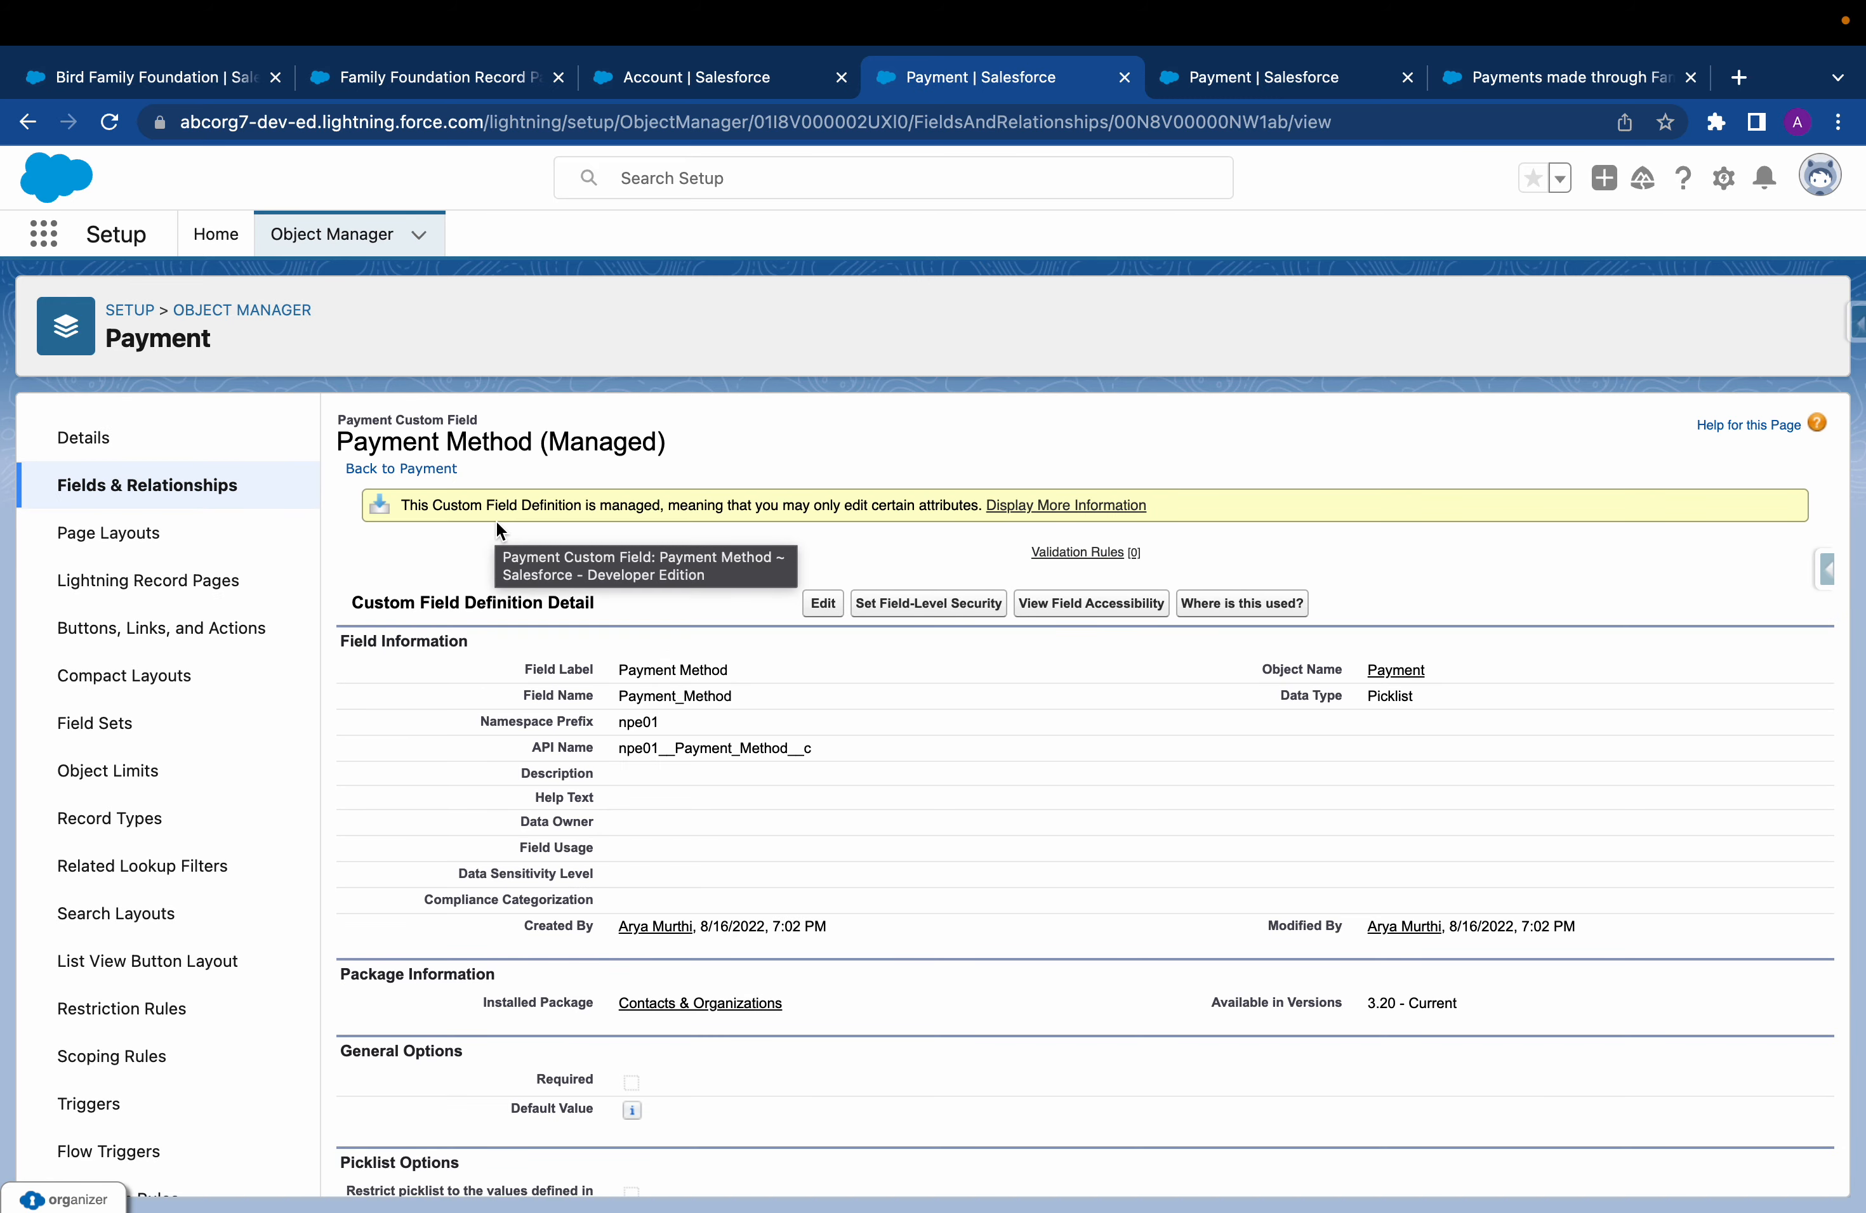
Examine the Payment Method picklist values and highlight the API name of the Family Foundation value
{"action": "scroll", "coordinate": [618, 662], "scroll_direction": "down", "scroll_amount": 2}
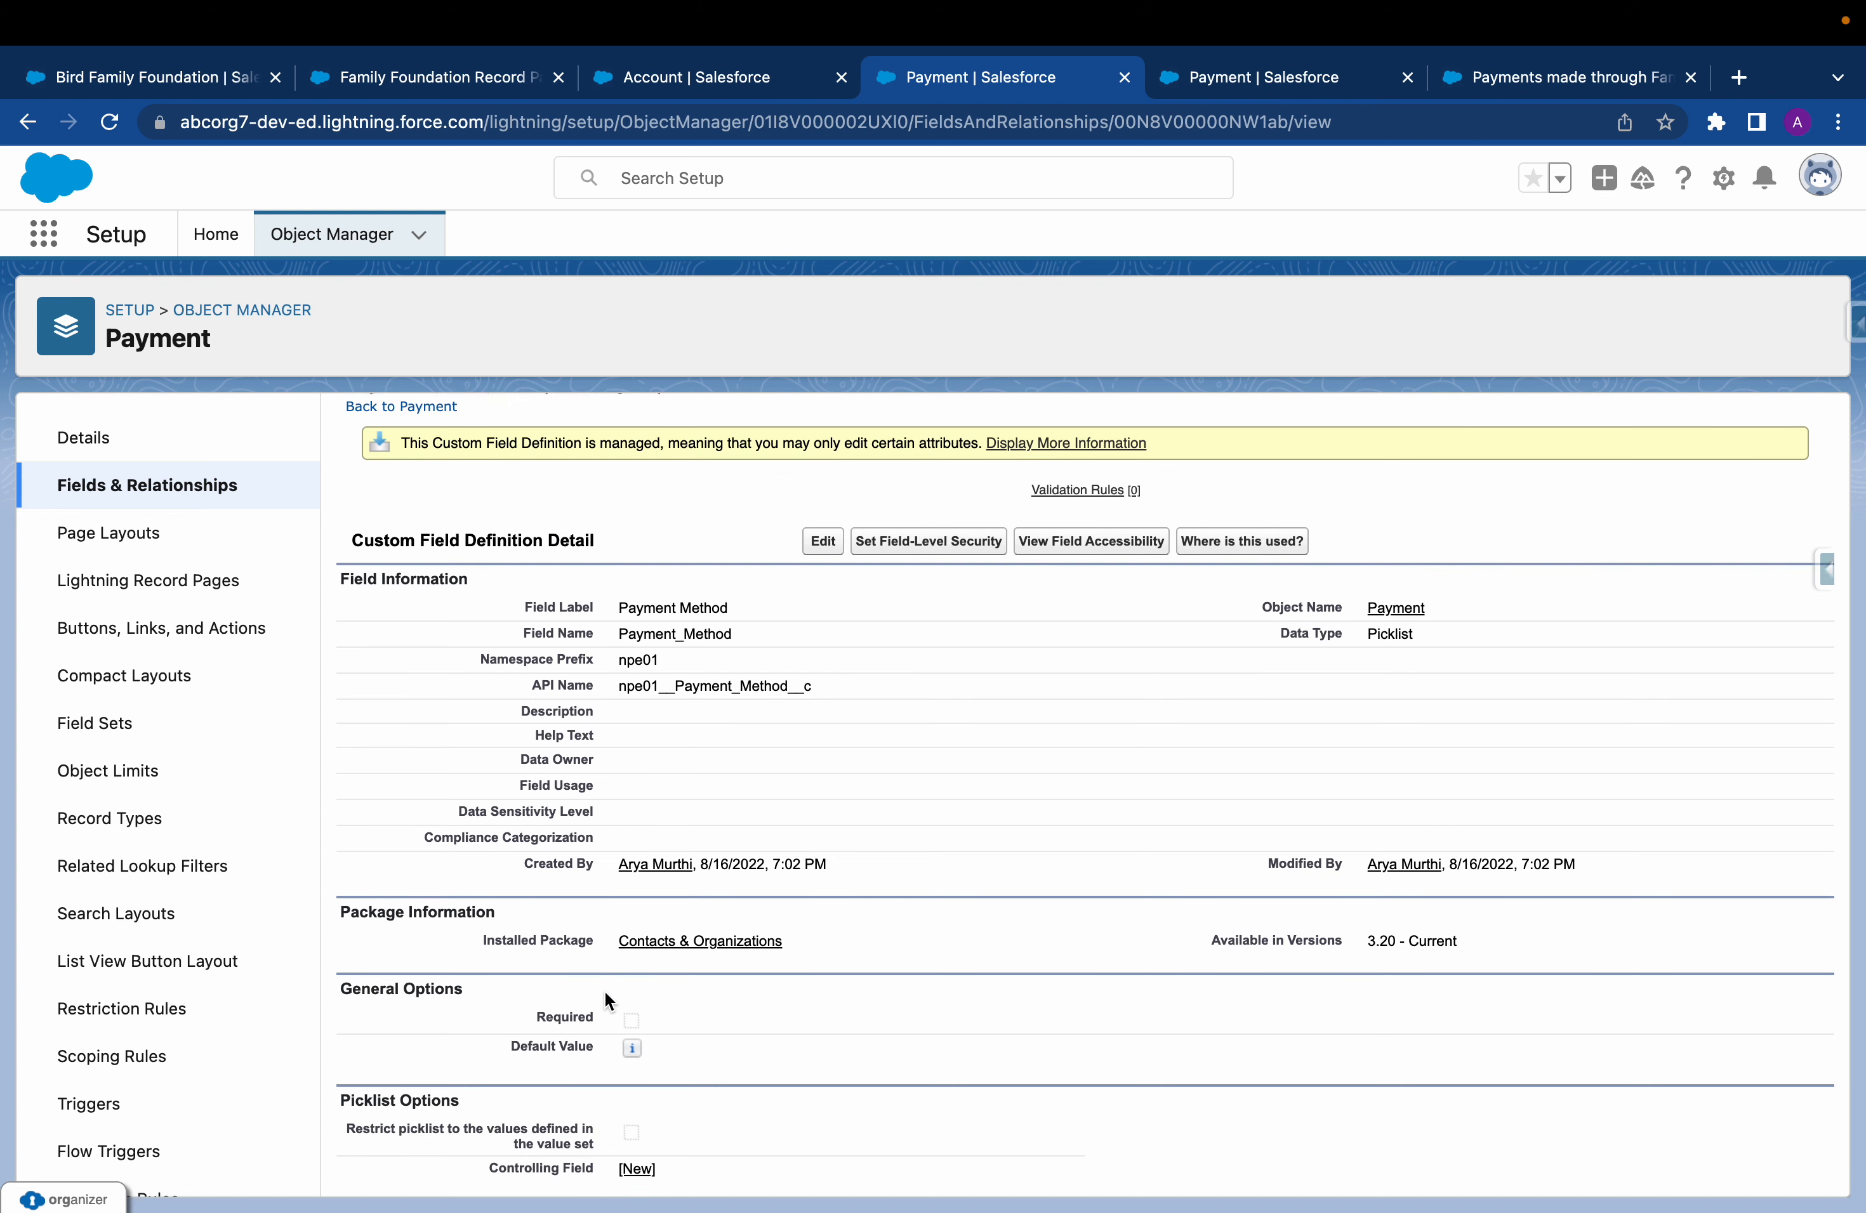
{"action": "scroll", "coordinate": [604, 995], "scroll_direction": "down", "scroll_amount": 1}
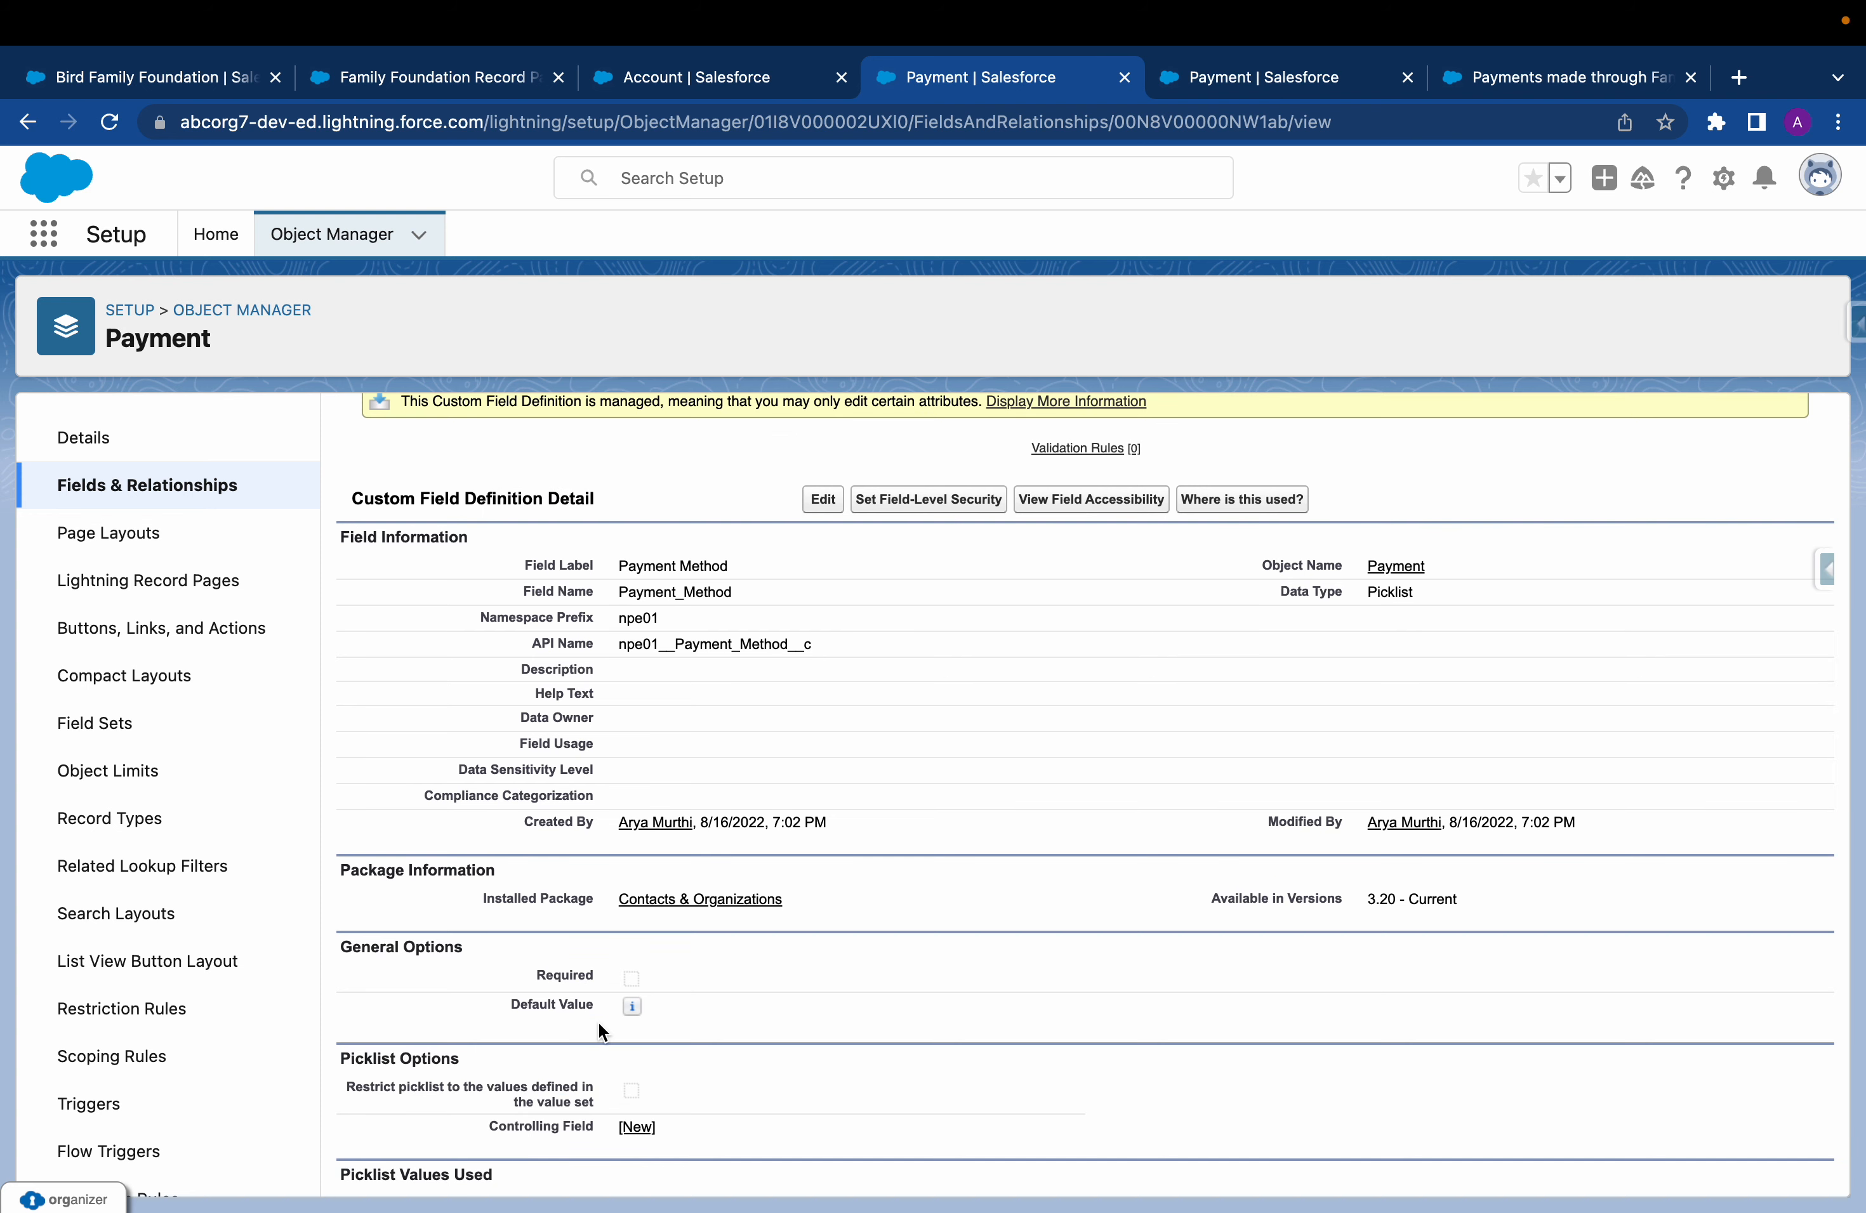
{"action": "scroll", "coordinate": [607, 992], "scroll_direction": "down", "scroll_amount": 10}
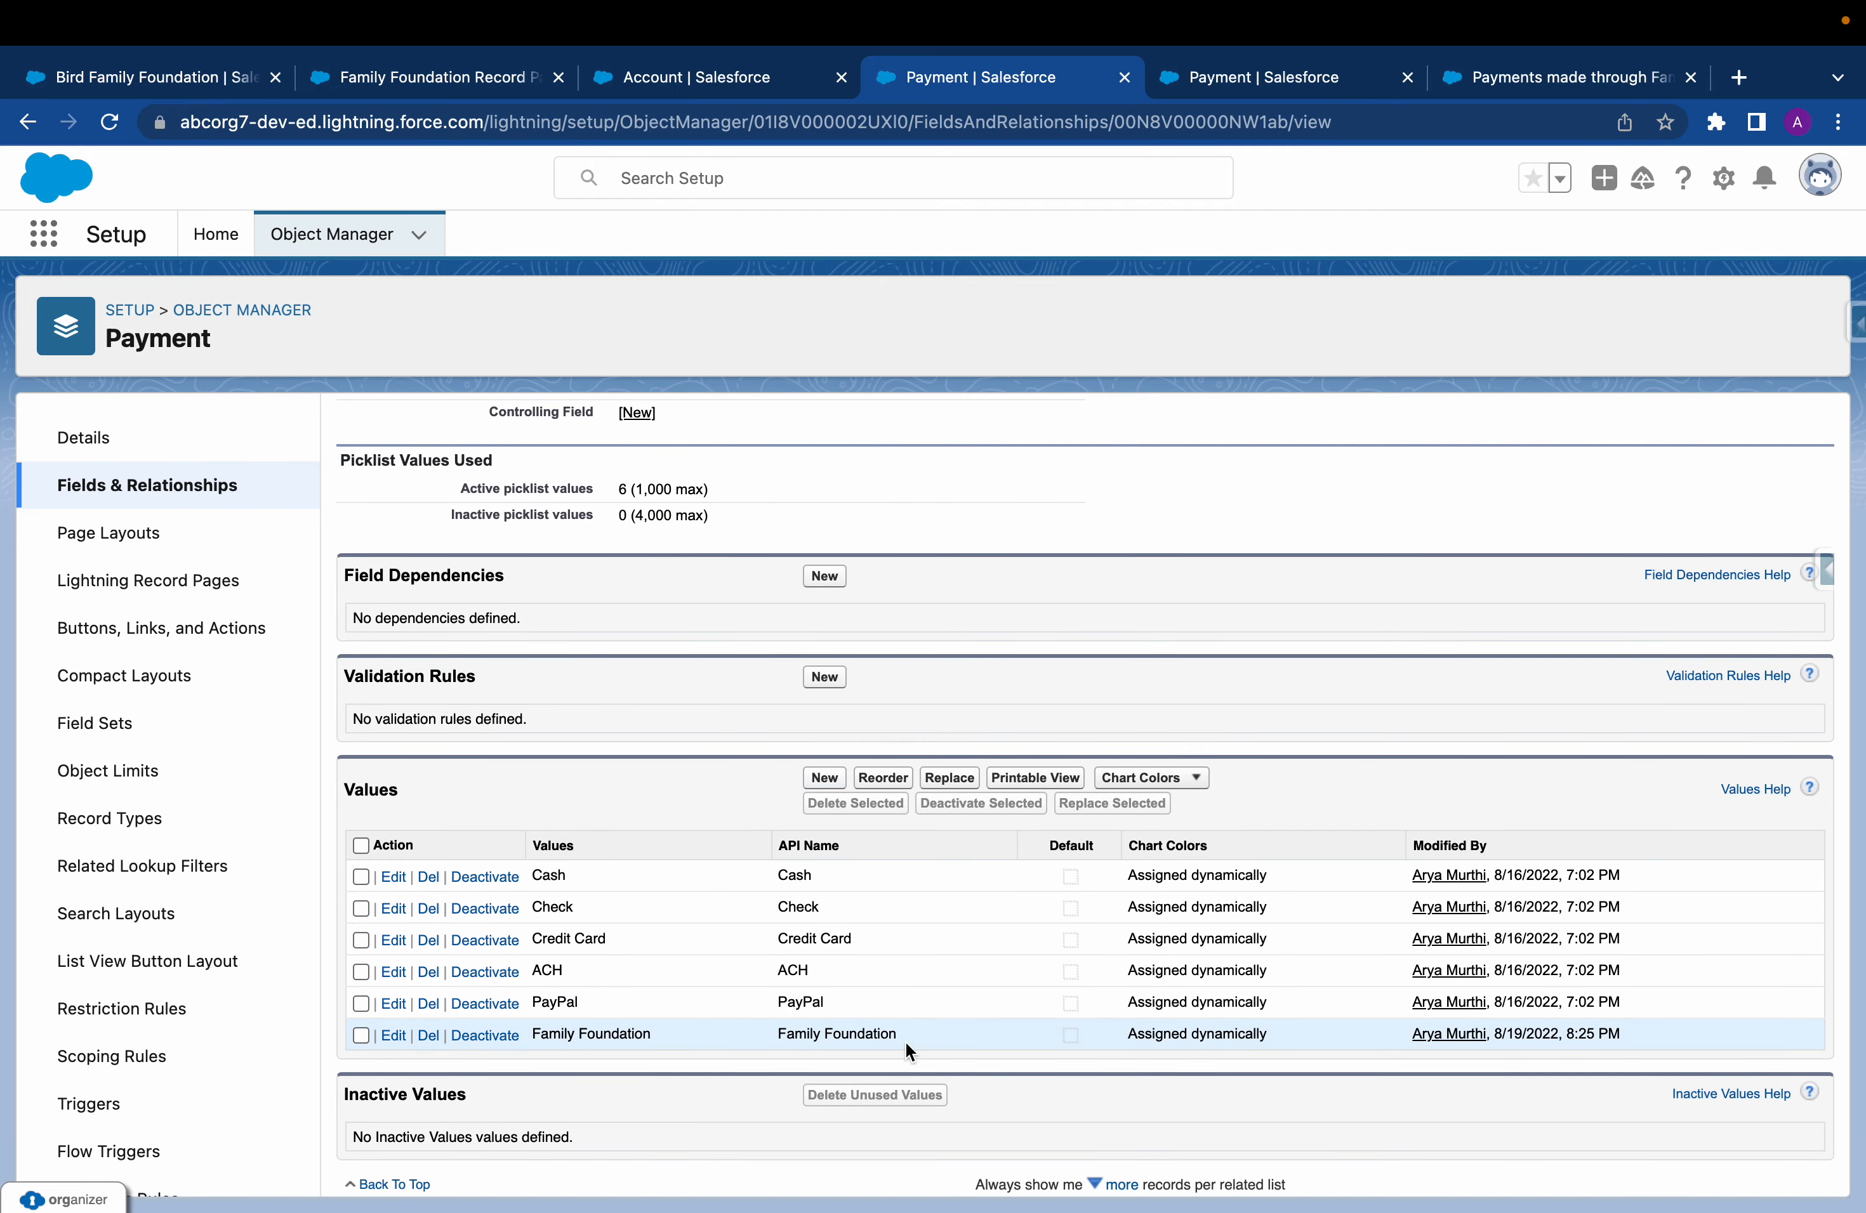
{"action": "left_click_drag", "start_coordinate": [916, 1041], "coordinate": [773, 1040]}
Search the Payment object's fields for "Payment or" and open the Payment Organization field definition
{"action": "left_click", "coordinate": [221, 486]}
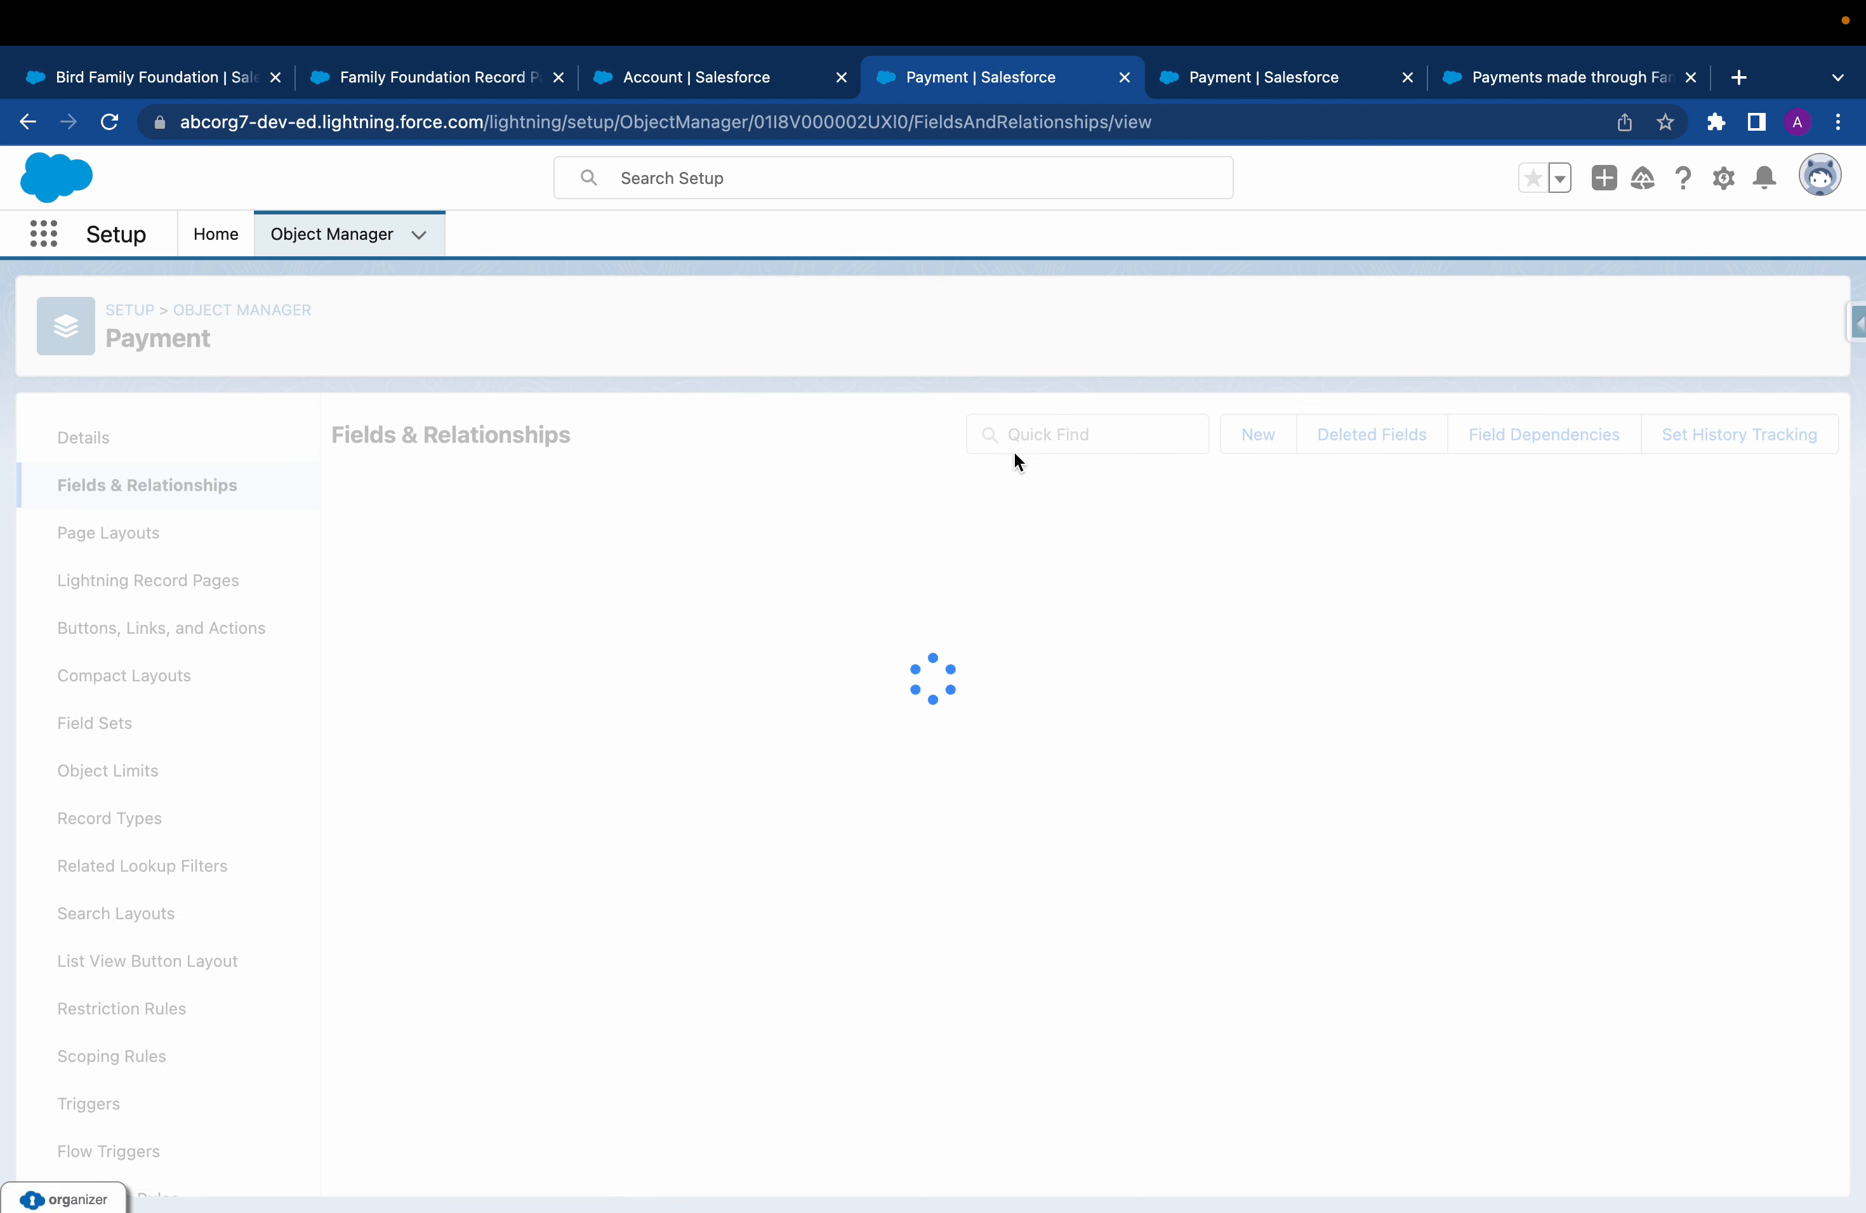
{"action": "left_click", "coordinate": [1088, 438]}
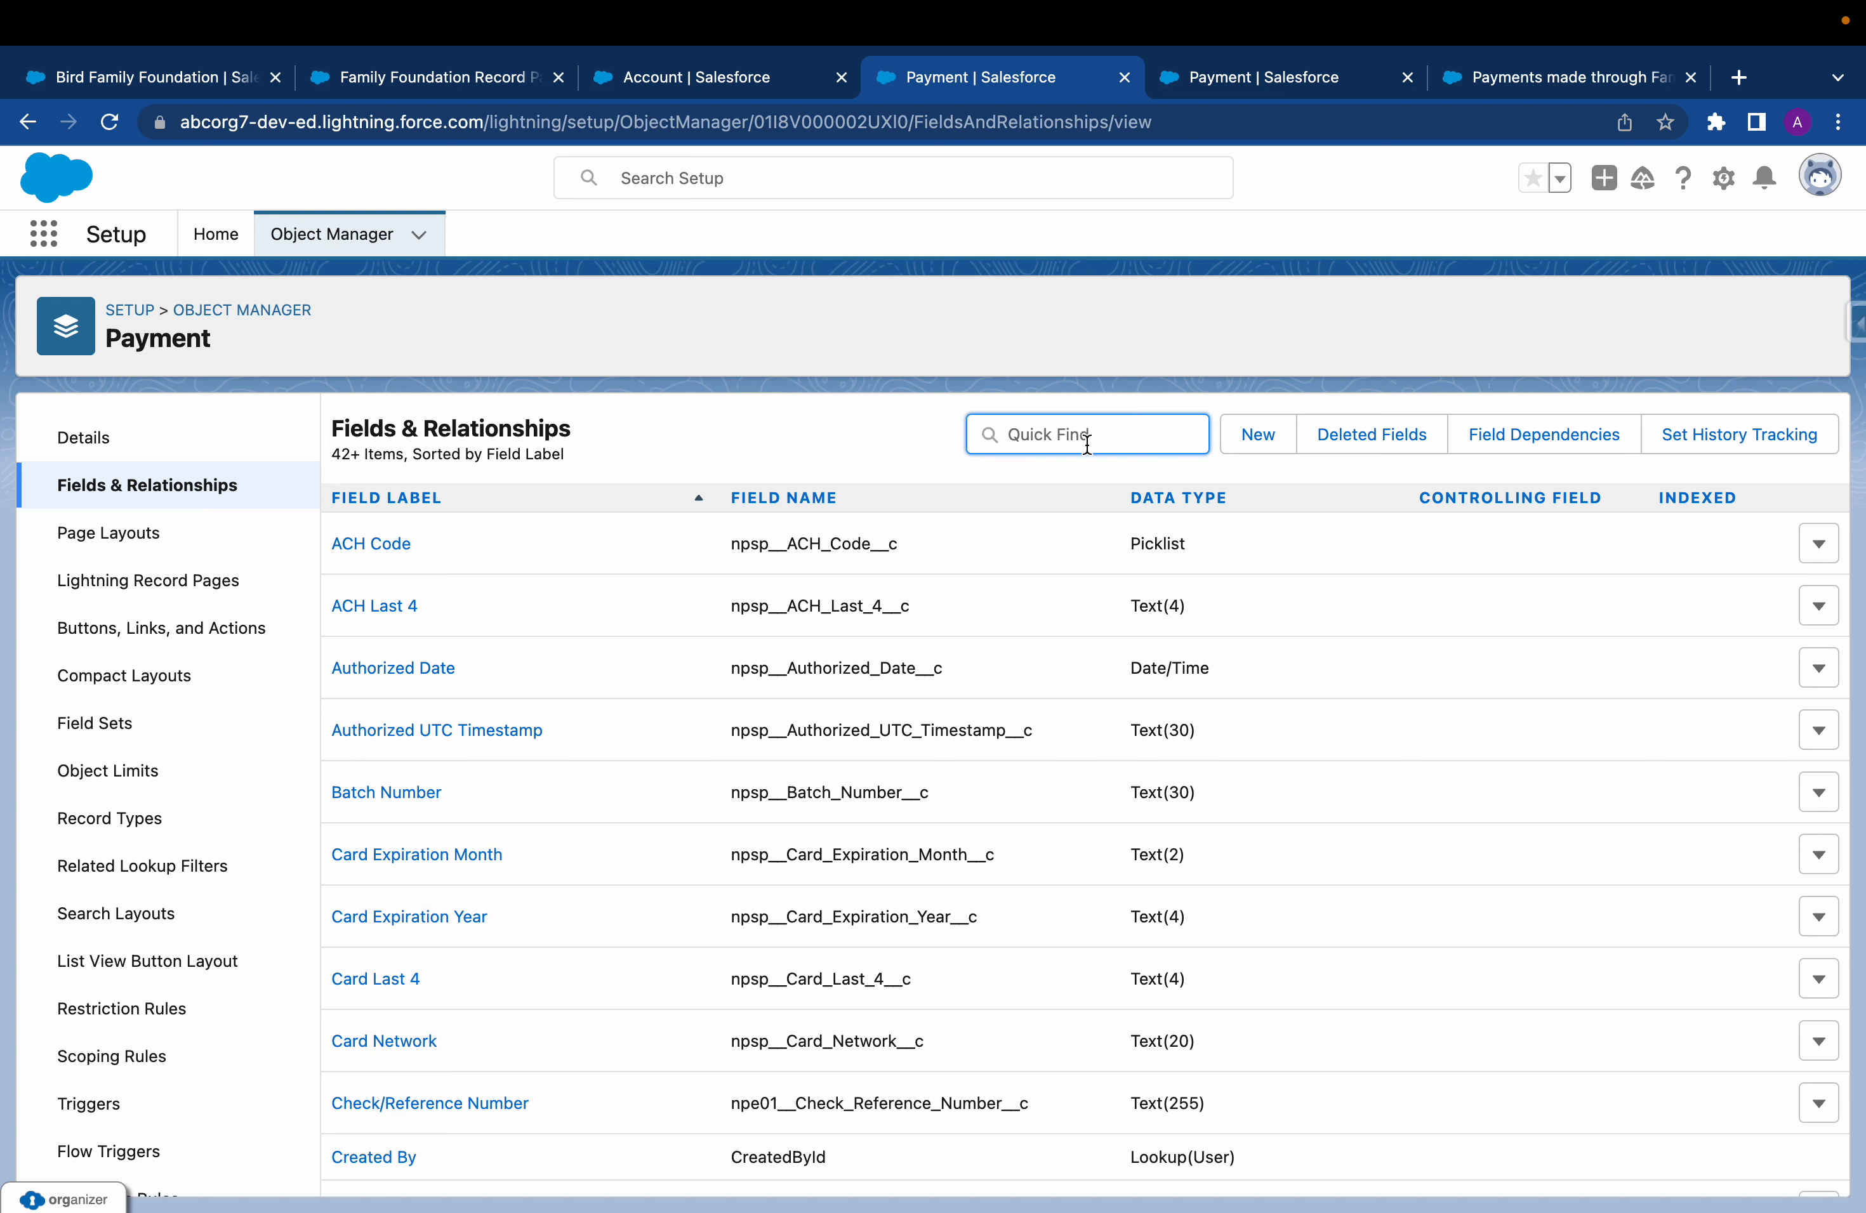
{"action": "type", "text": "Payment"}
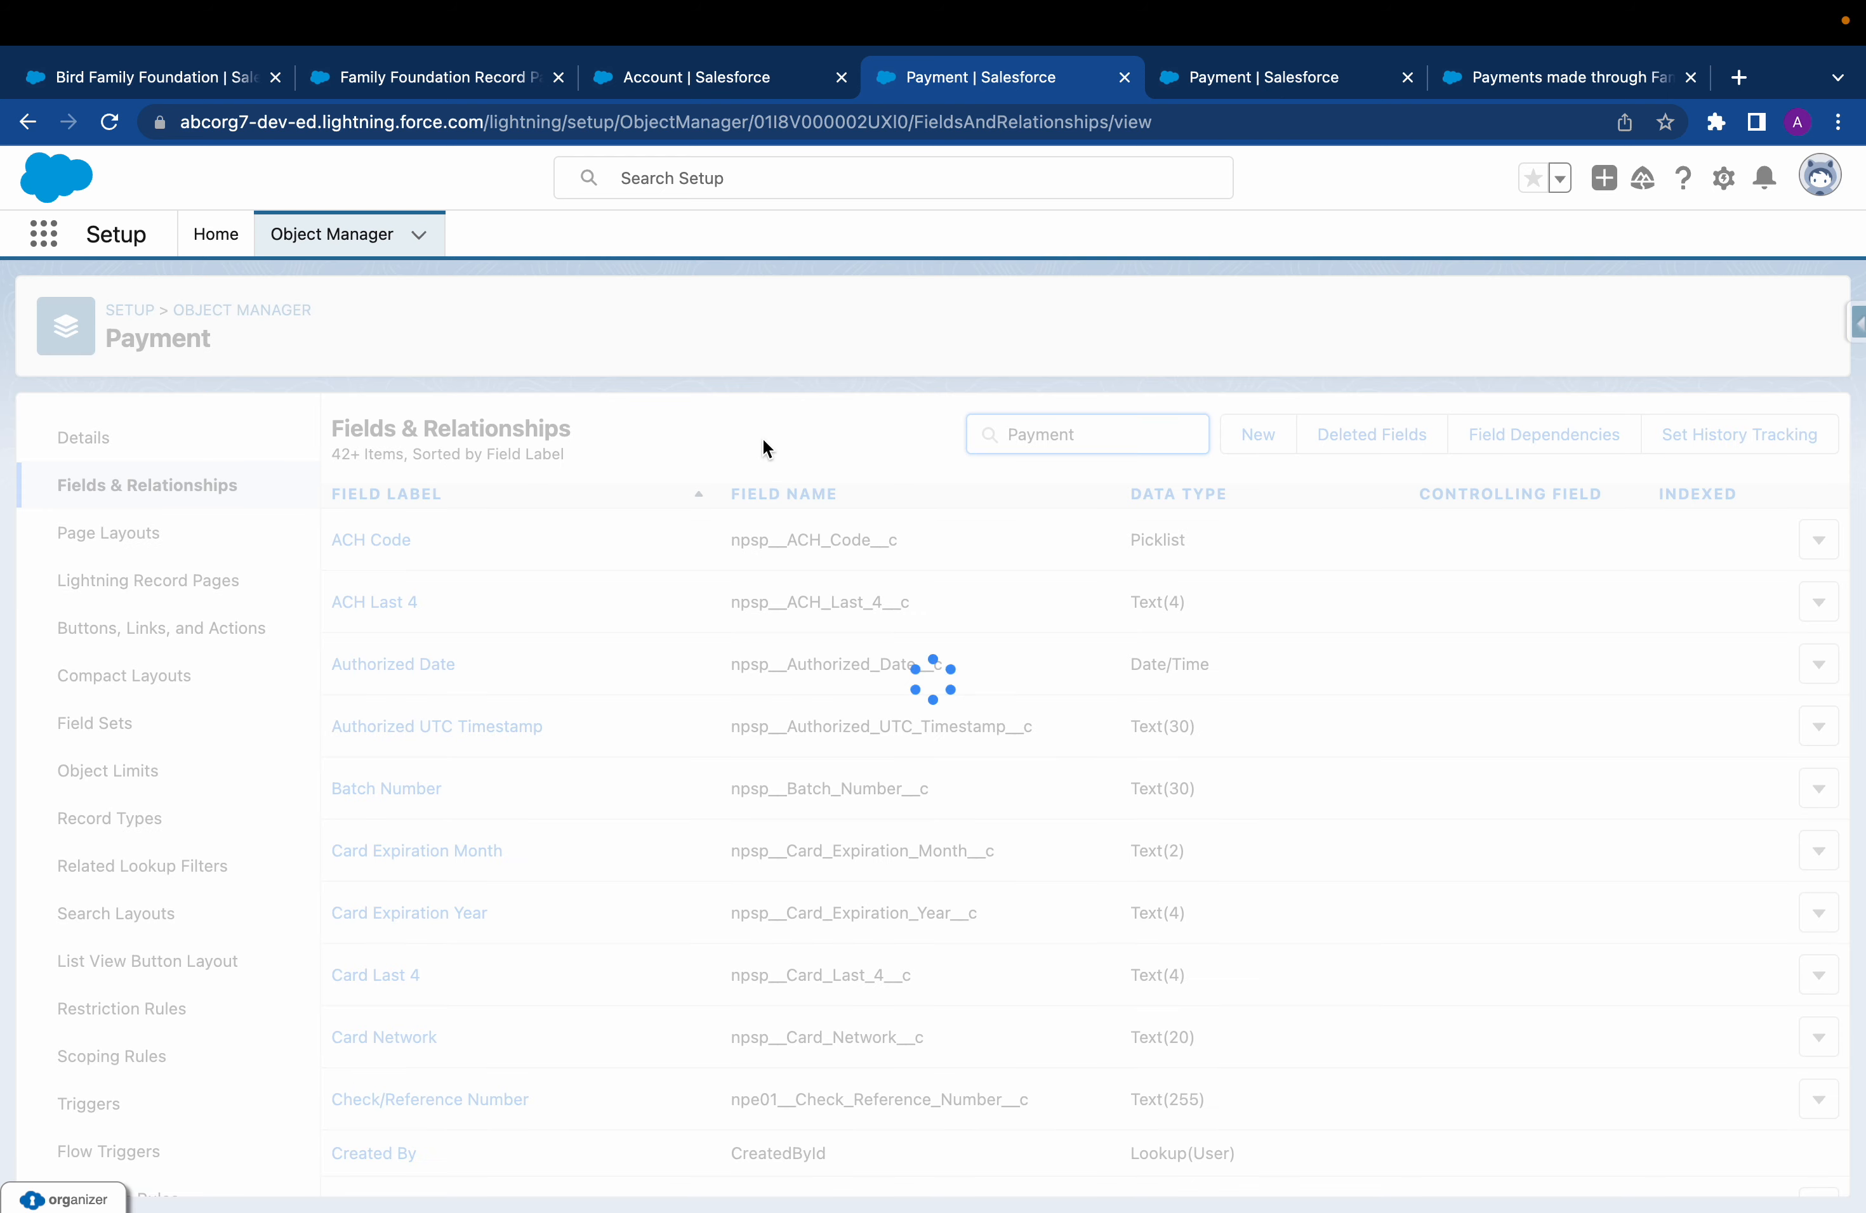
{"action": "type", "text": " or"}
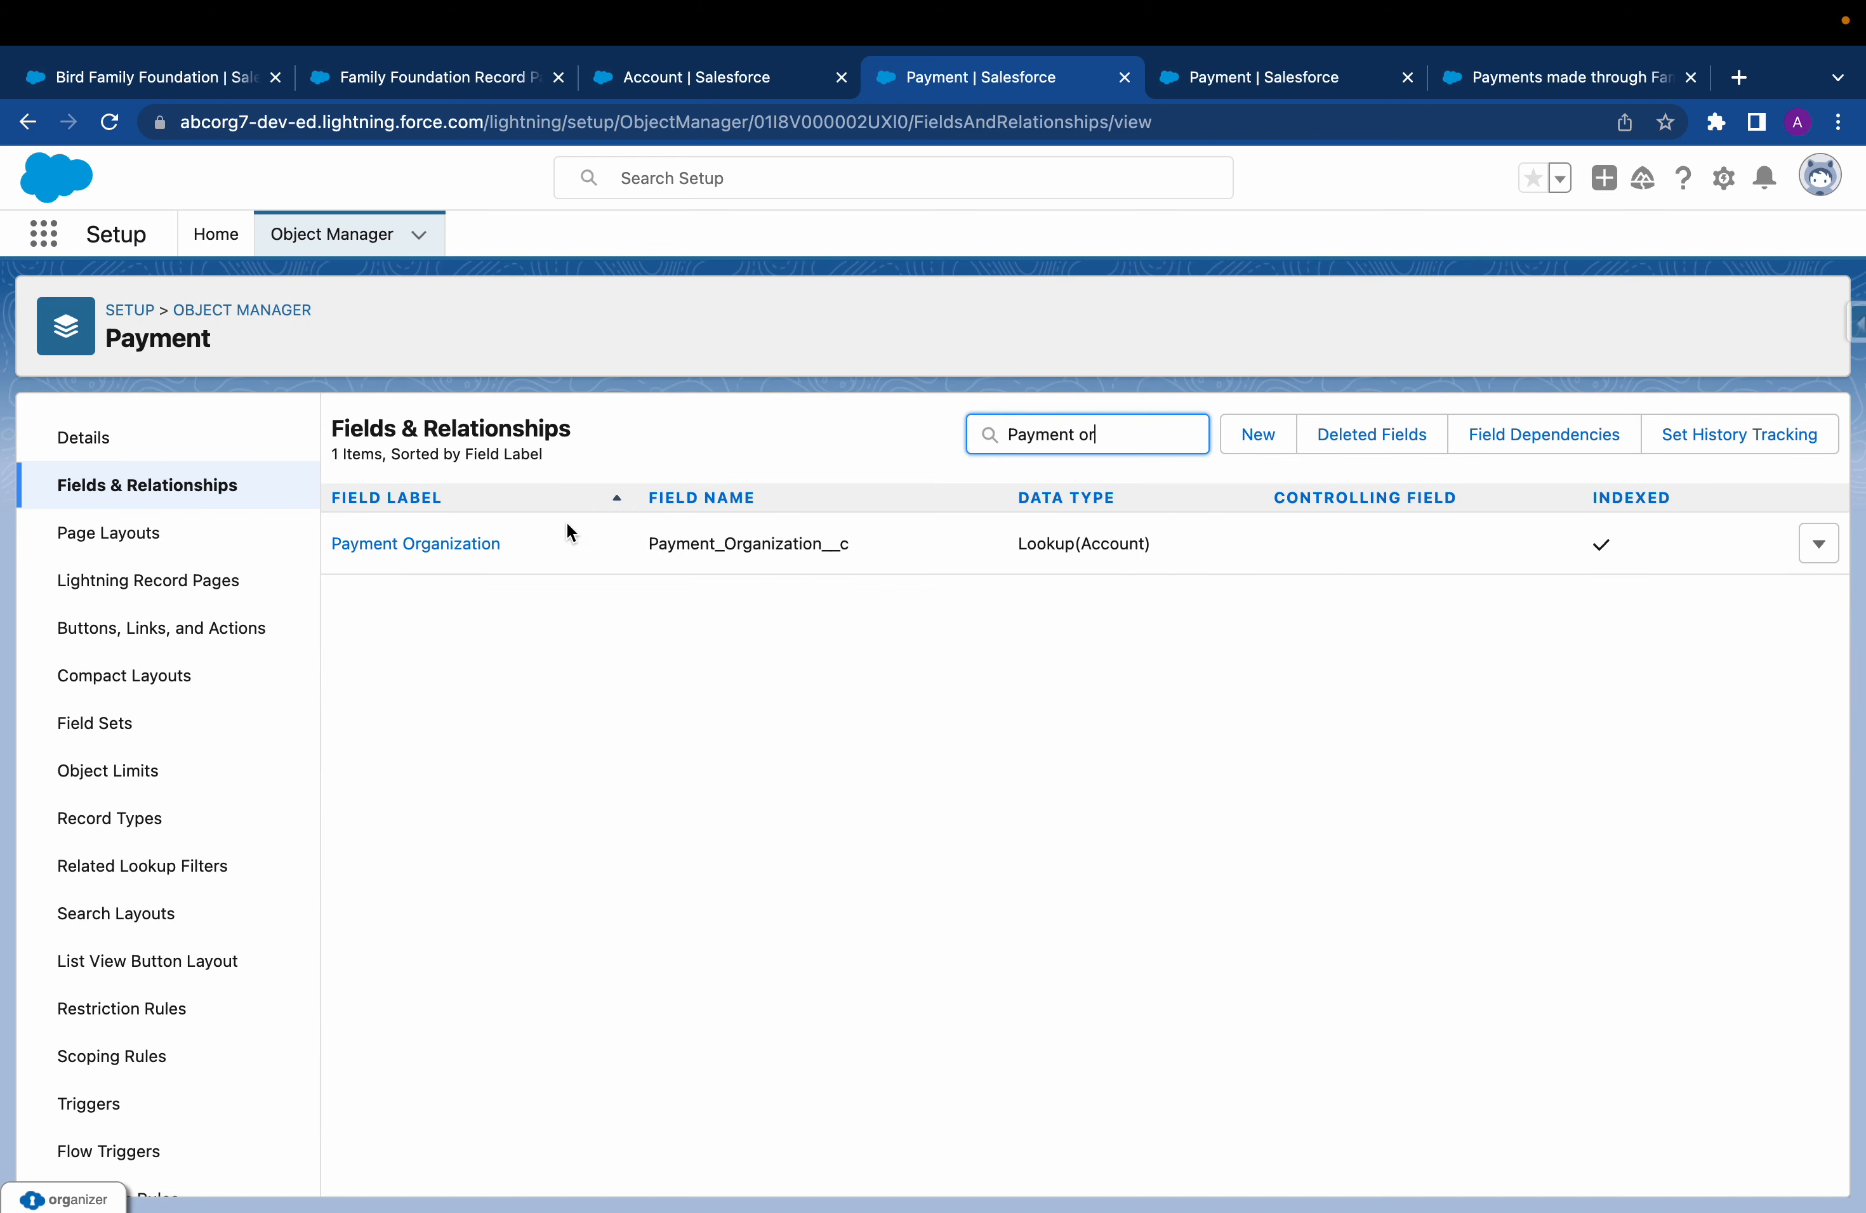
{"action": "left_click", "coordinate": [474, 544]}
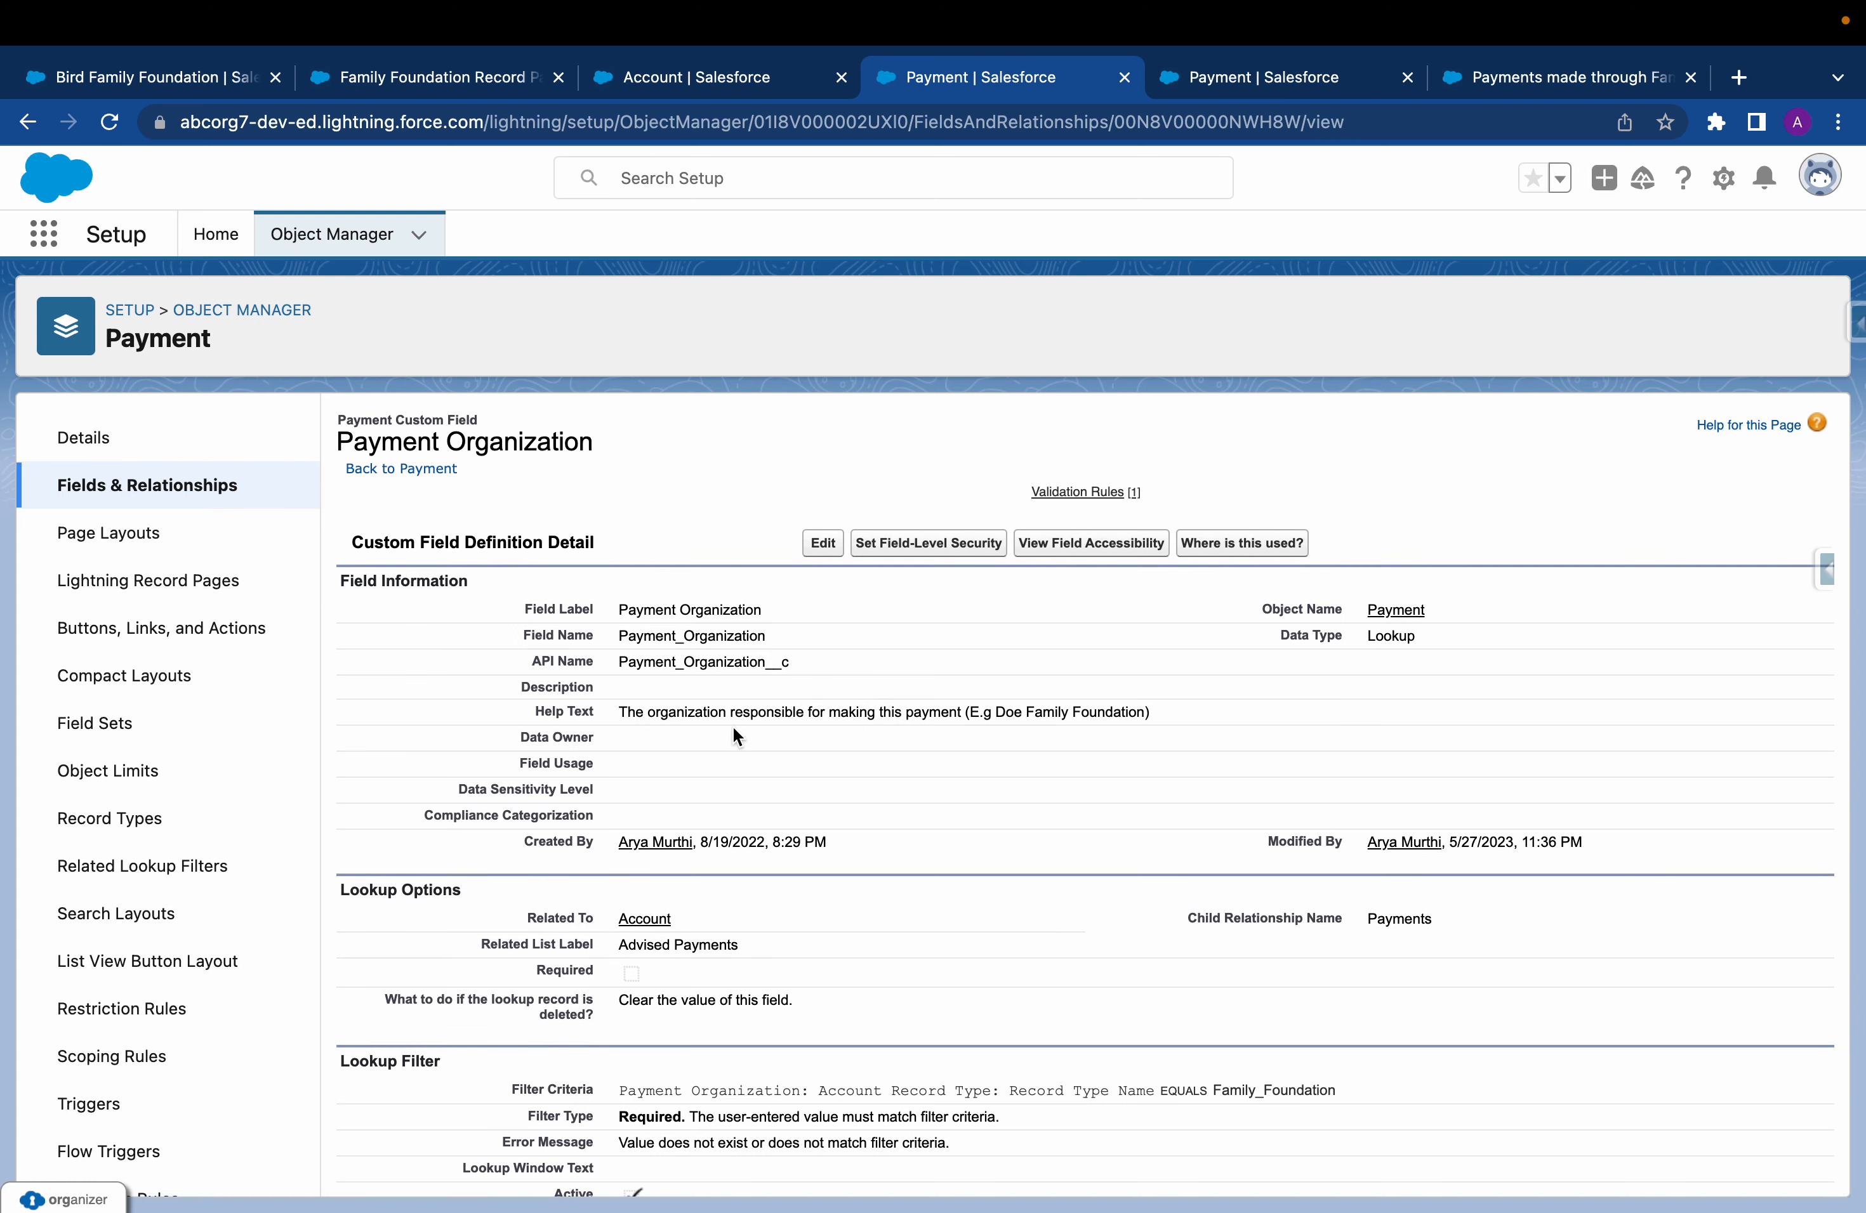
Examine the Payment Organization field's help text and its lookup filter criteria on the account record type
{"action": "left_click_drag", "start_coordinate": [613, 709], "coordinate": [969, 737]}
{"action": "left_click", "coordinate": [971, 720]}
{"action": "scroll", "coordinate": [968, 718], "scroll_direction": "down", "scroll_amount": 3}
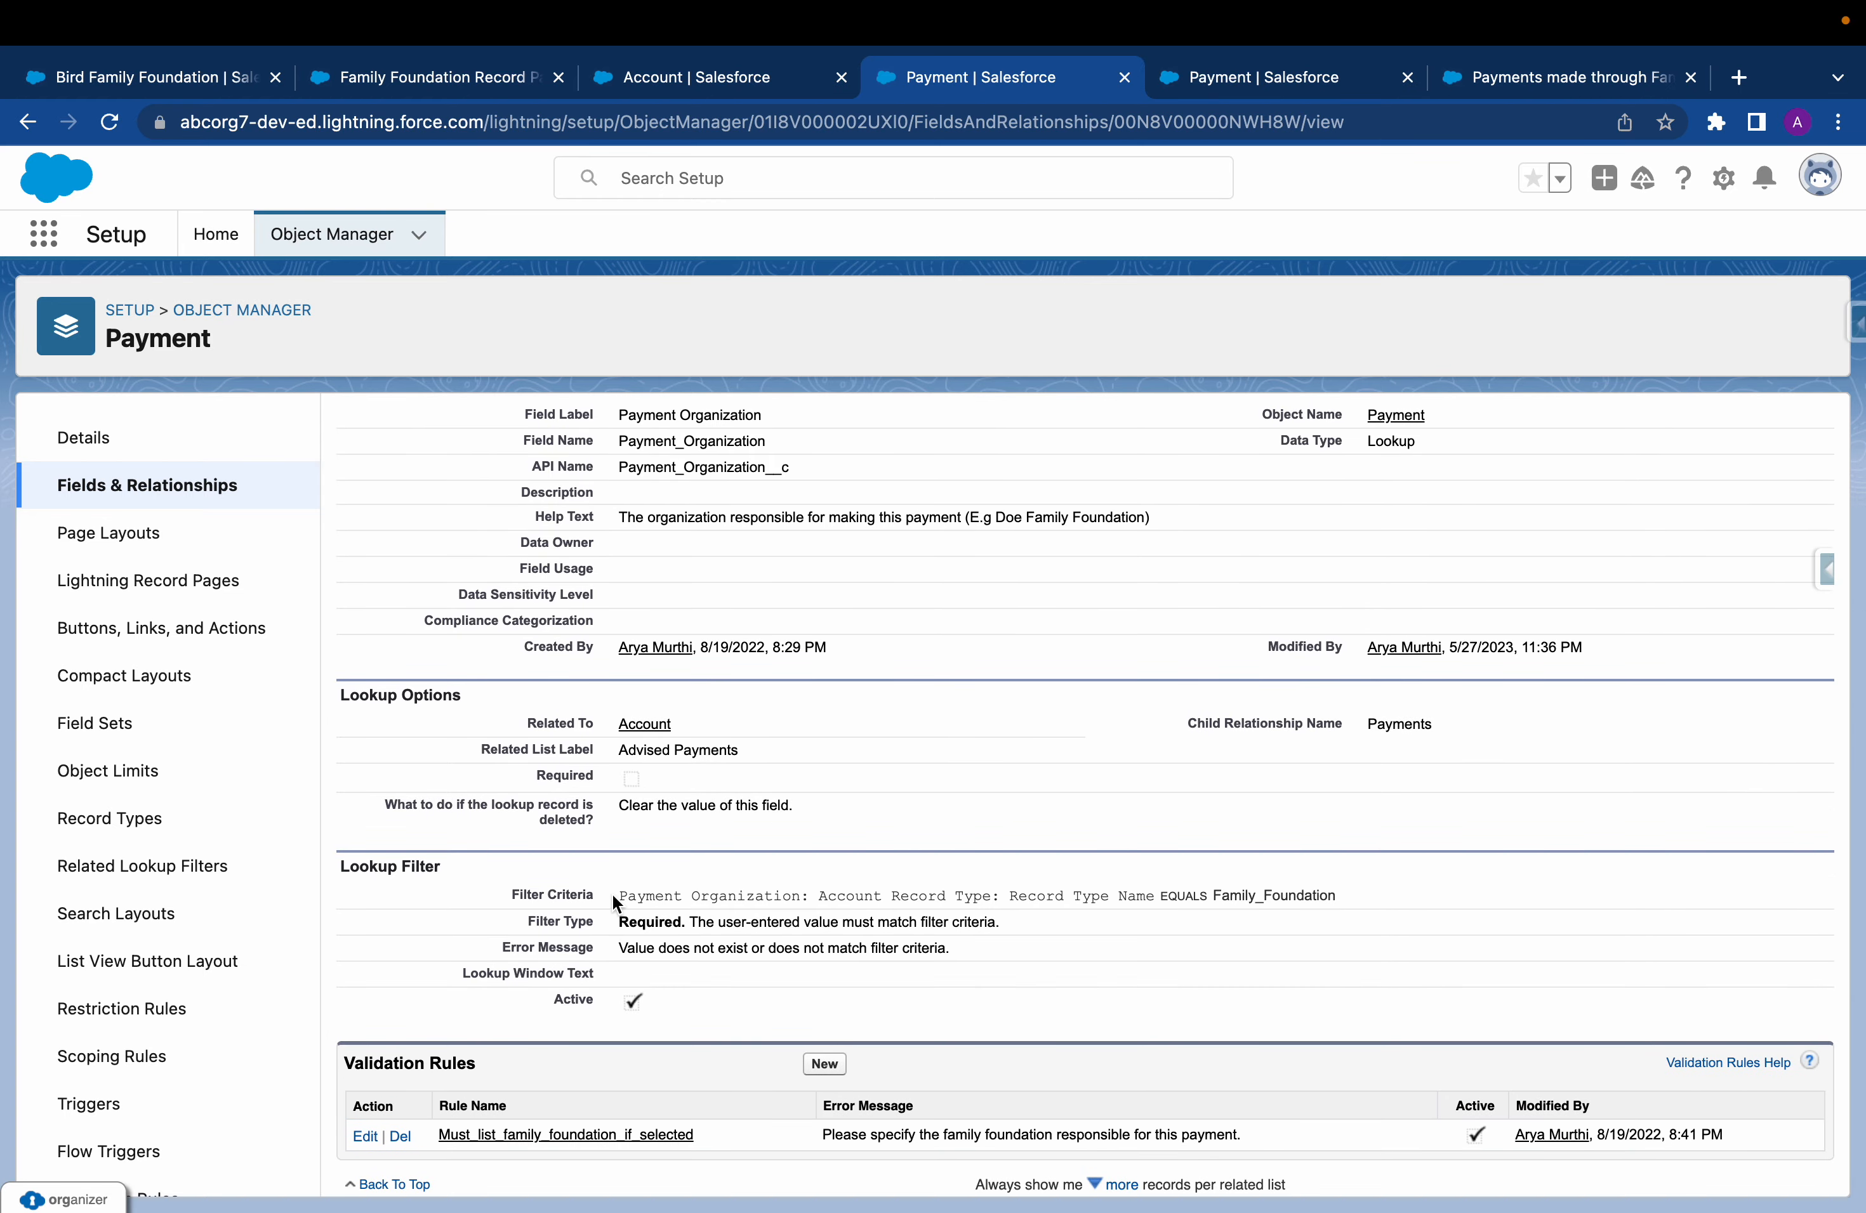
{"action": "left_click_drag", "start_coordinate": [614, 896], "coordinate": [1009, 897]}
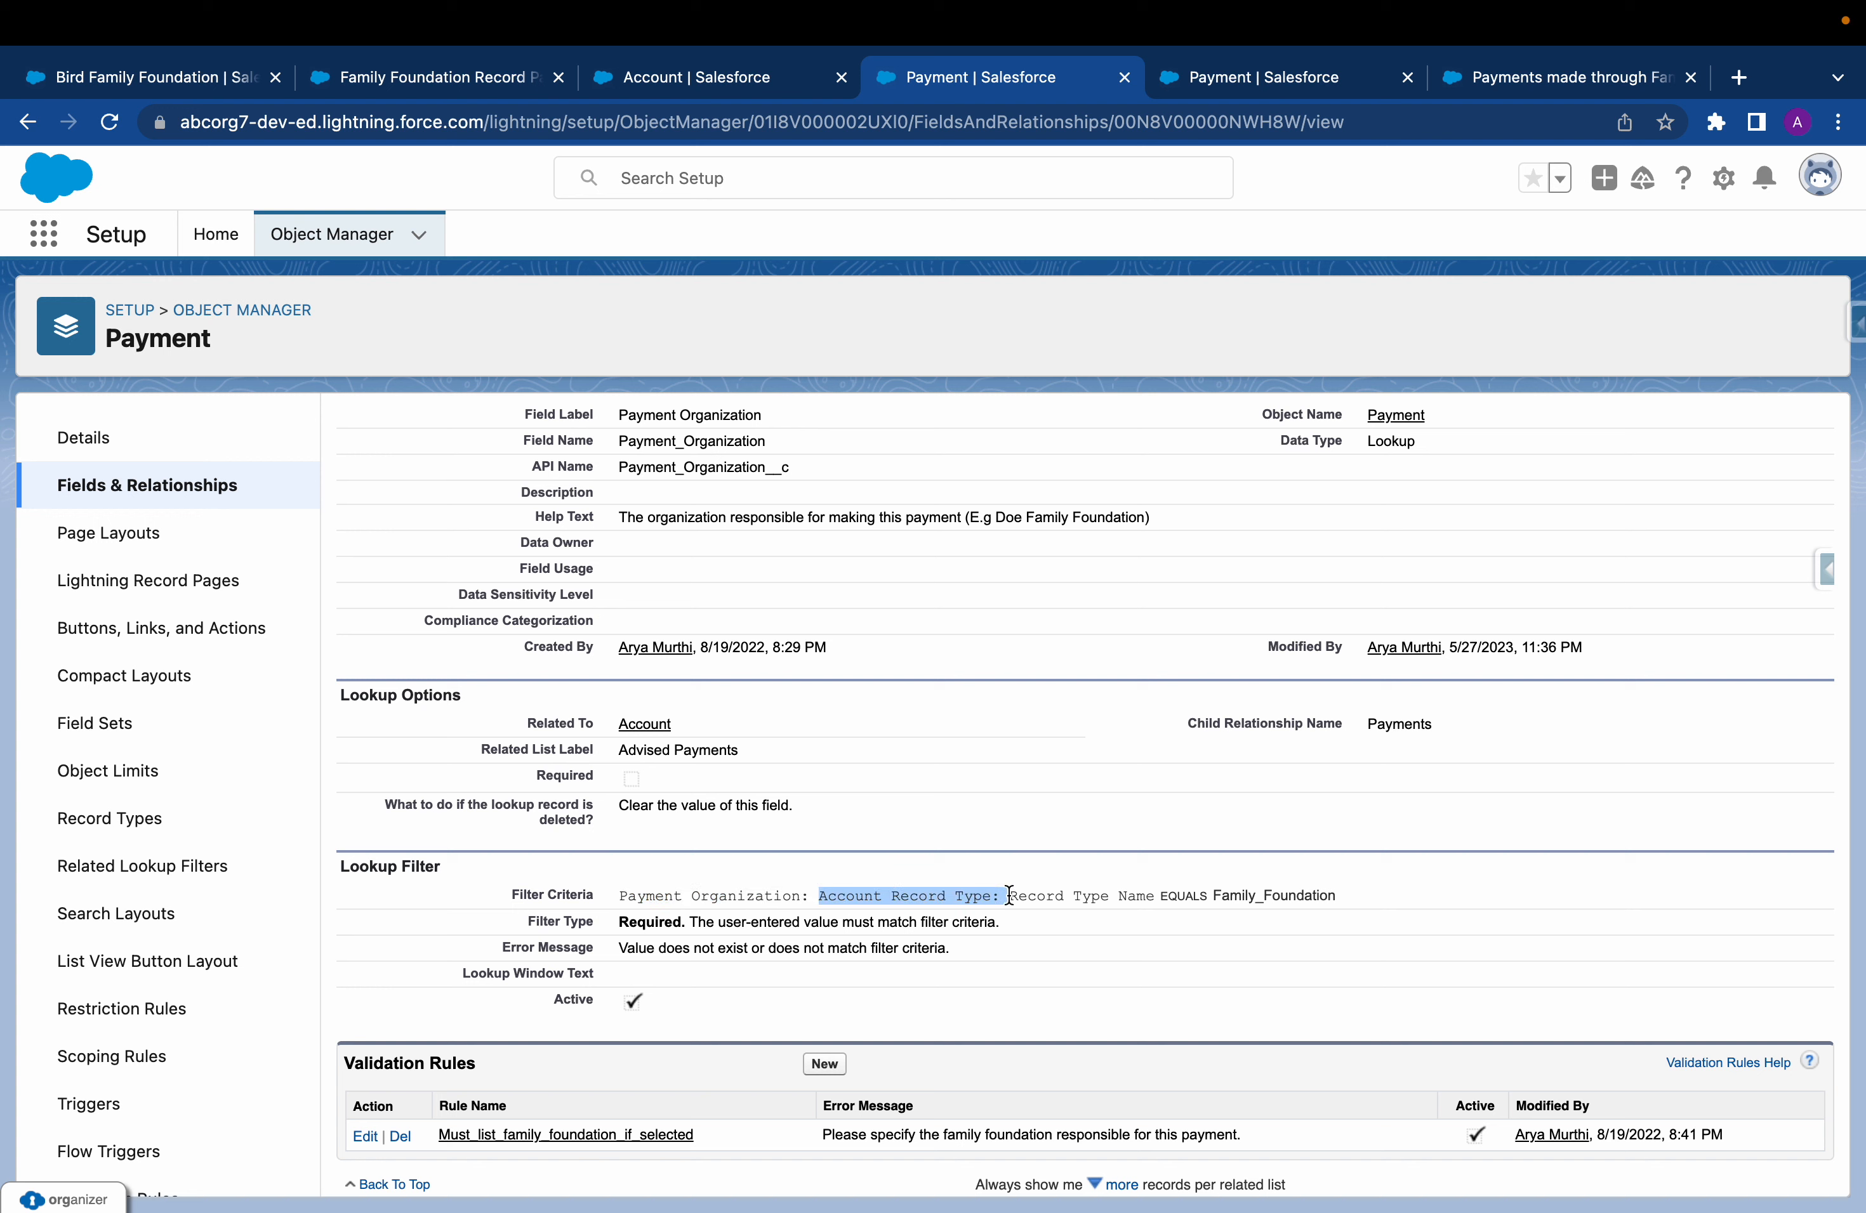
{"action": "left_click", "coordinate": [1009, 896]}
{"action": "left_click_drag", "start_coordinate": [1155, 896], "coordinate": [1287, 891]}
{"action": "left_click", "coordinate": [1351, 894]}
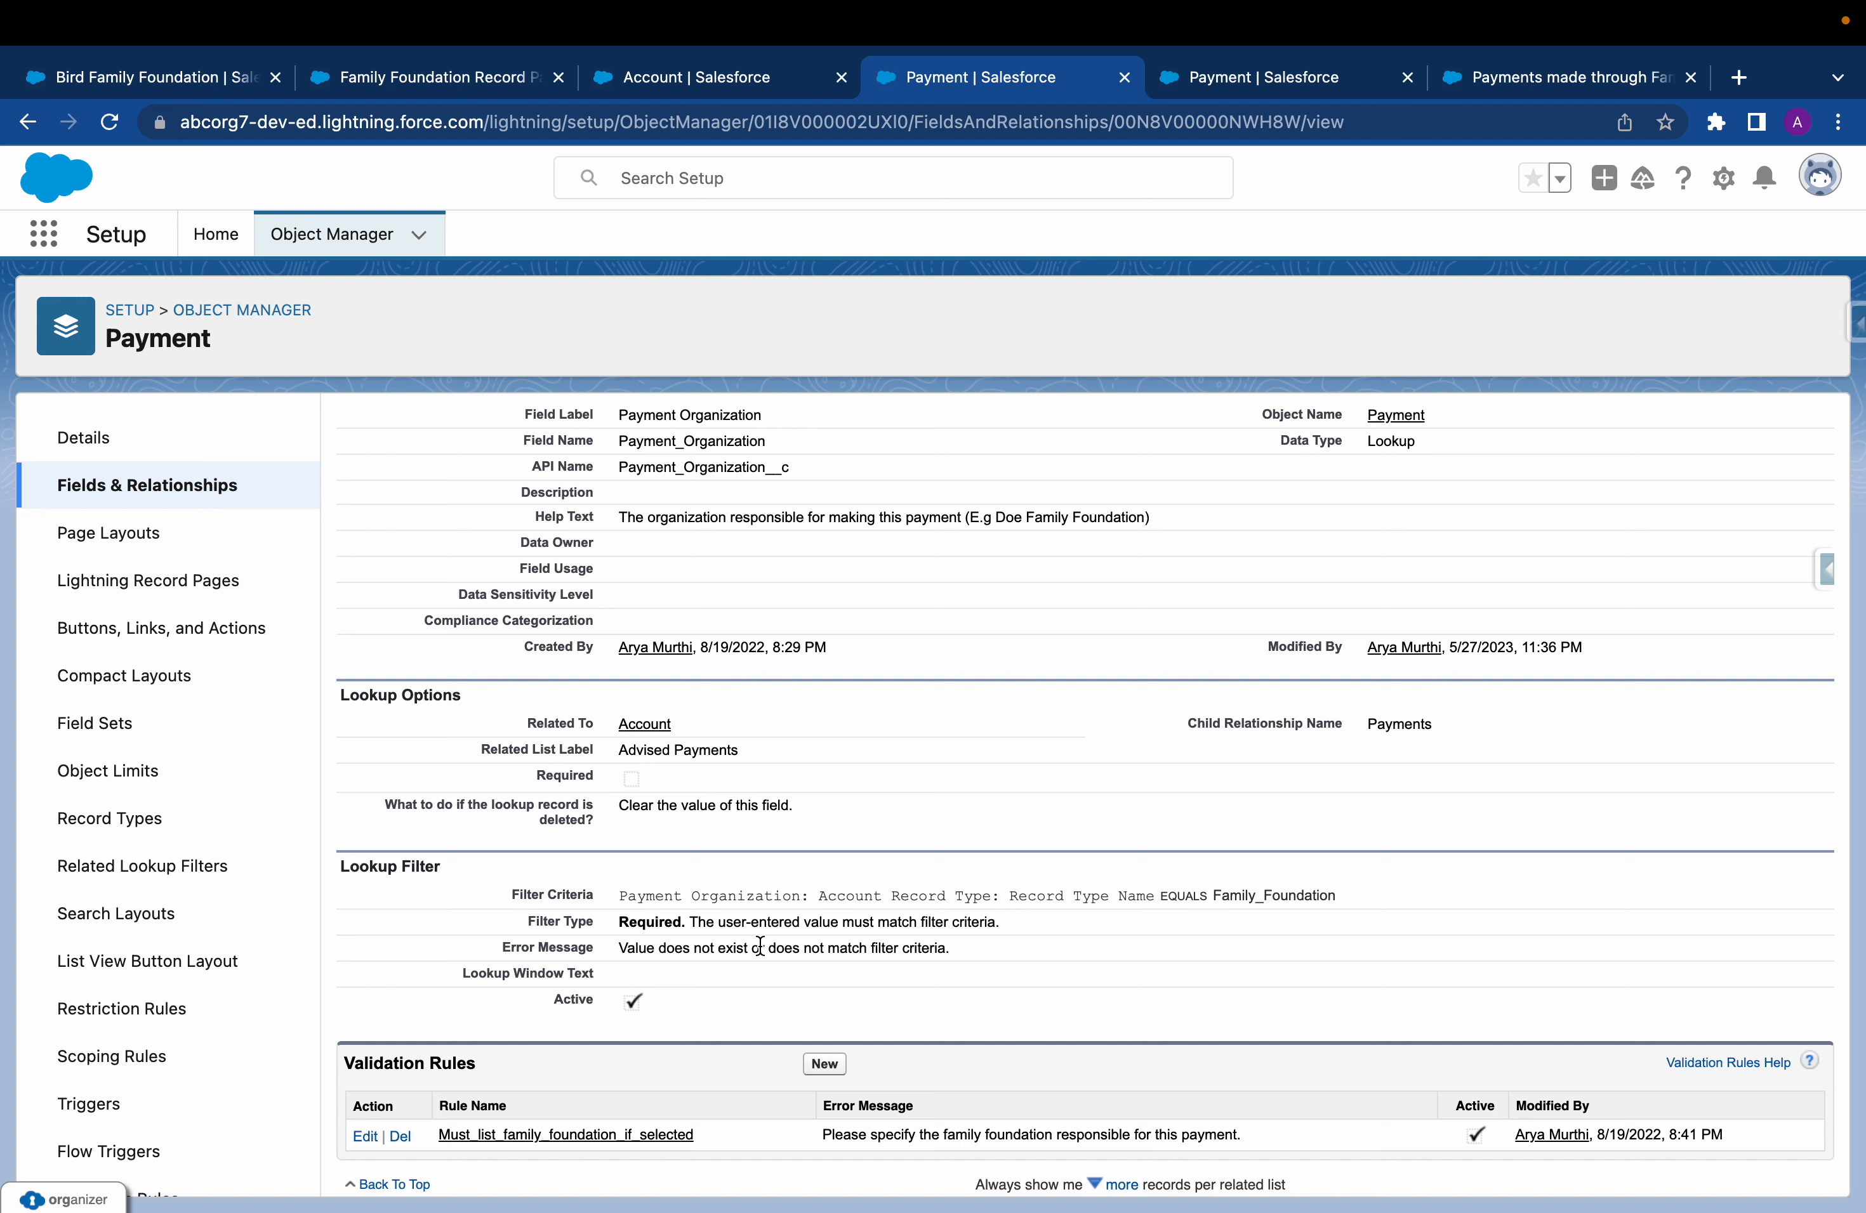
Open the Must_list_family_foundation_if_selected validation rule to review its error condition formula
{"action": "left_click_drag", "start_coordinate": [348, 1064], "coordinate": [598, 1067]}
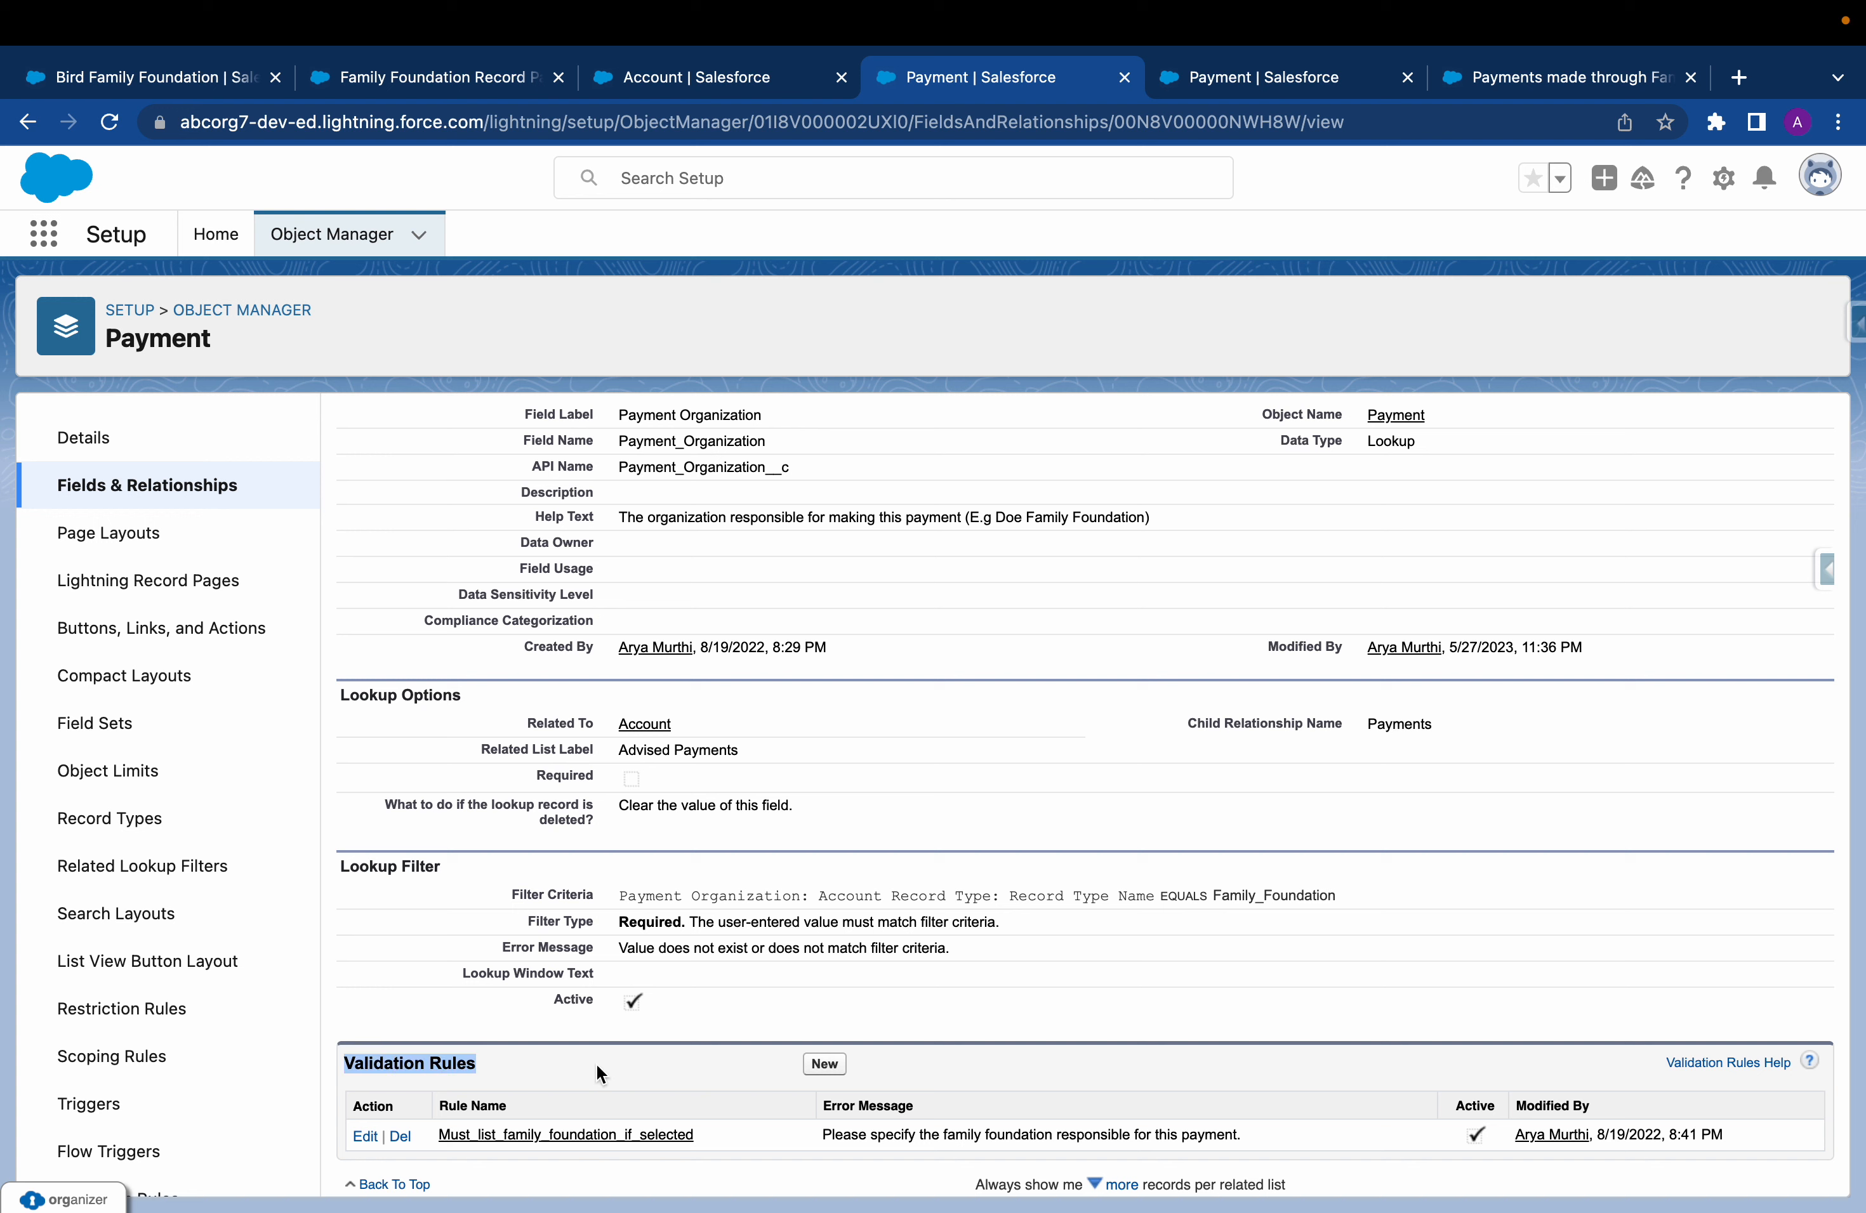
{"action": "left_click", "coordinate": [565, 1141]}
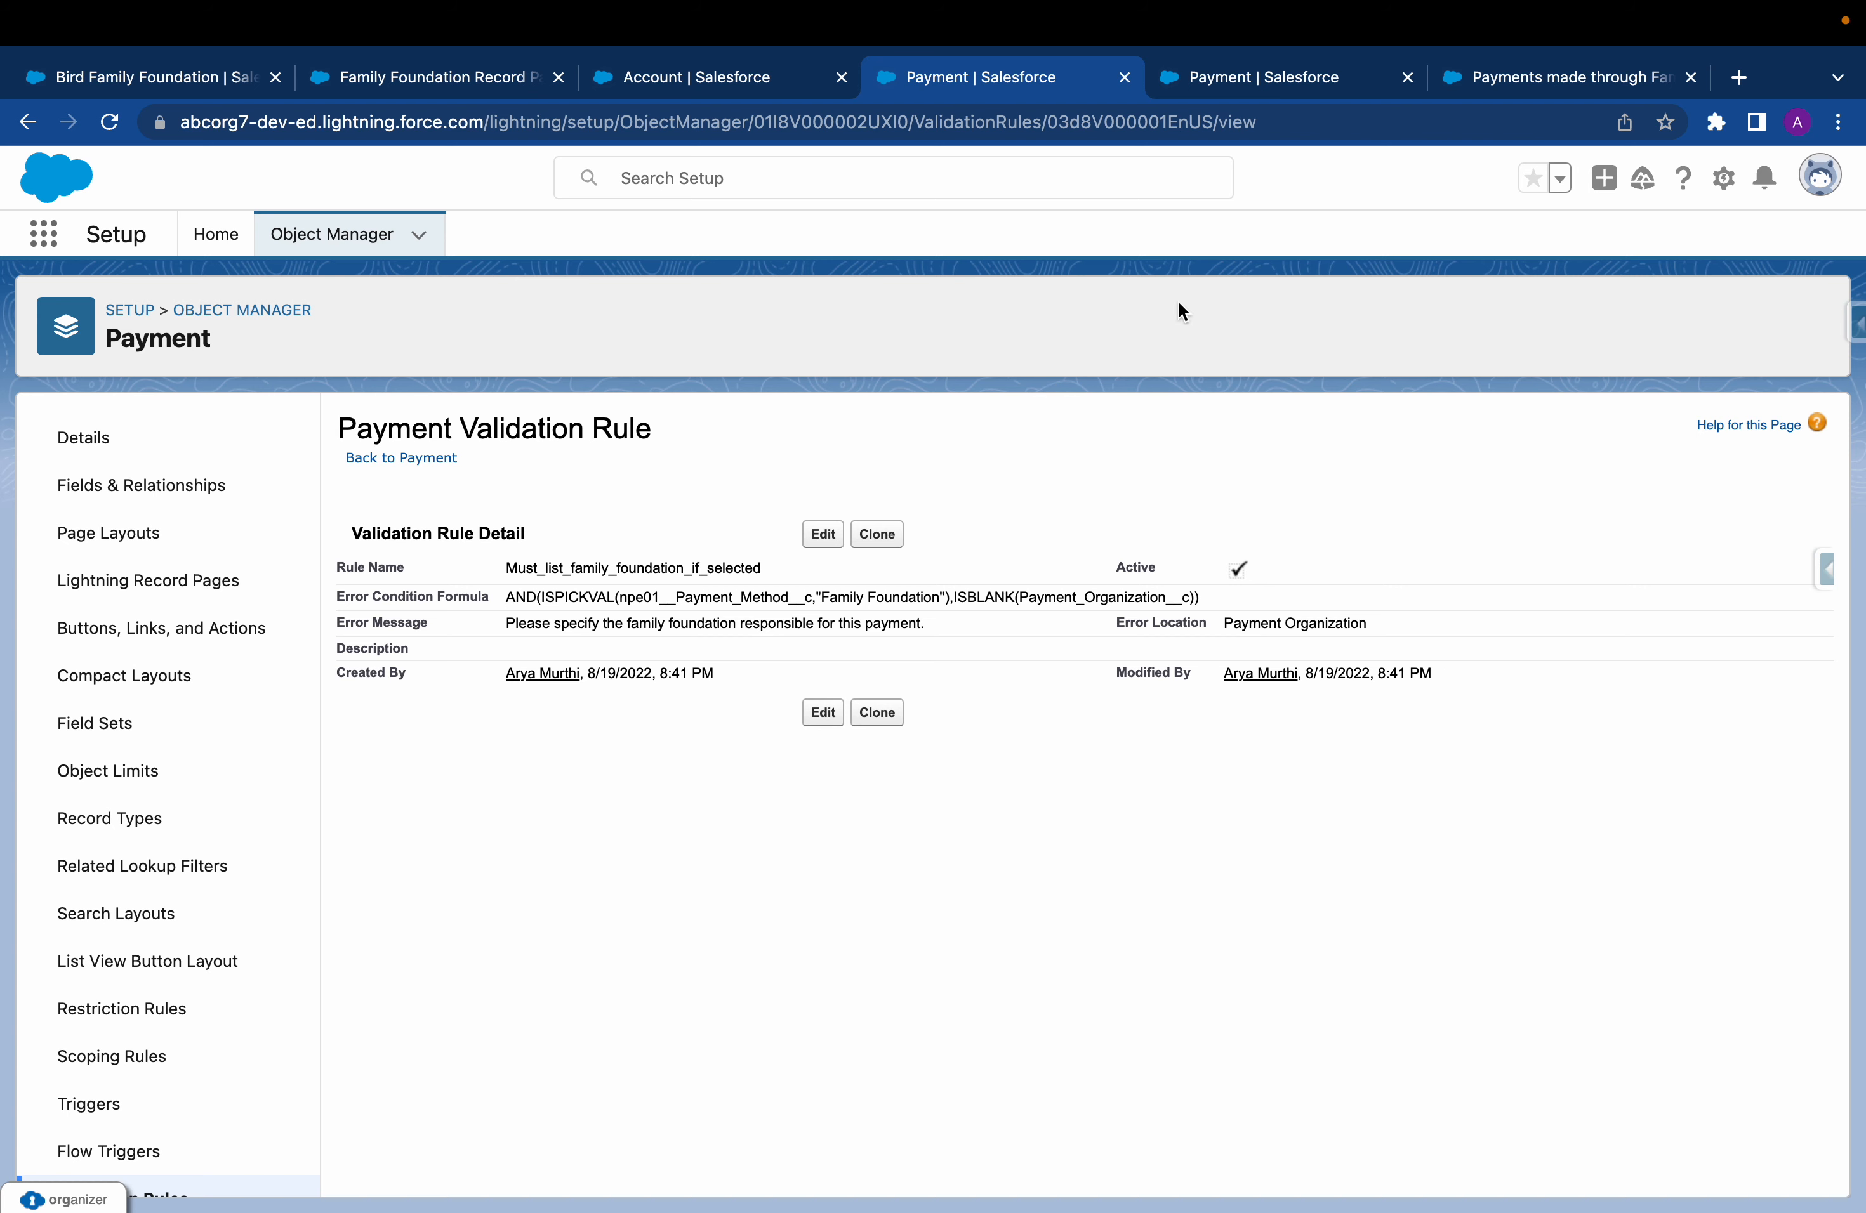
Return to the Payments made through Family Foundations report and highlight its report type, Opportunities with Payments and Payment Organization
{"action": "left_click", "coordinate": [1560, 76]}
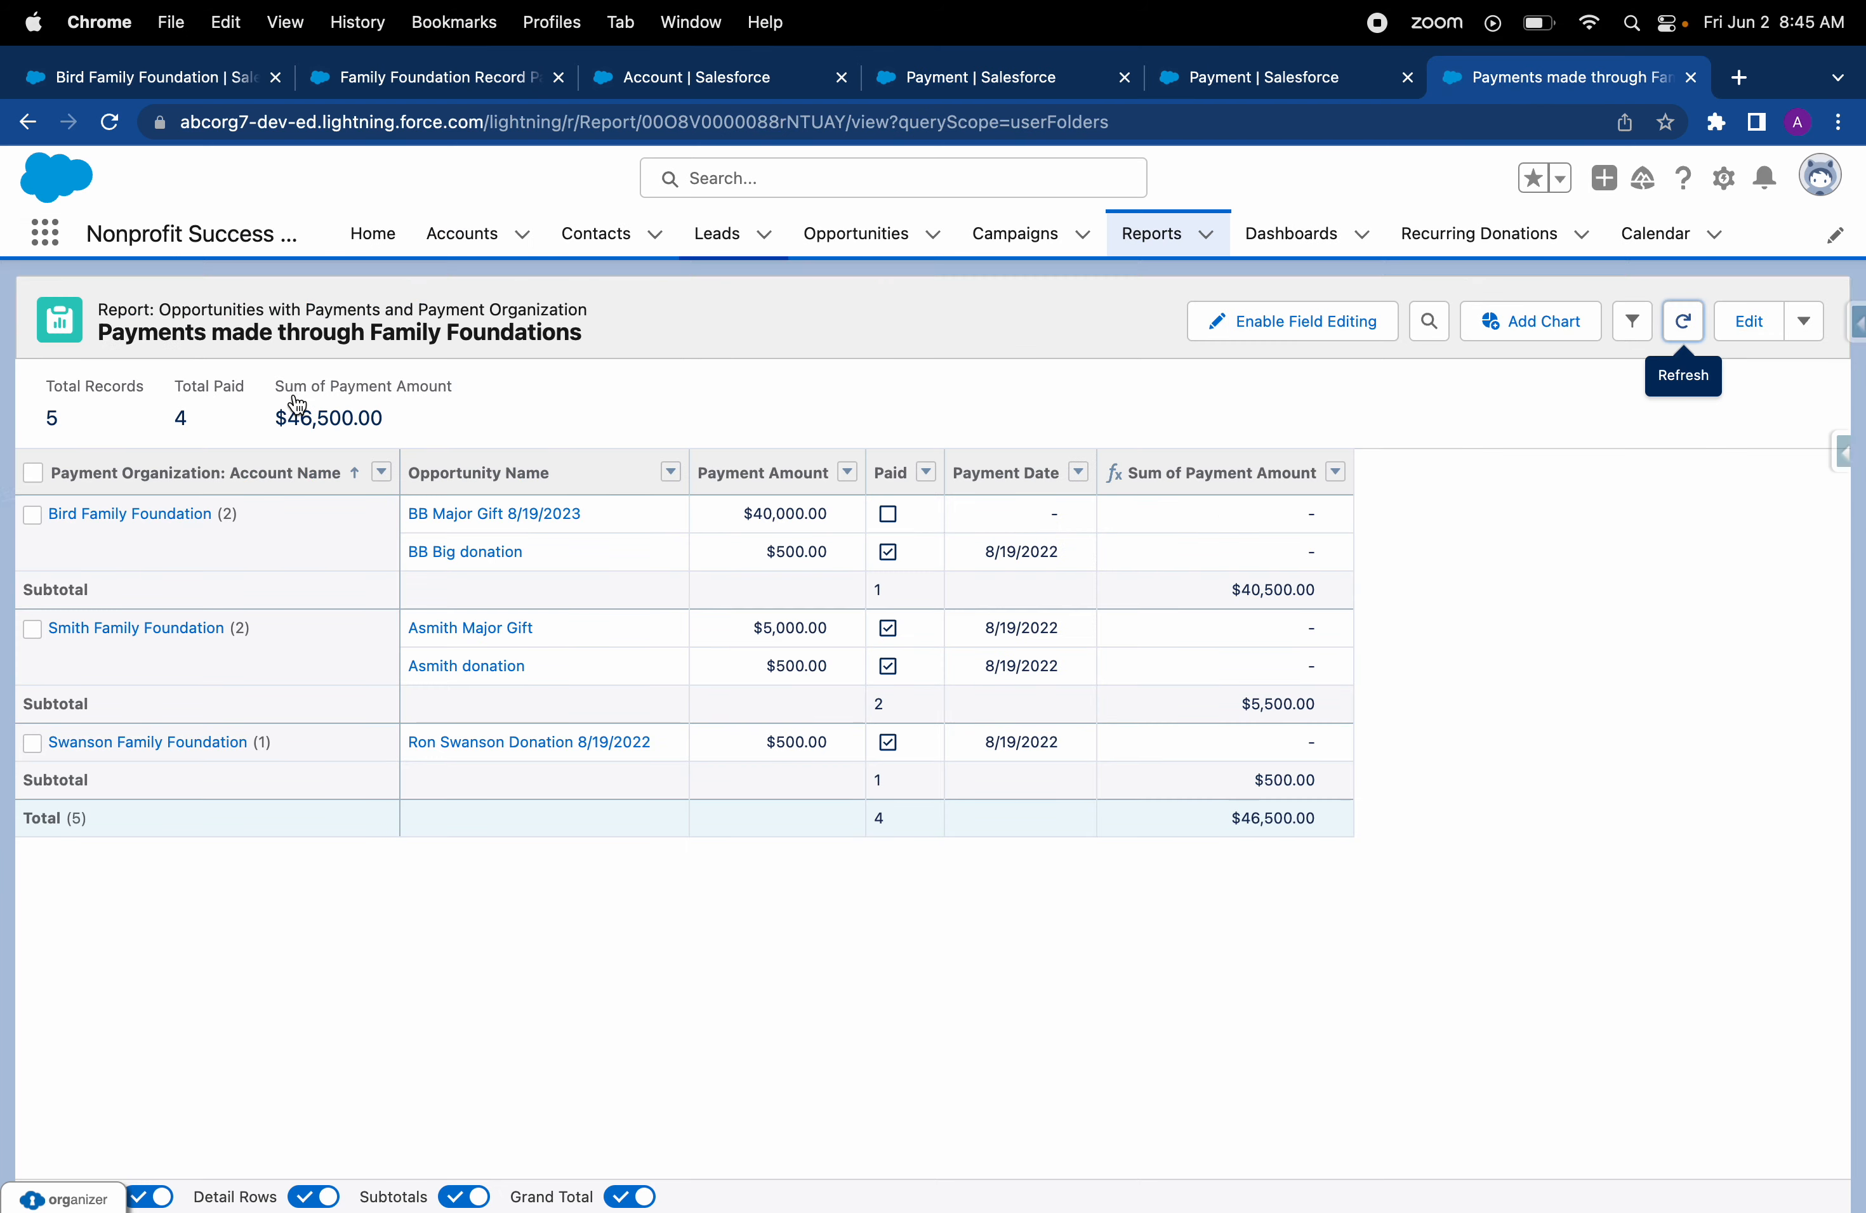
{"action": "left_click_drag", "start_coordinate": [159, 309], "coordinate": [591, 309]}
{"action": "left_click", "coordinate": [417, 315]}
{"action": "left_click", "coordinate": [377, 313]}
{"action": "left_click_drag", "start_coordinate": [307, 309], "coordinate": [627, 307]}
{"action": "left_click", "coordinate": [447, 307]}
{"action": "left_click", "coordinate": [628, 307]}
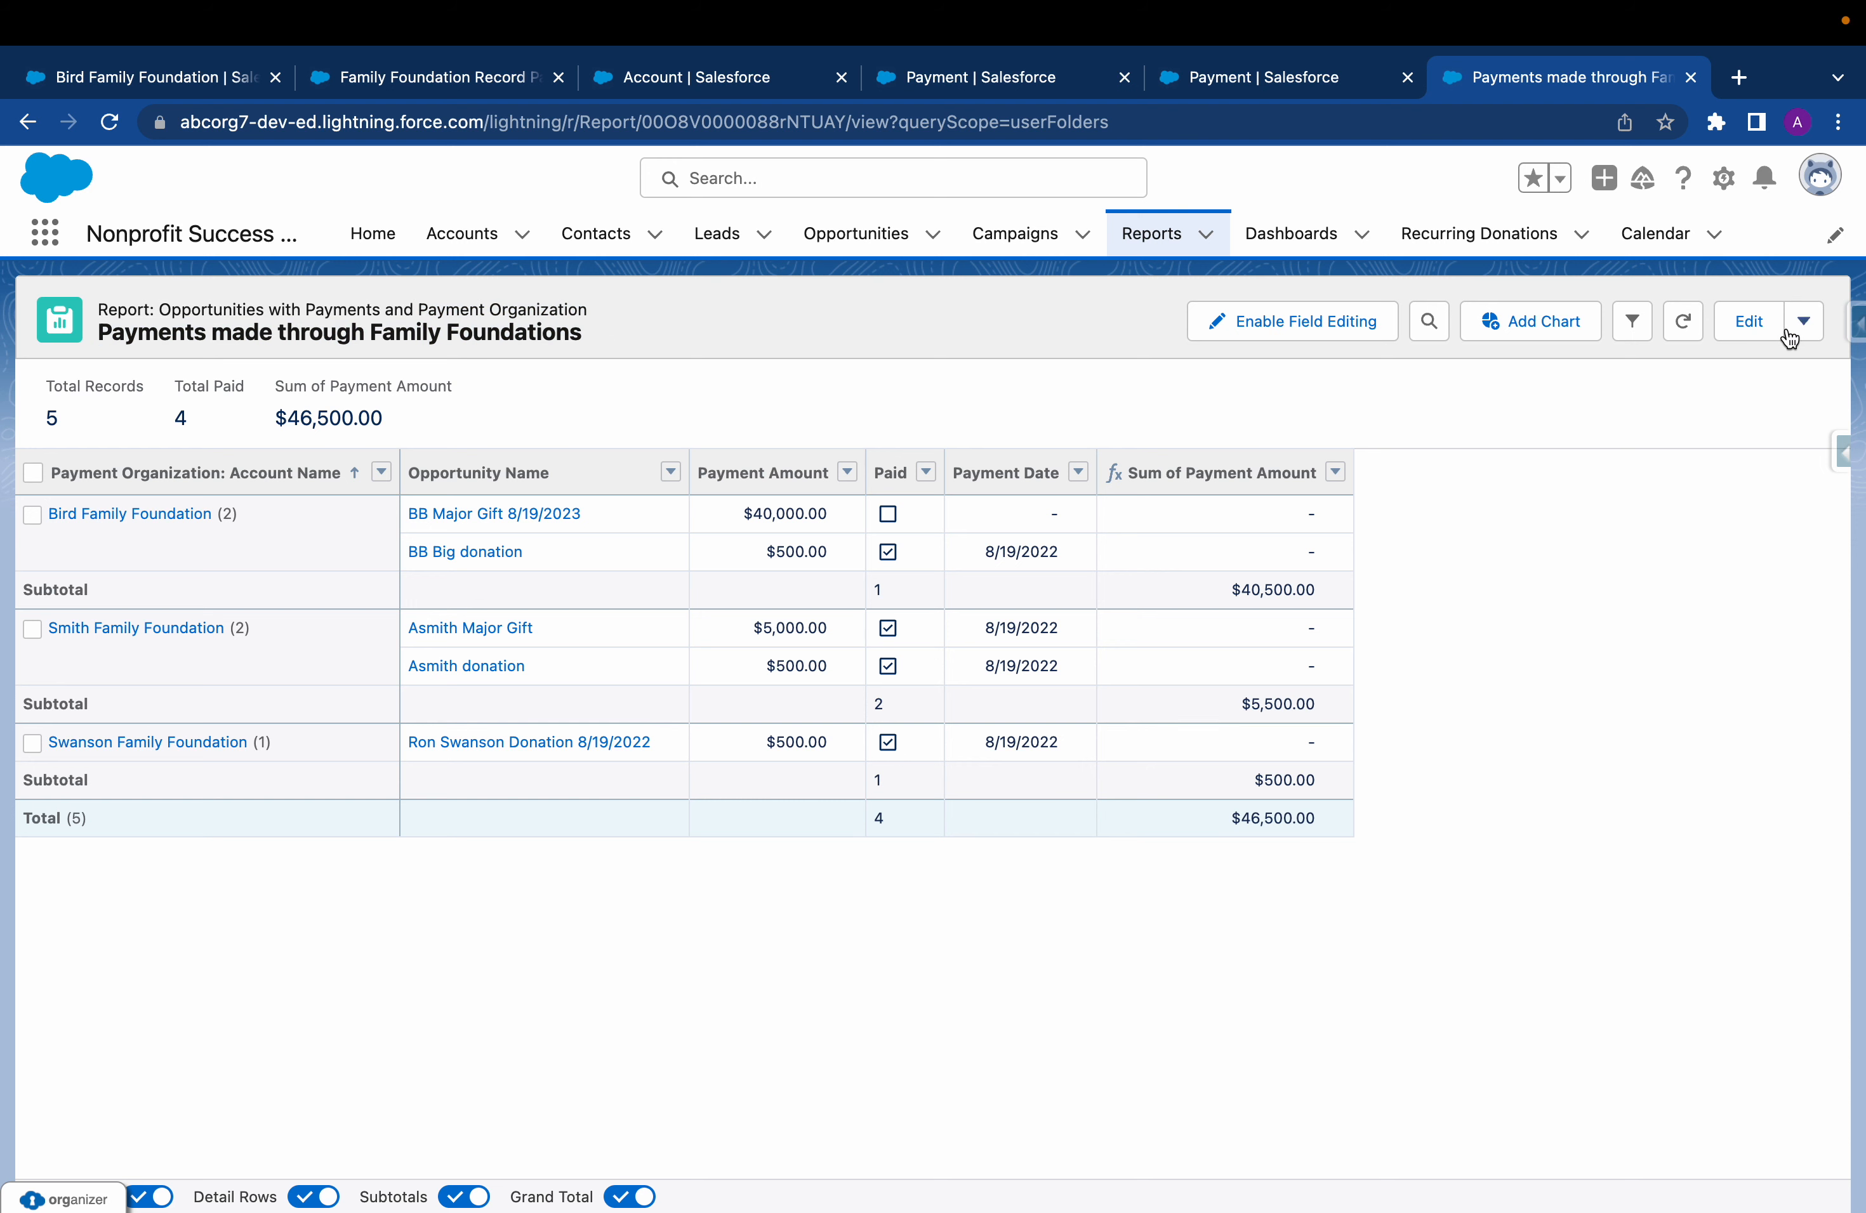
Open the report for editing, inspect the Sum of Payment Amount summary formula, and close the formula without changes
{"action": "left_click", "coordinate": [1746, 323]}
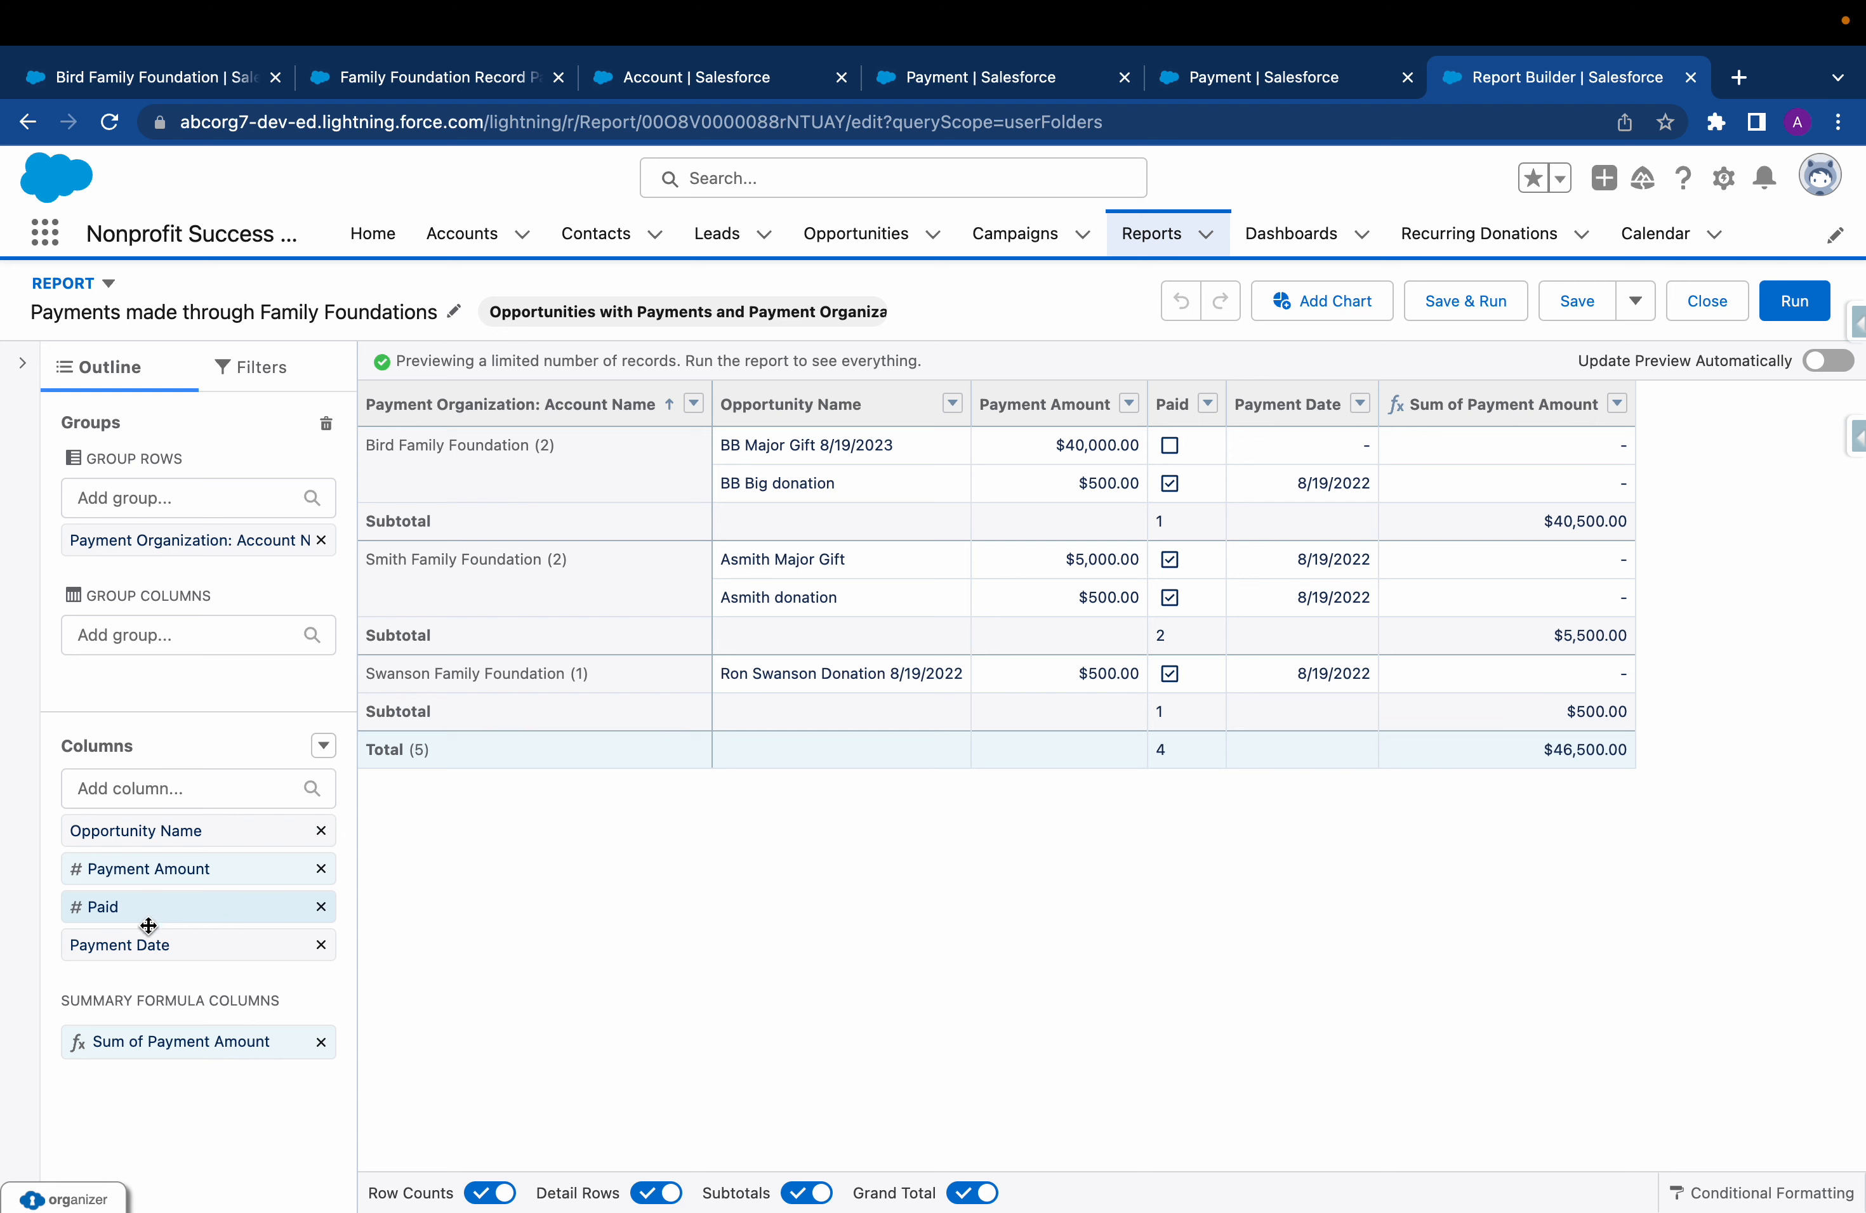
{"action": "left_click", "coordinate": [181, 1043]}
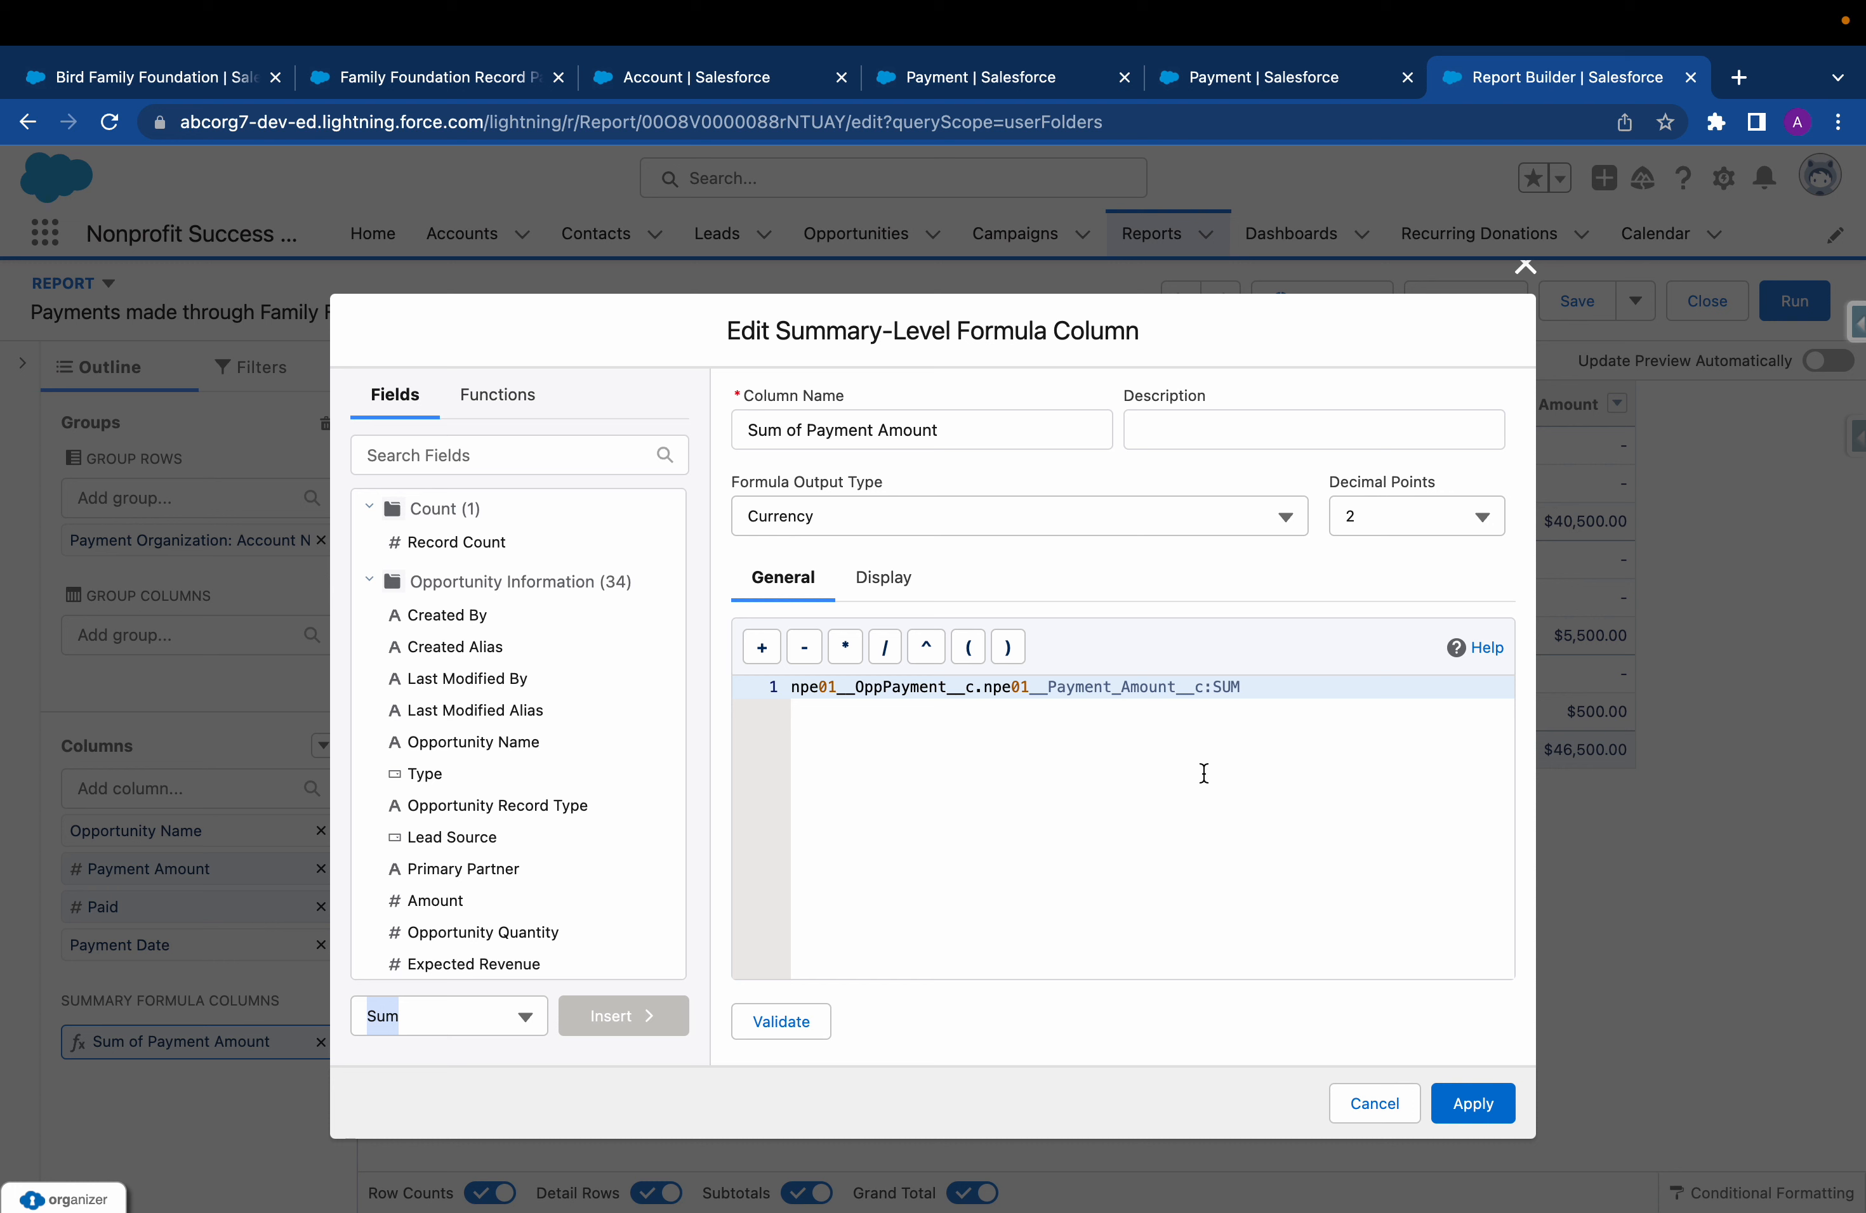
{"action": "left_click", "coordinate": [1524, 268]}
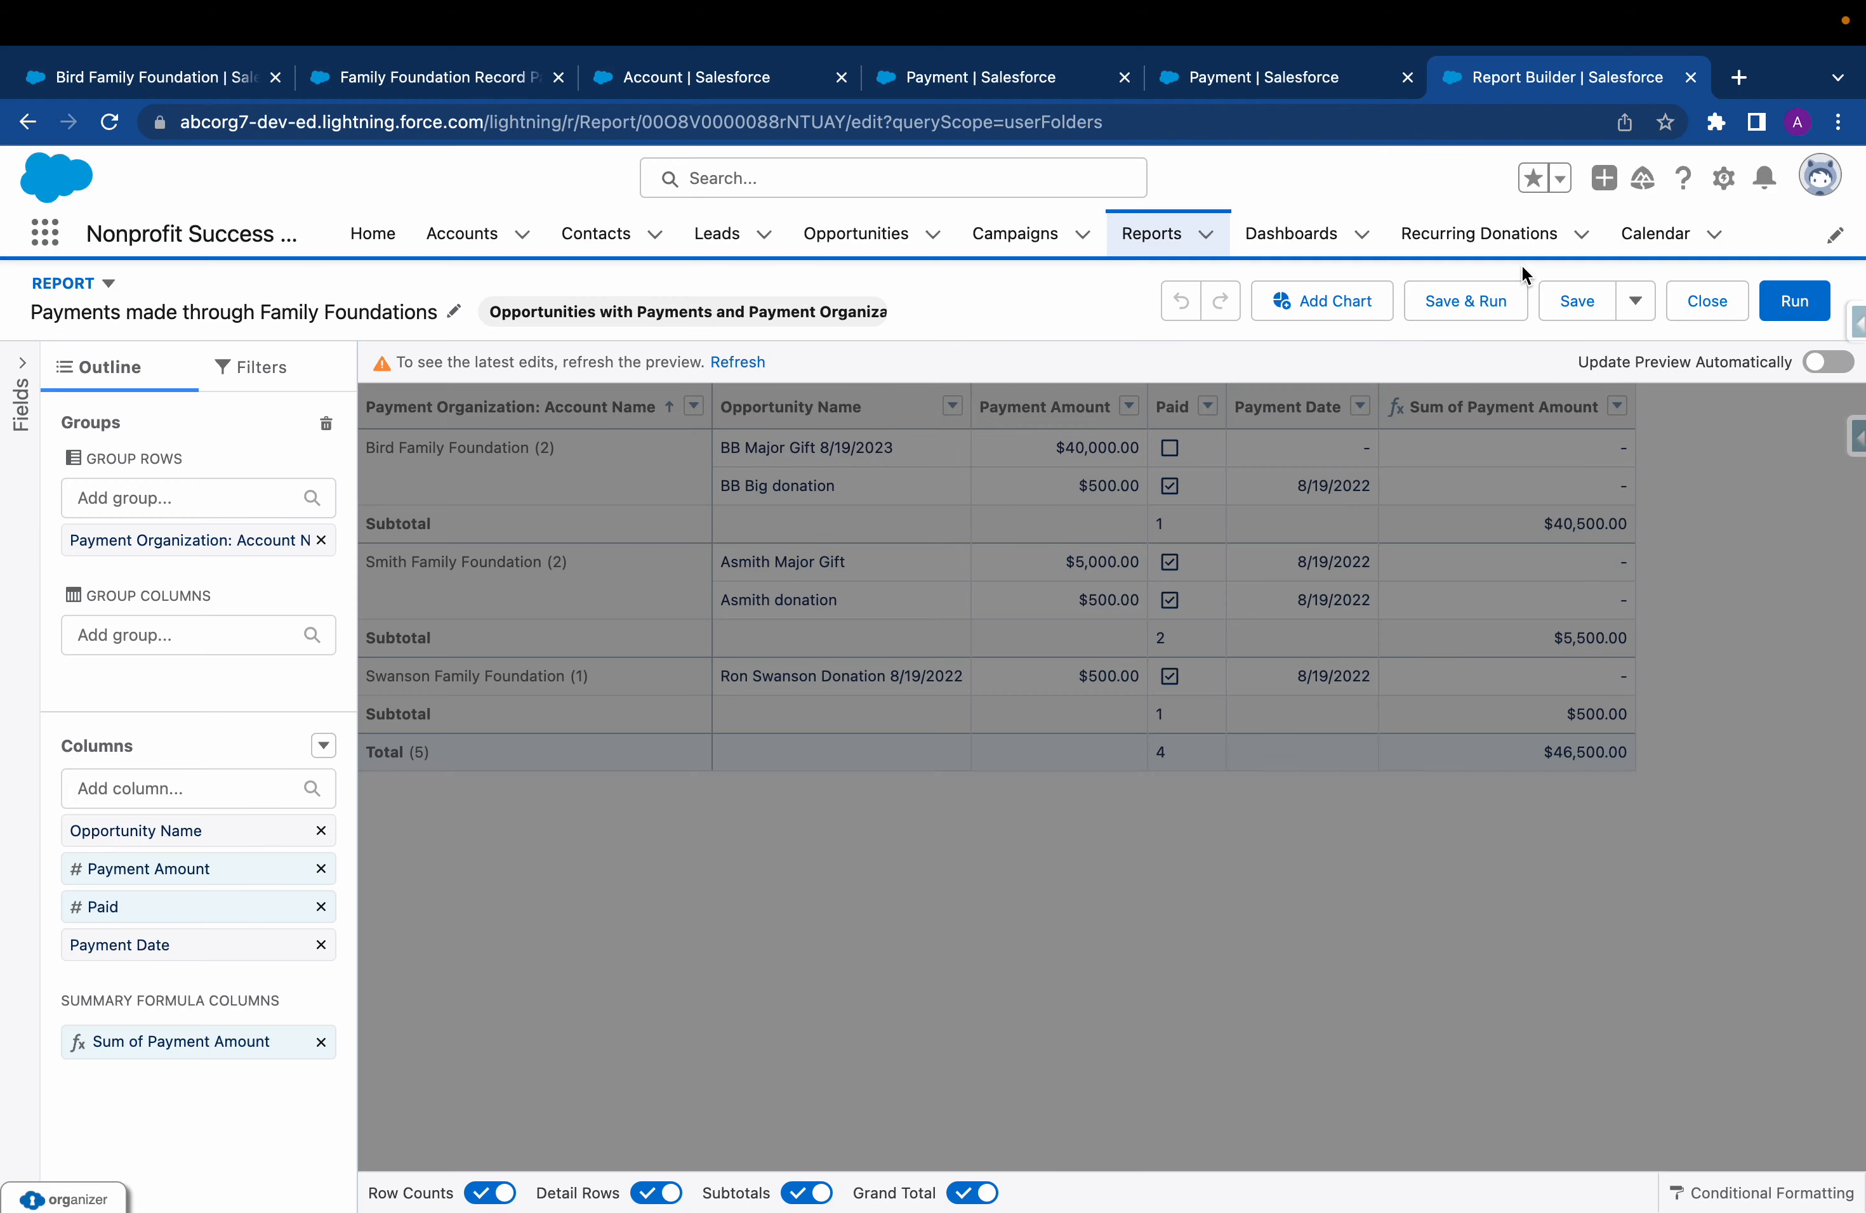
Return to the Family Foundation Record Page in Lightning App Builder and inspect the Advised Payments related list's properties
{"action": "left_click", "coordinate": [634, 87]}
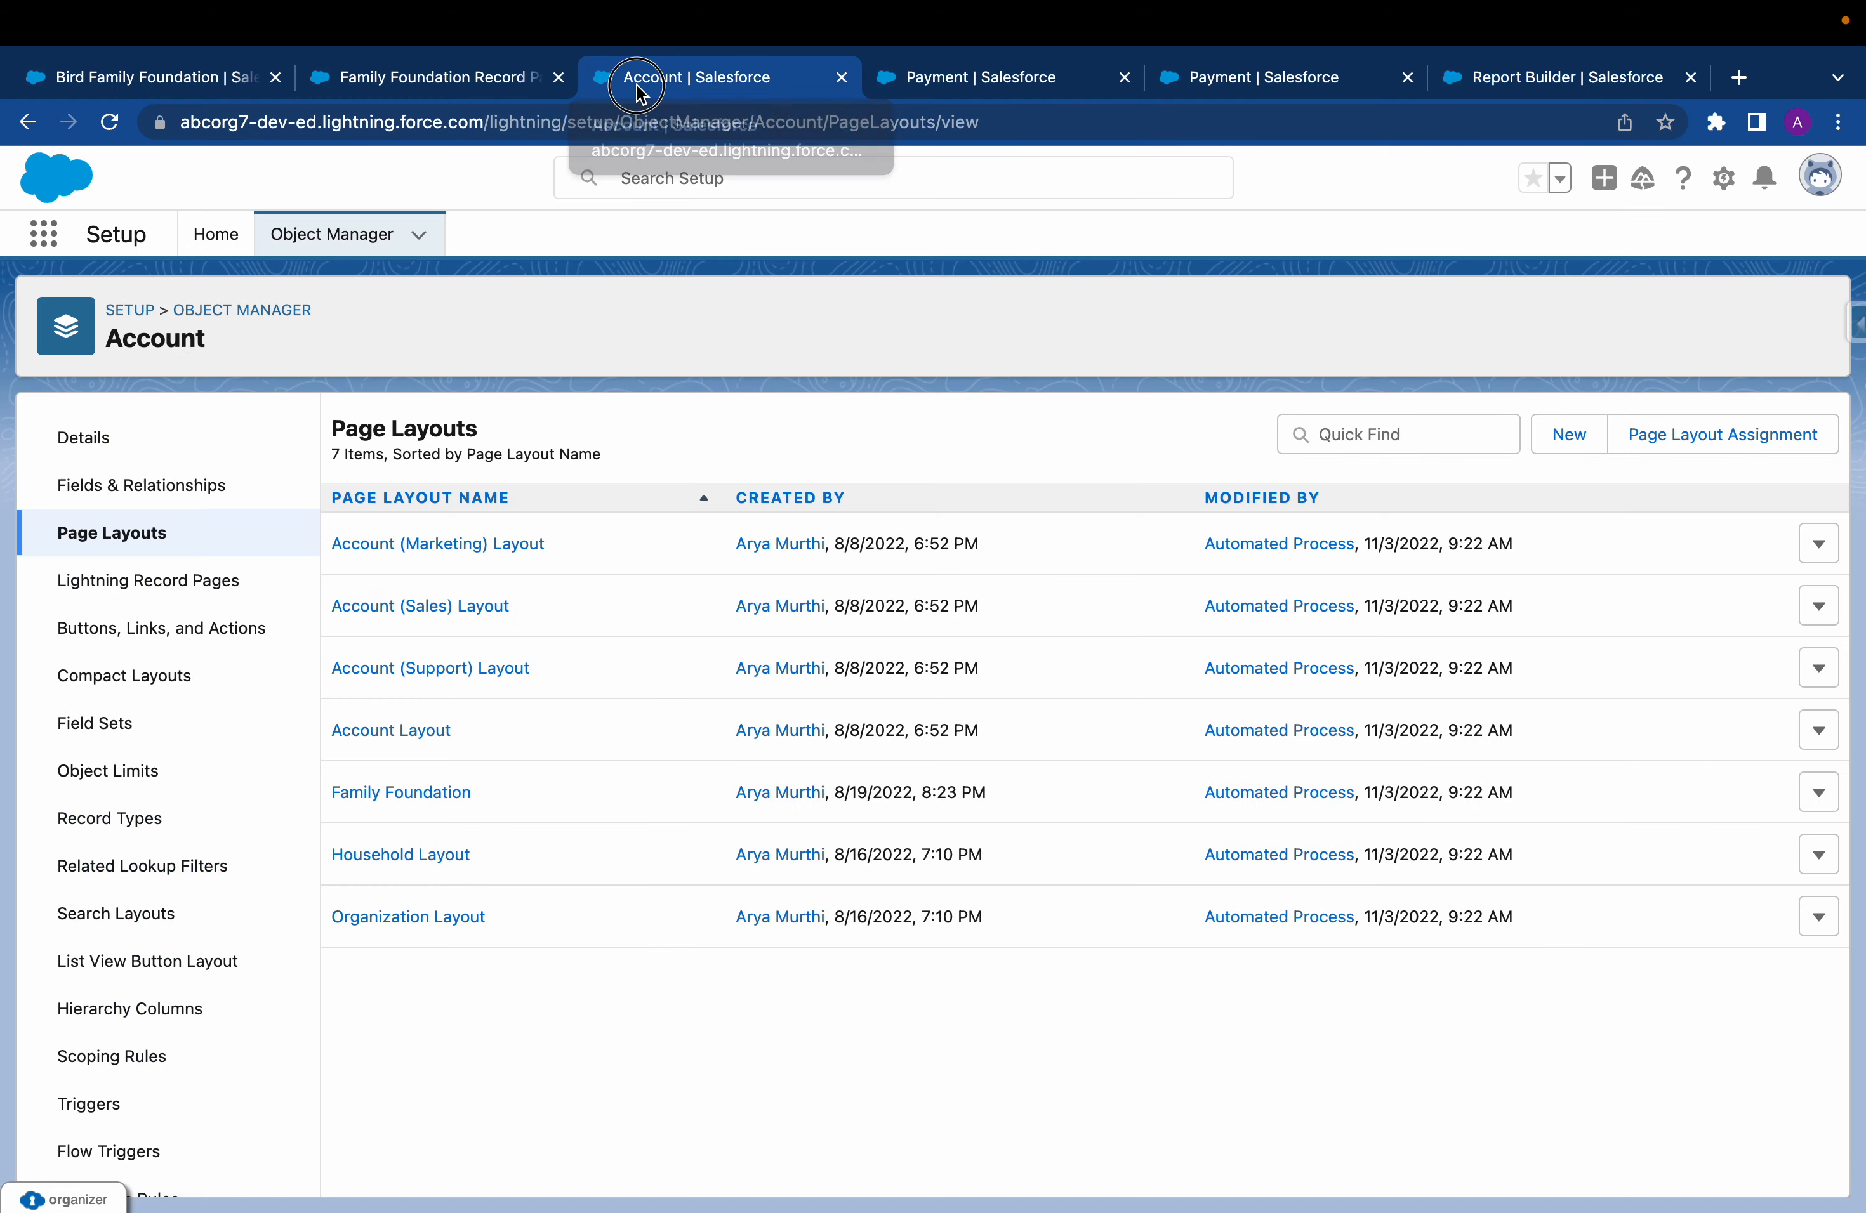
{"action": "left_click", "coordinate": [465, 89]}
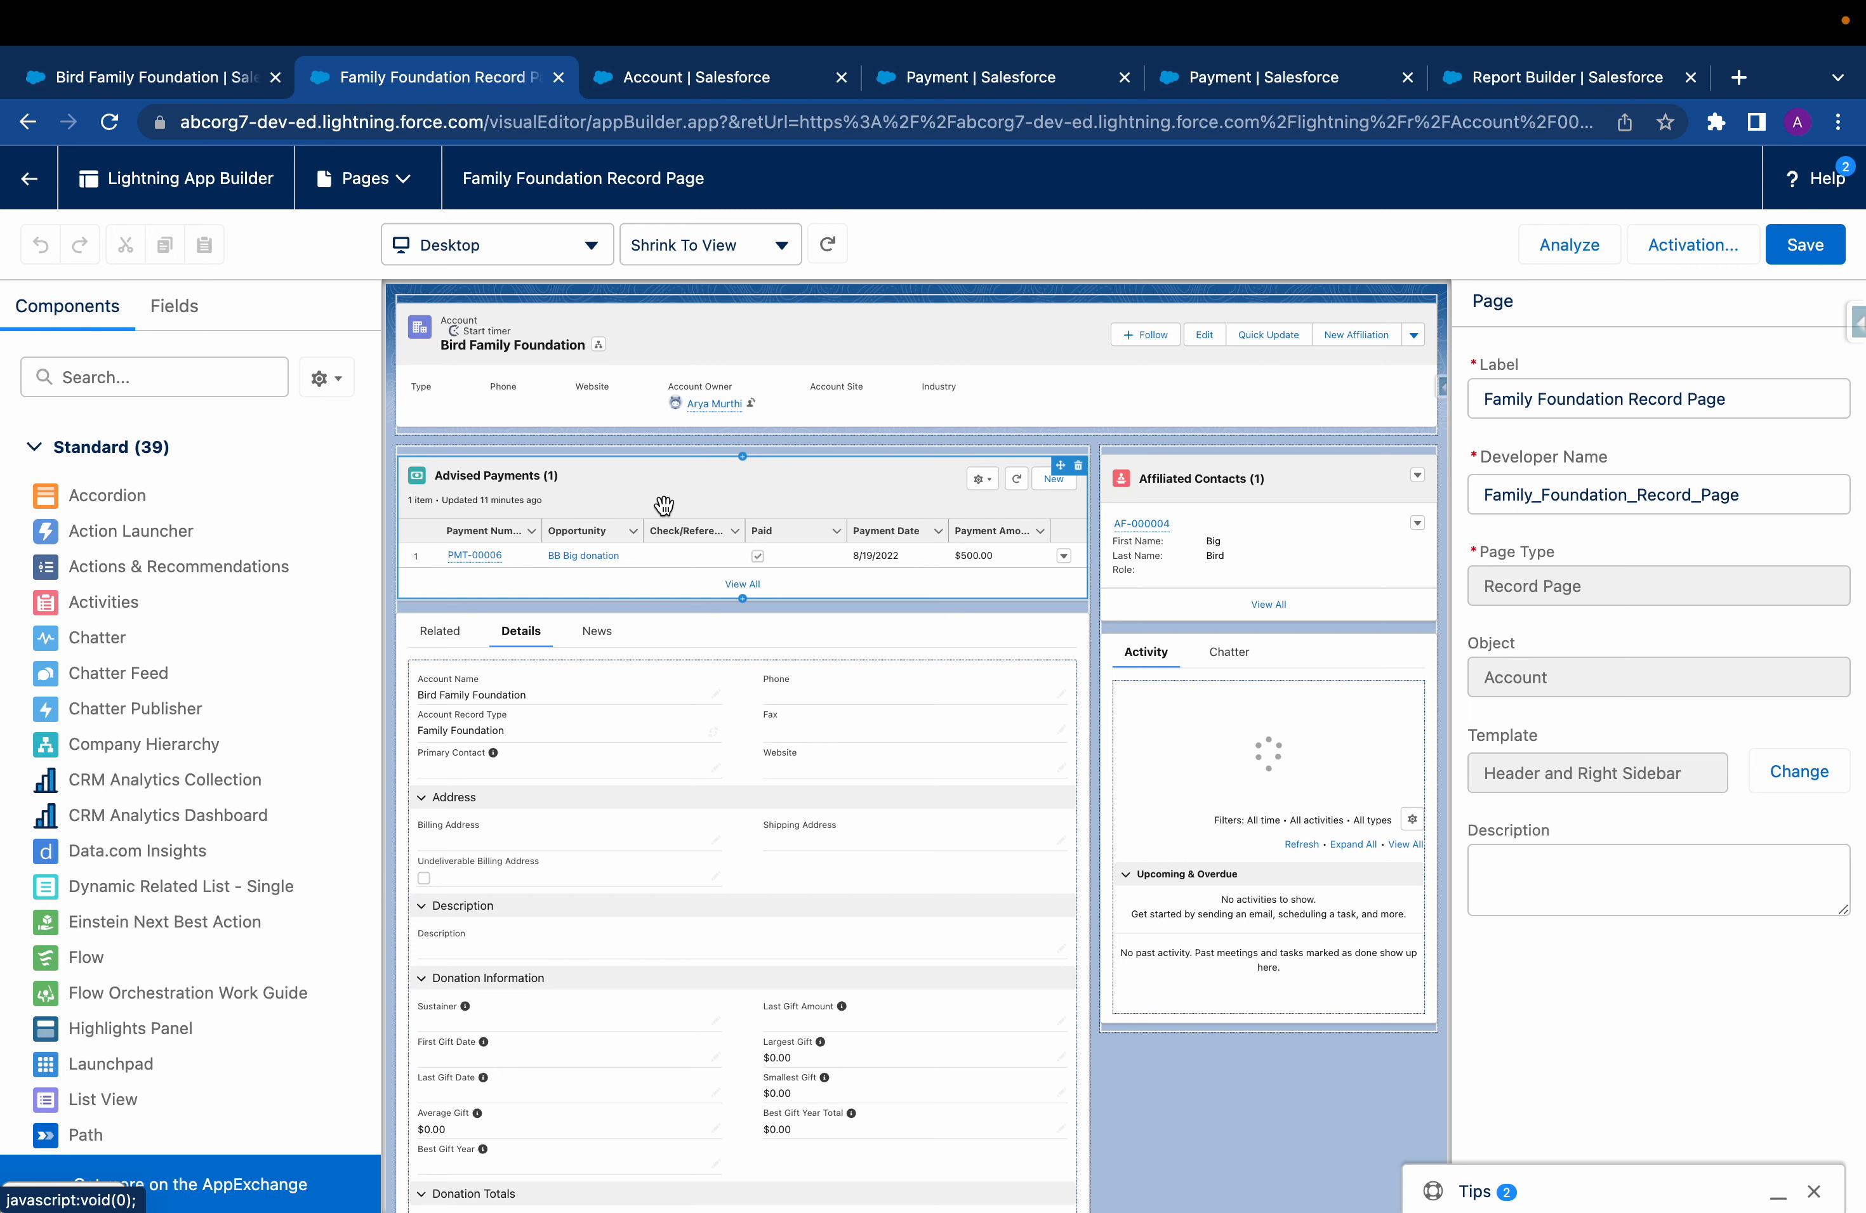
{"action": "left_click", "coordinate": [634, 487]}
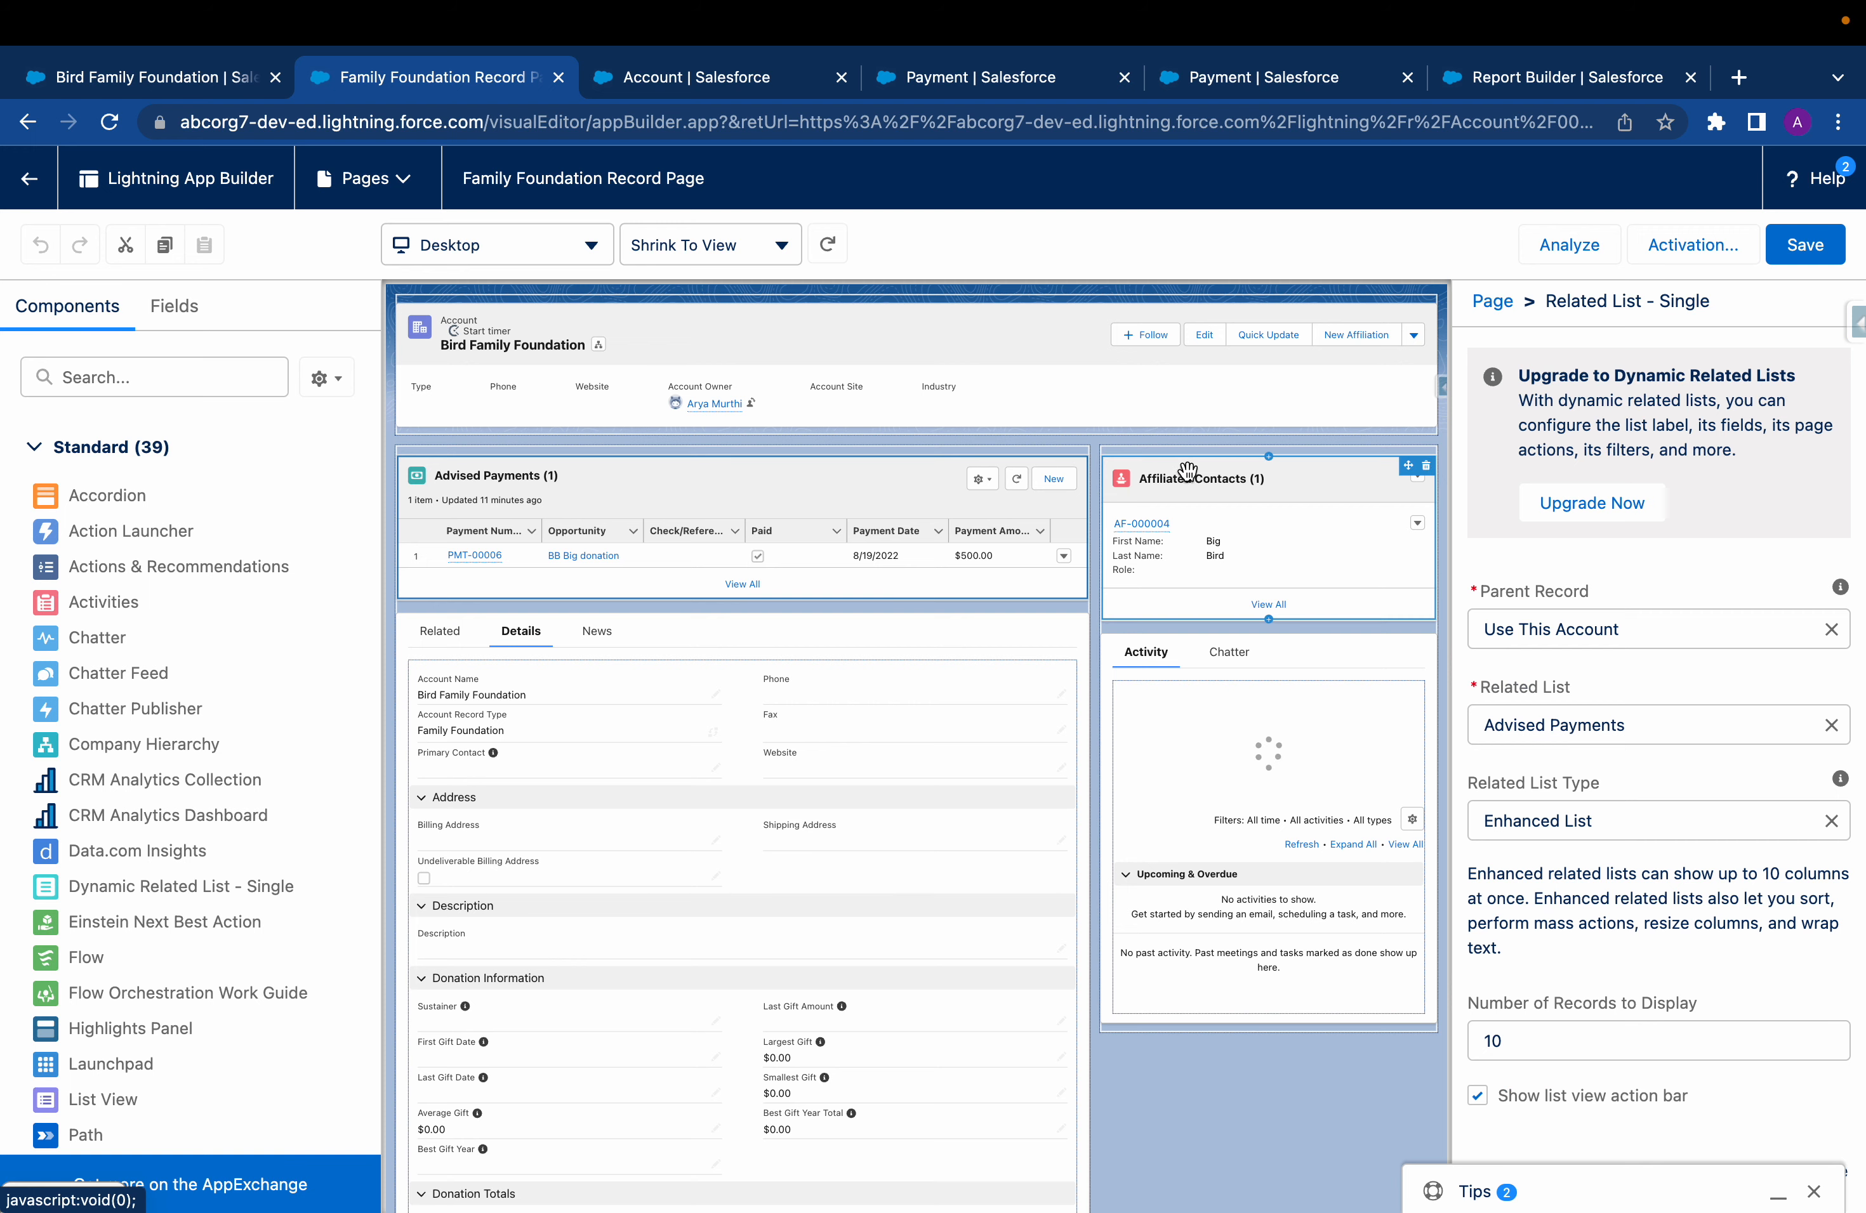
Revisit the Payment validation rules and the Family Foundation Record Page, and return to the Bird Family Foundation account record
{"action": "left_click", "coordinate": [1308, 85]}
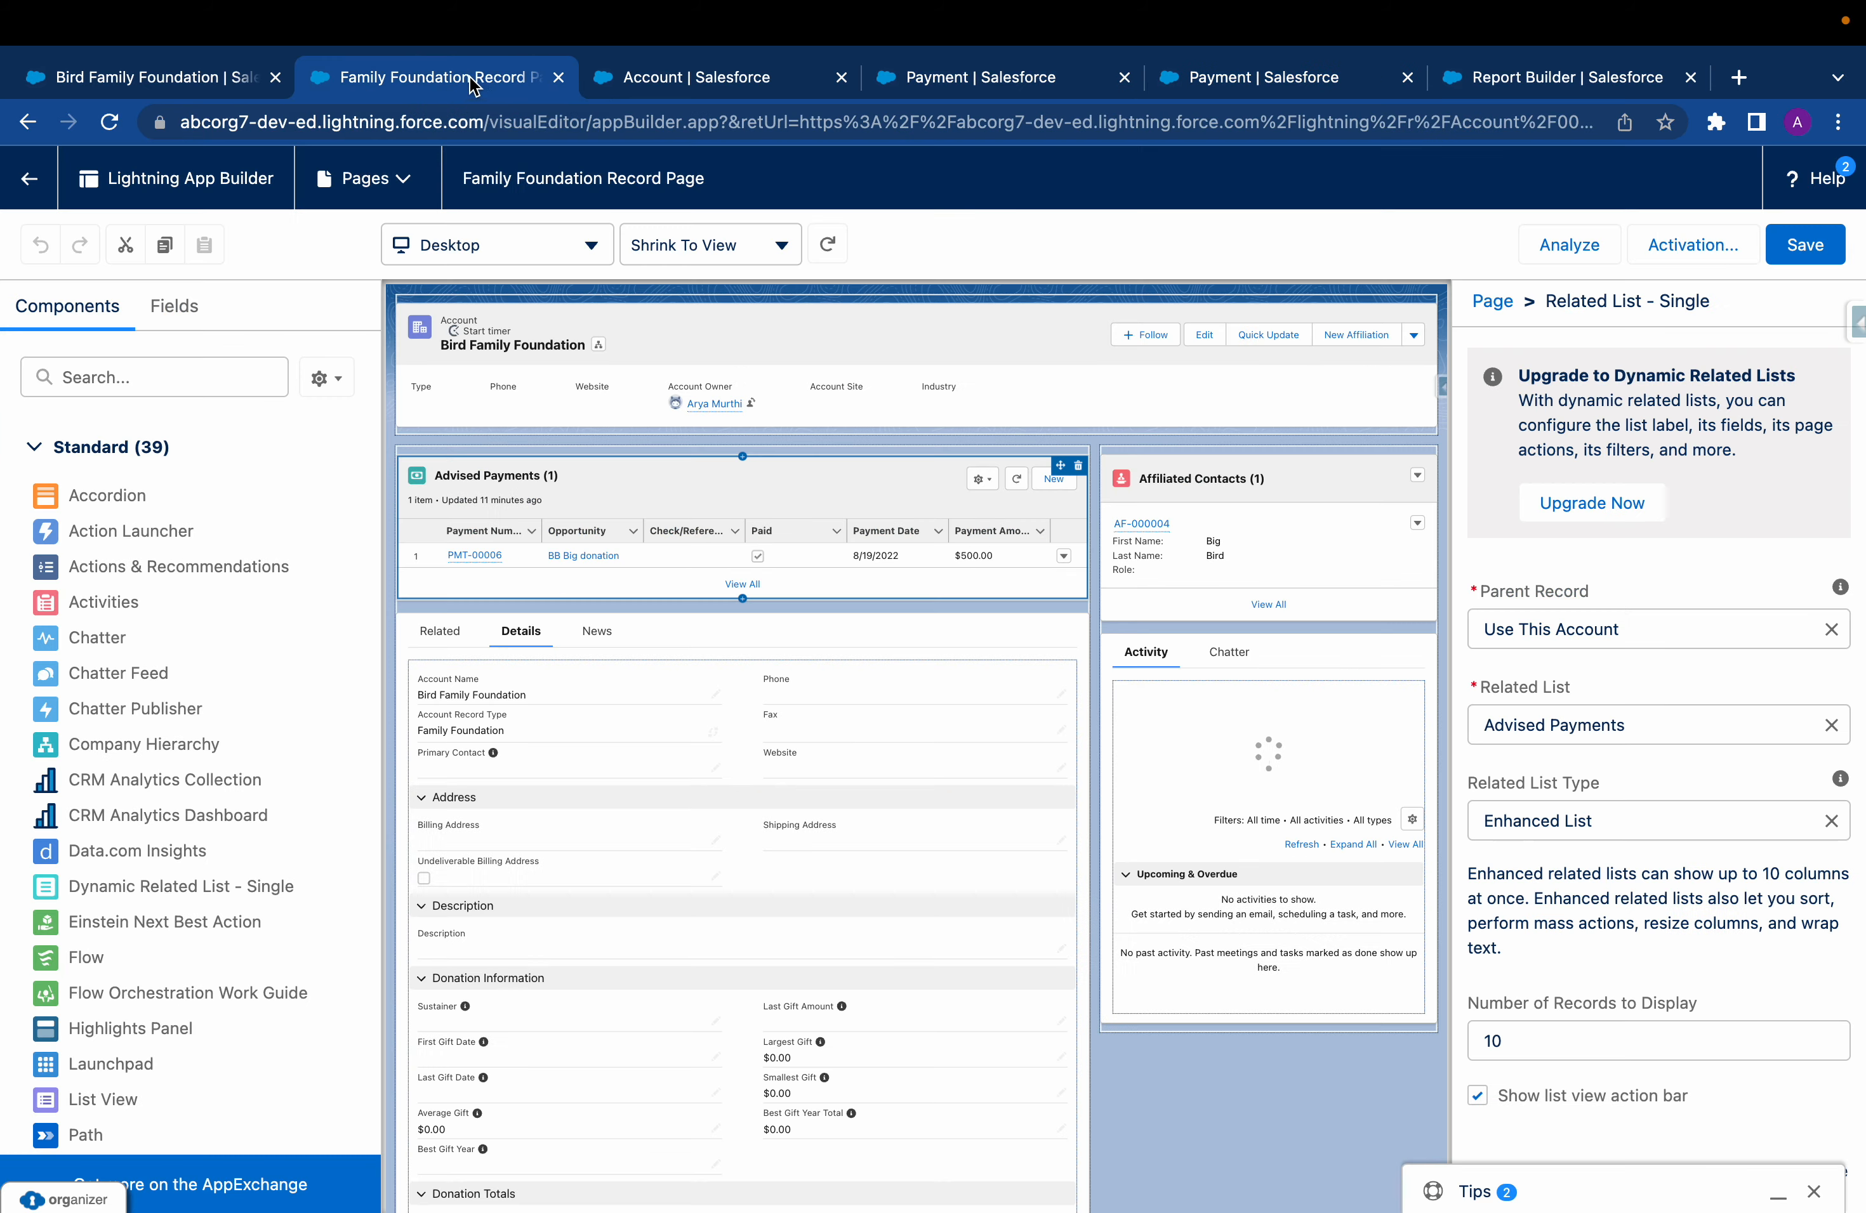
{"action": "left_click", "coordinate": [475, 69]}
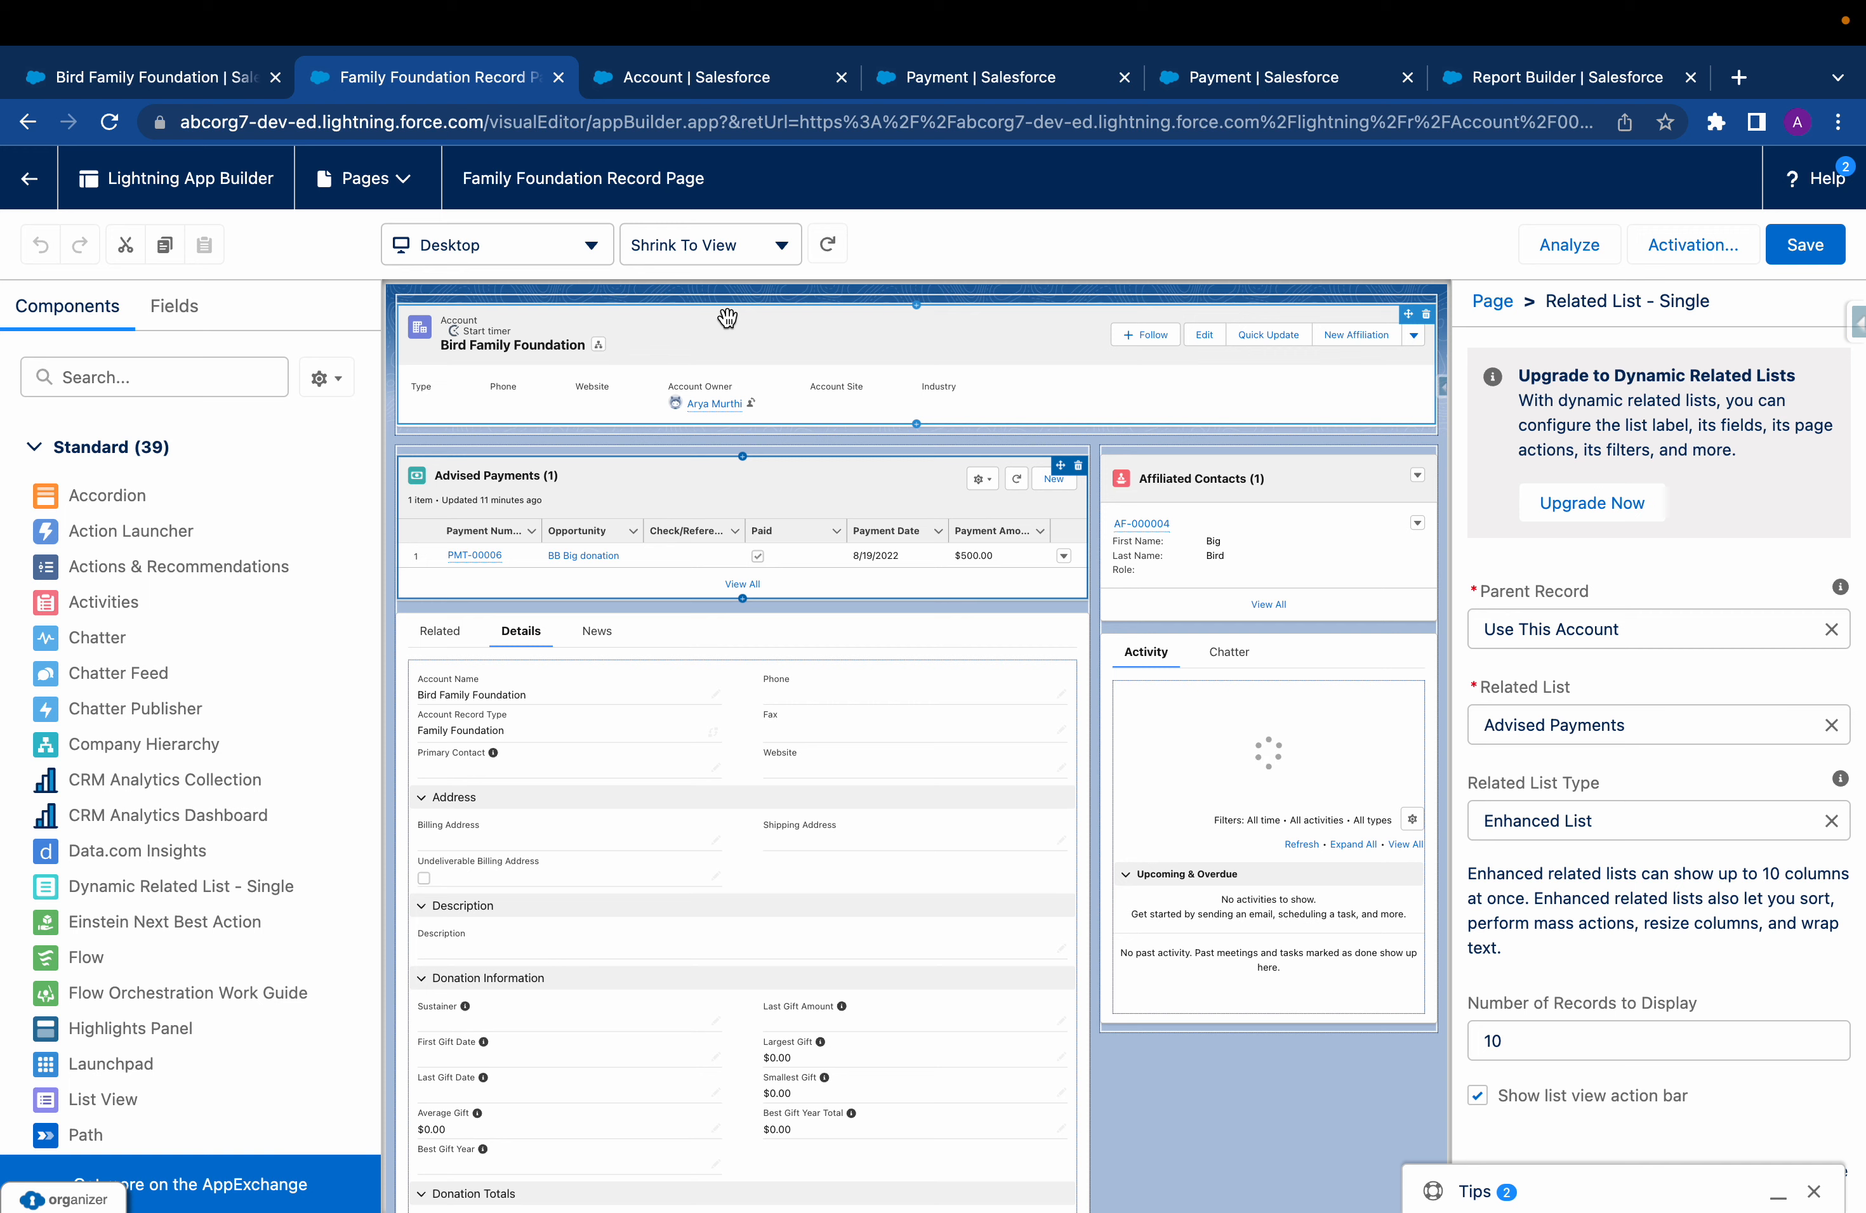
{"action": "left_click", "coordinate": [162, 76]}
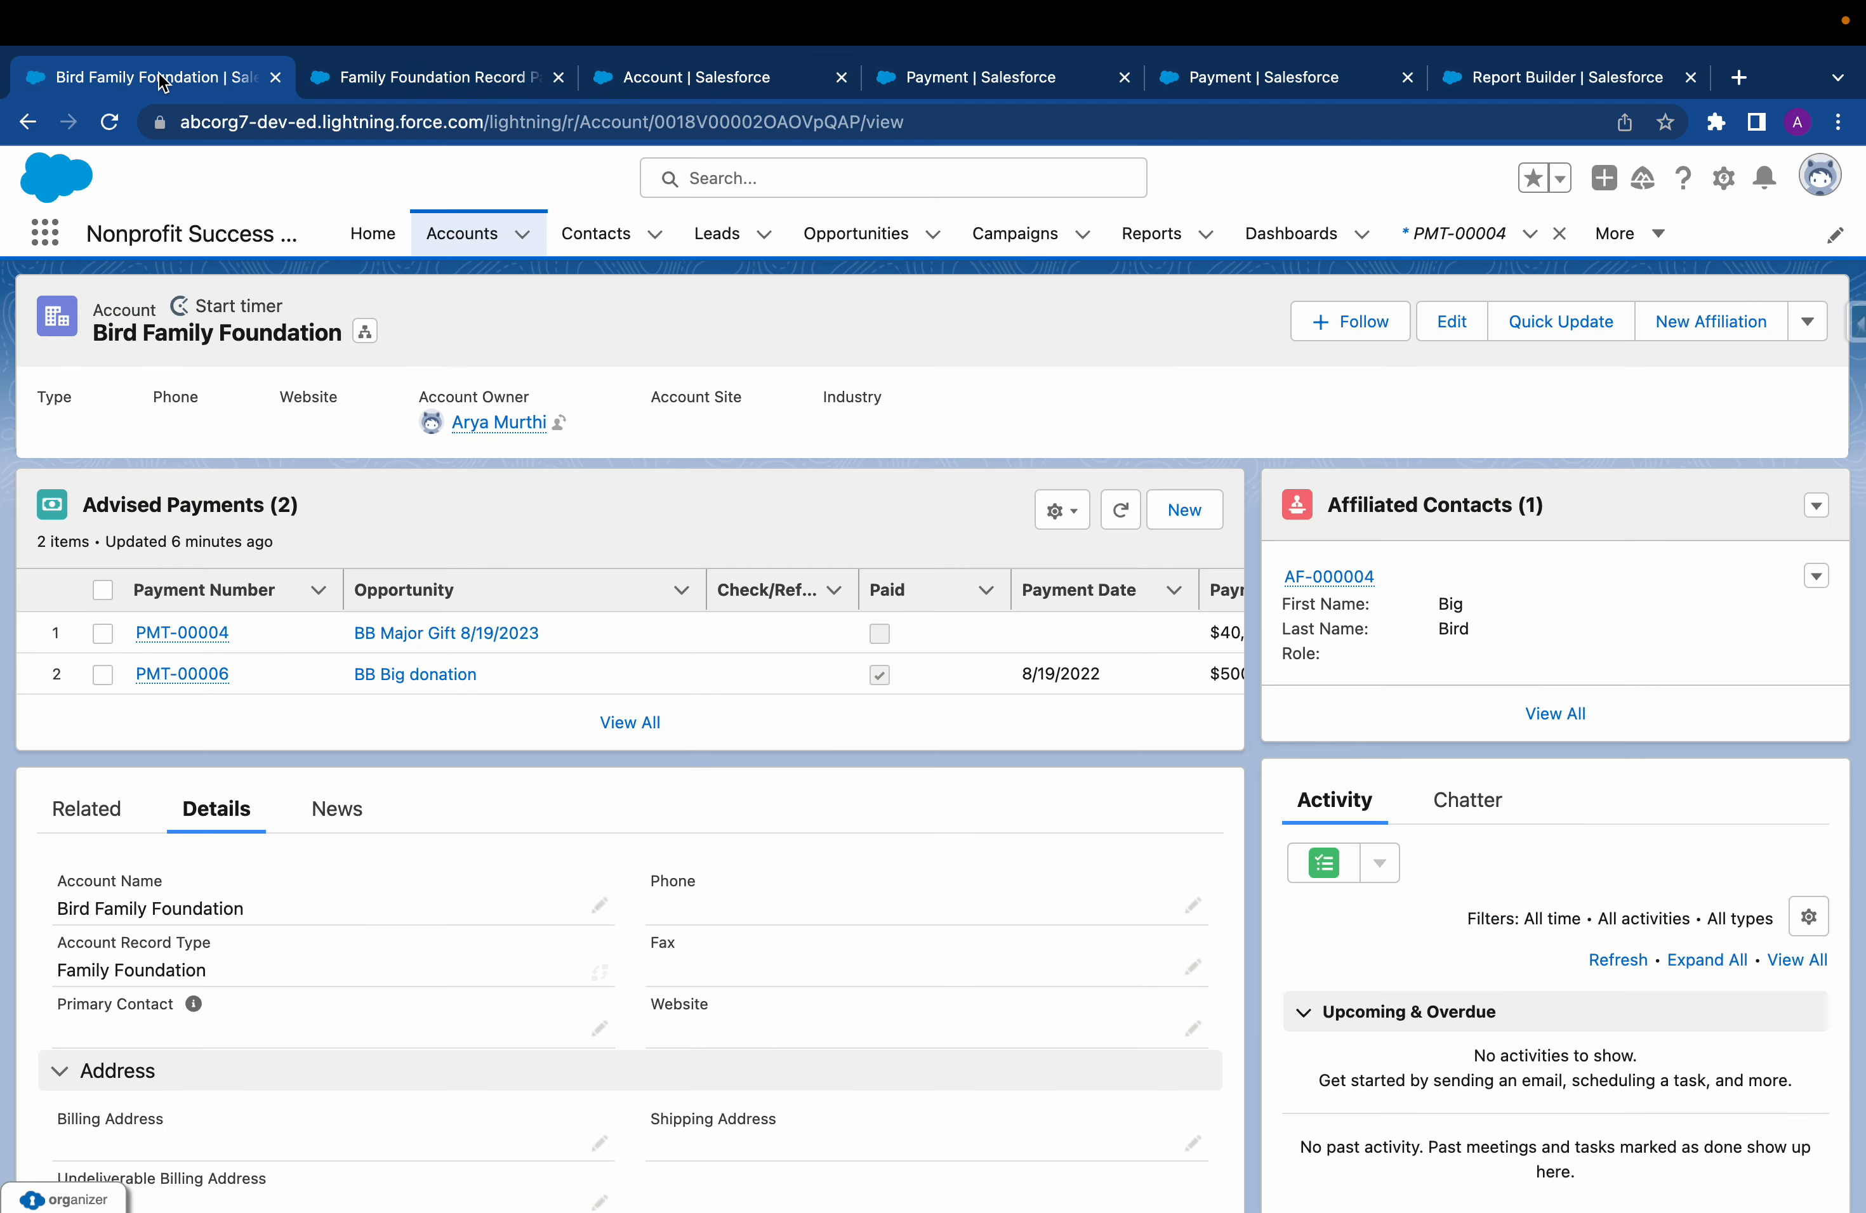